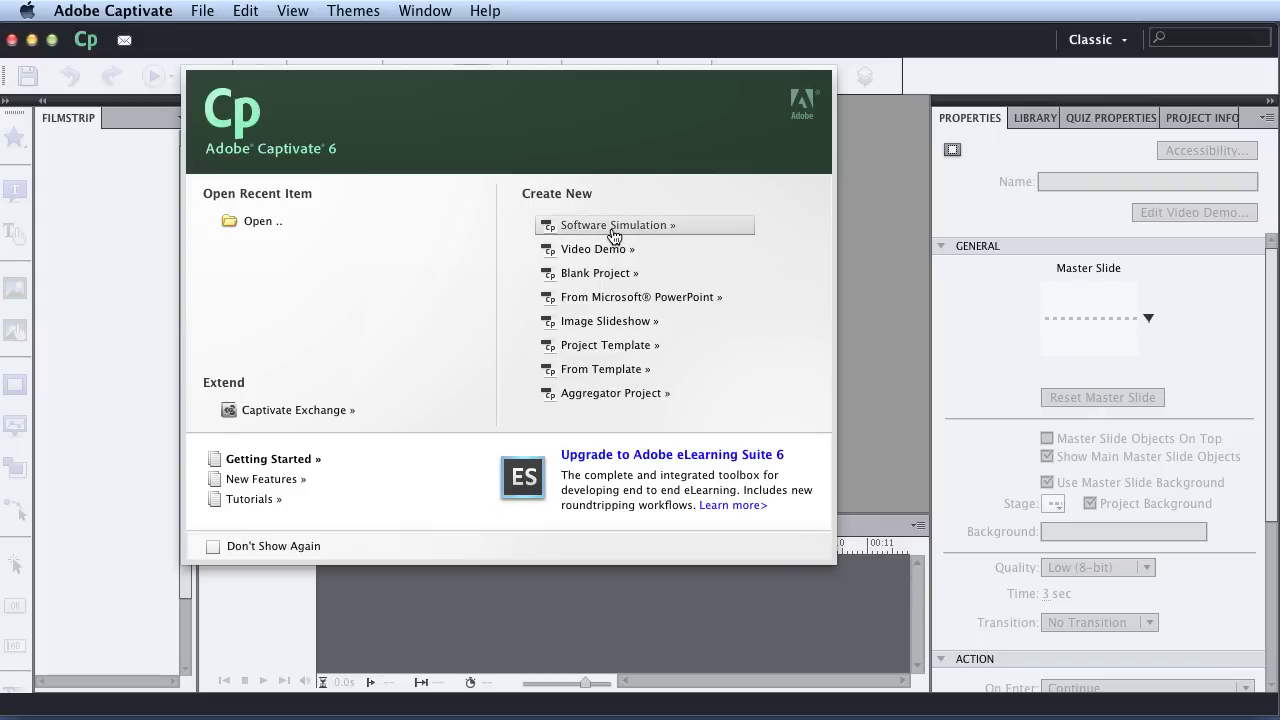
- Create a blank 1024 x 768 project that opens with a title slide
{"action": "left_click", "coordinate": [597, 280]}
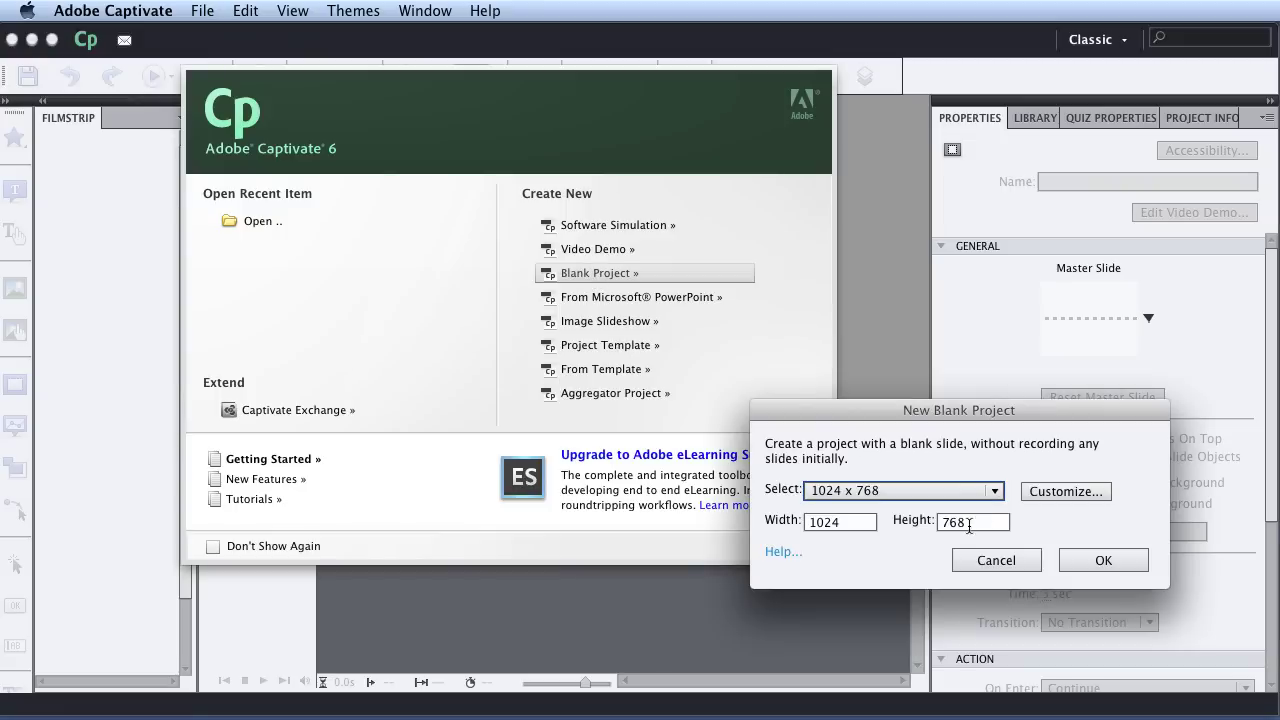
{"action": "left_click", "coordinate": [1101, 563]}
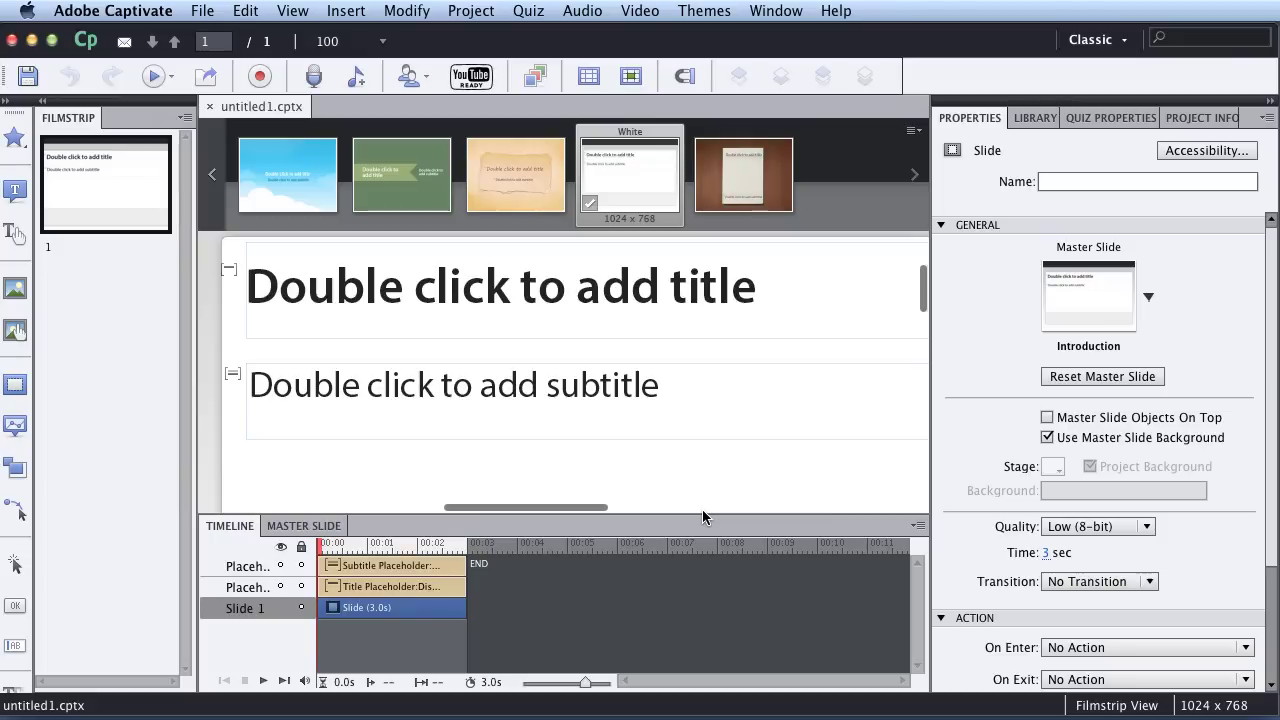
- Insert a new slide and paste the 'Check your knowledge!' 3-question introduction into its enlarged caption
{"action": "left_click", "coordinate": [345, 10]}
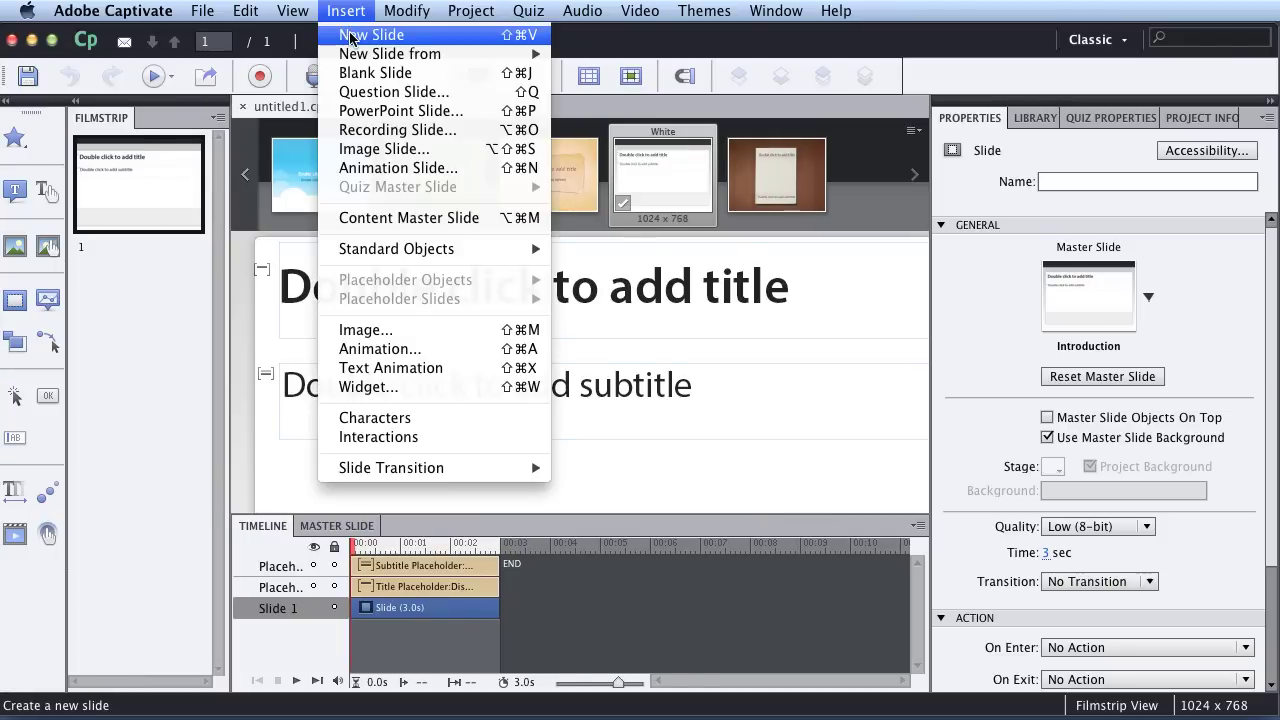
{"action": "left_click", "coordinate": [360, 35]}
{"action": "left_click_drag", "start_coordinate": [357, 206], "coordinate": [291, 173]}
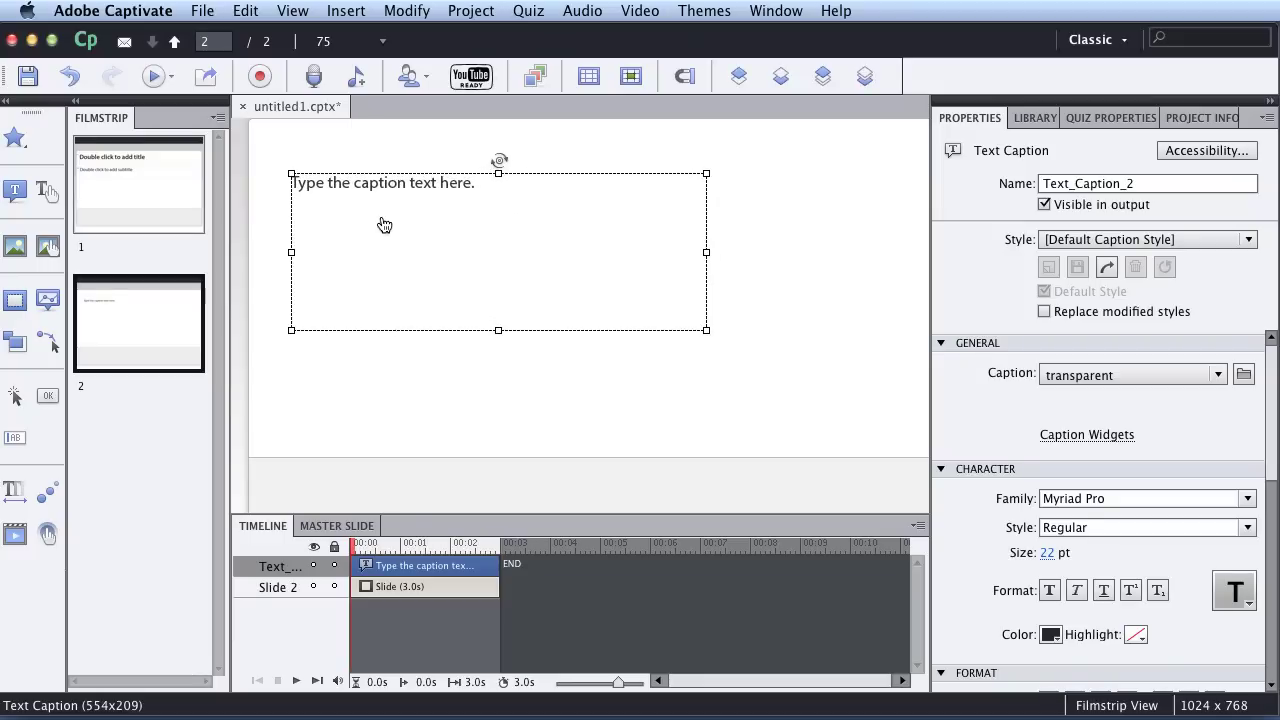
{"action": "double_click", "coordinate": [443, 183]}
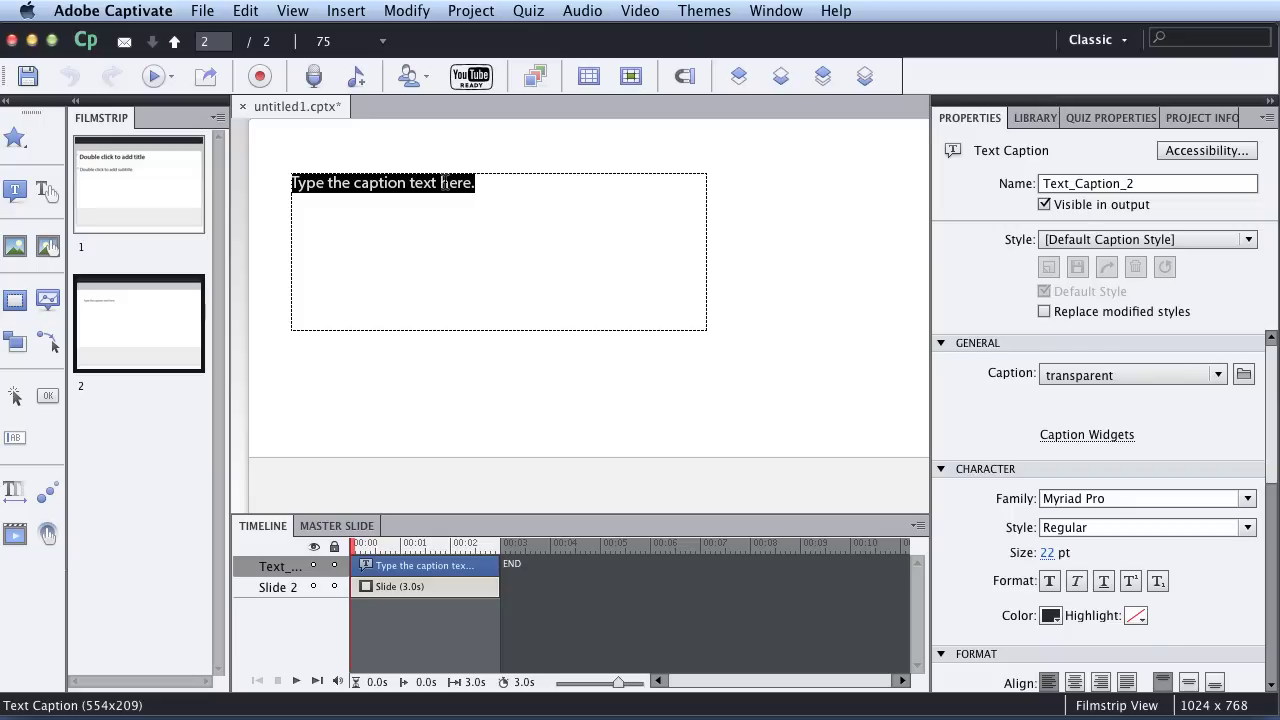
{"action": "type", "text": "Check your knowledge! The following quiz will test what you have learned so far. There are 3 questions. Select the correct answer for each question and then click the \"Submit\" button. You can retake this quiz as many times as  you need."}
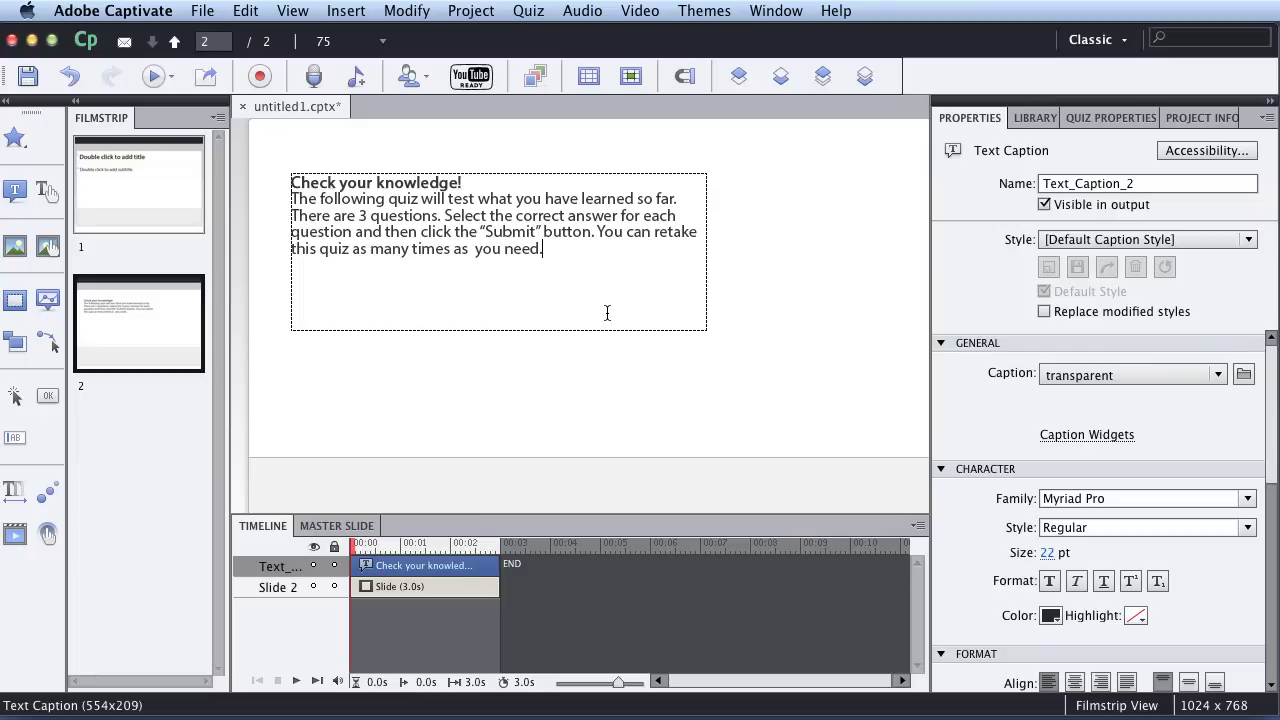
{"action": "left_click", "coordinate": [557, 380]}
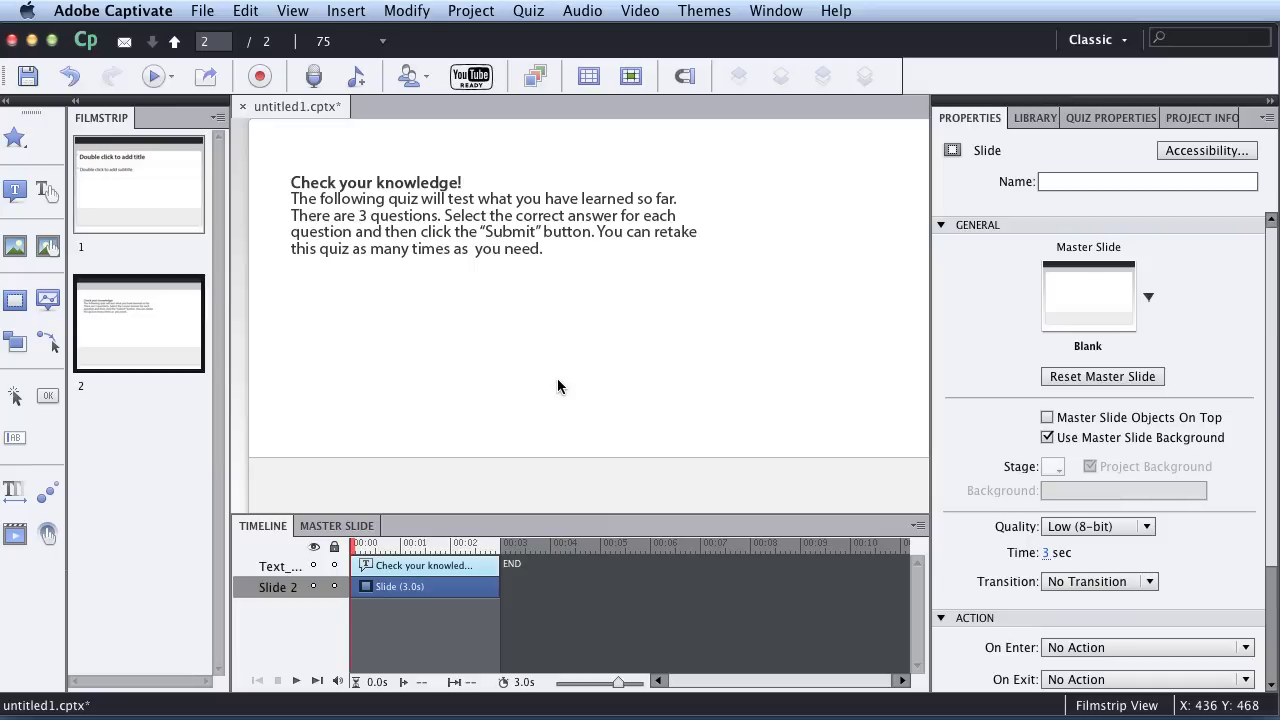
- Insert a button on slide 2 and change its caption from Button to 'Begin Quiz'
{"action": "left_click", "coordinate": [48, 400]}
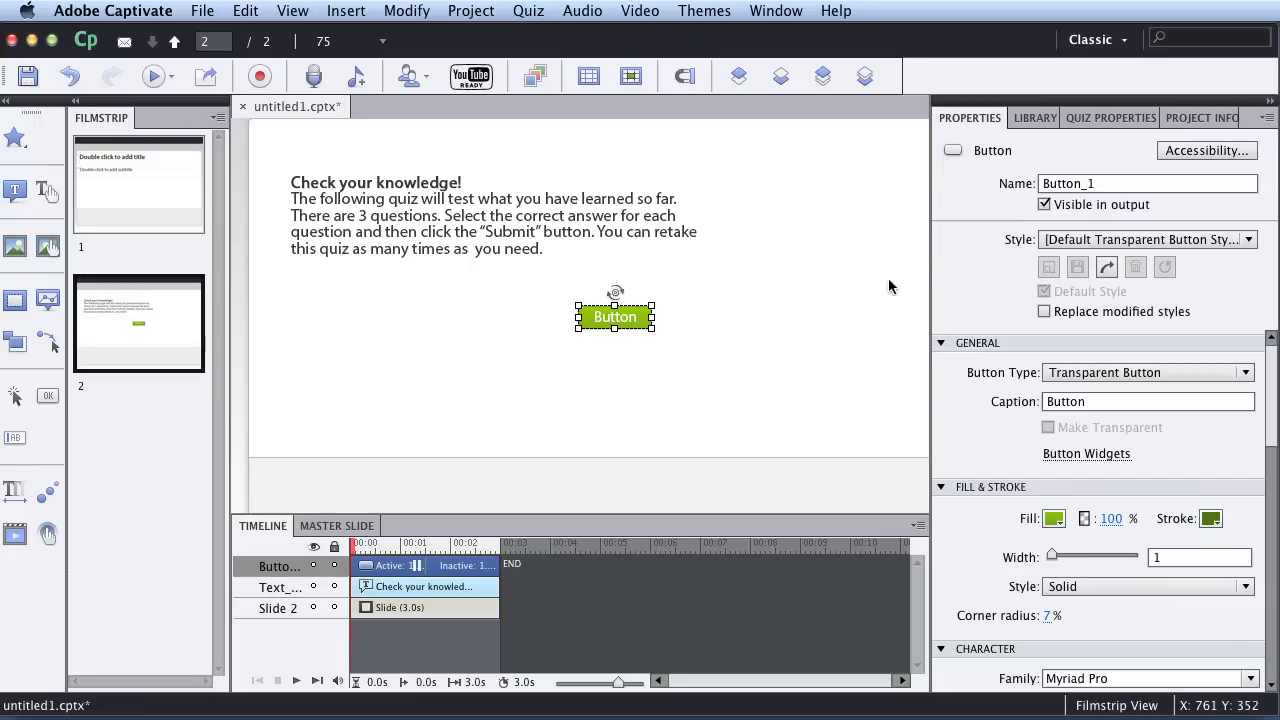
{"action": "left_click", "coordinate": [1087, 401]}
{"action": "left_click_drag", "start_coordinate": [1087, 401], "coordinate": [969, 403]}
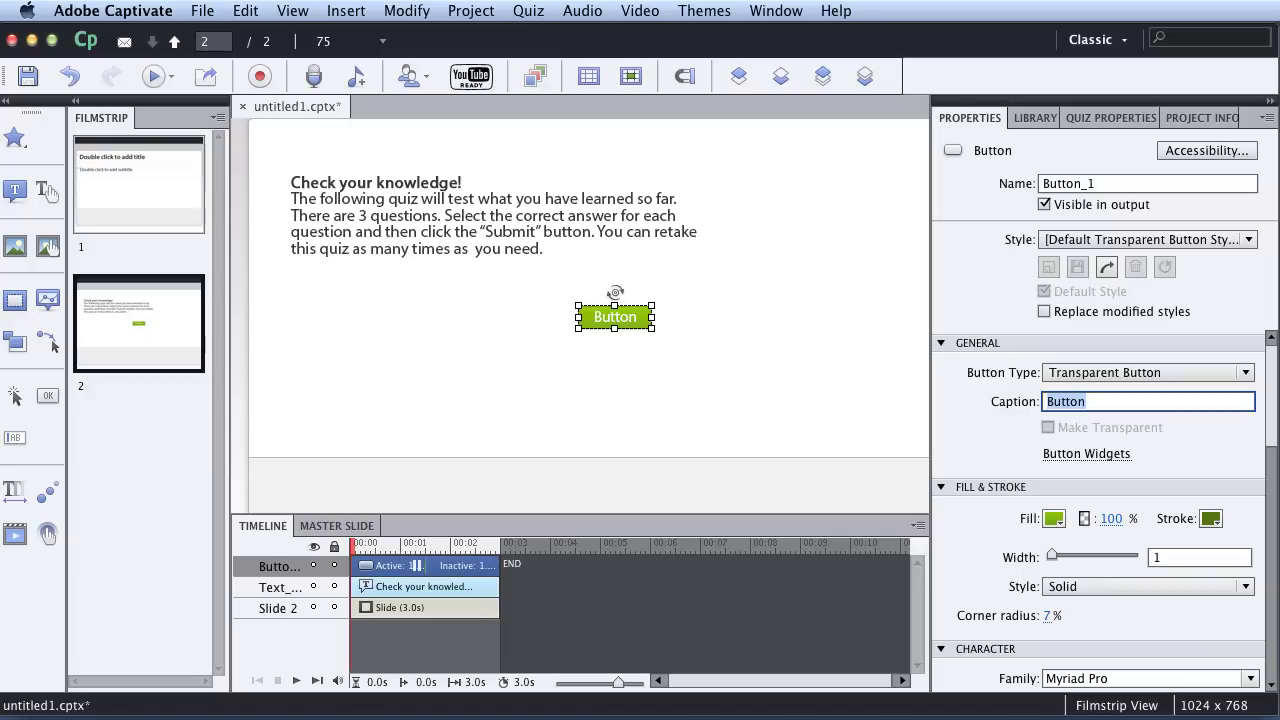
{"action": "type", "text": "Begin Quiz"}
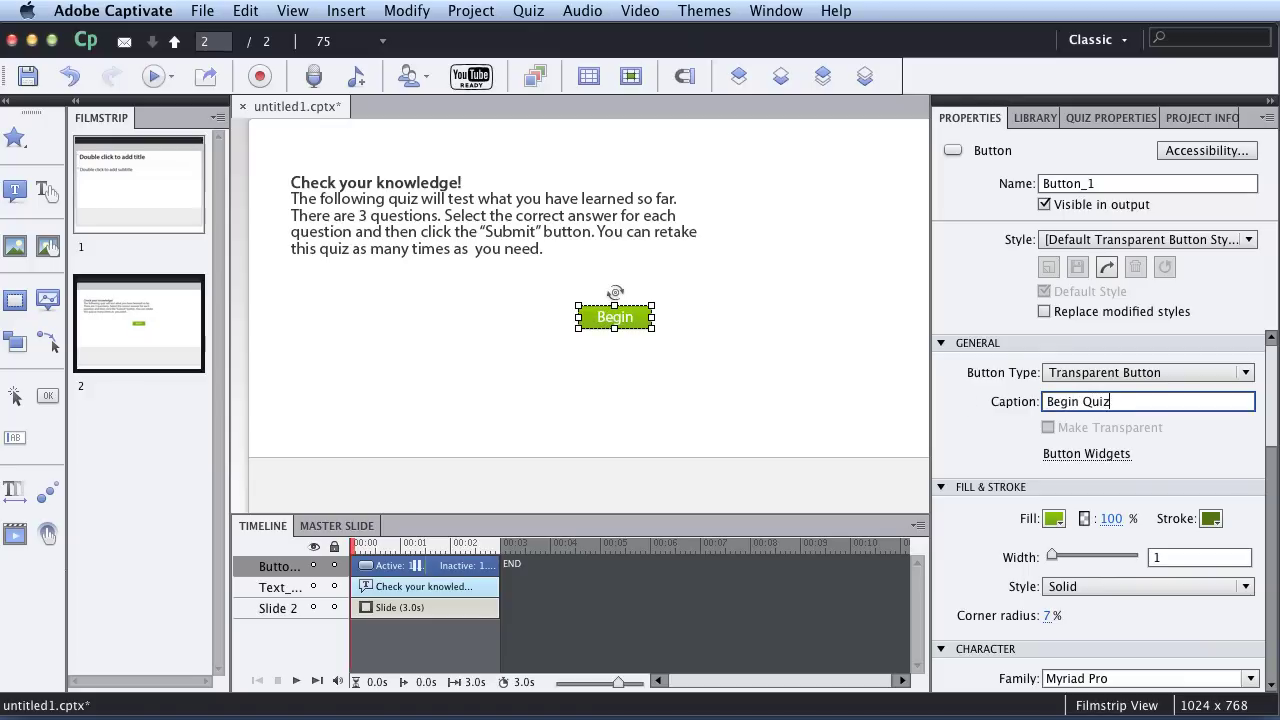
{"action": "scroll", "coordinate": [976, 412], "scroll_direction": "down", "scroll_amount": 5}
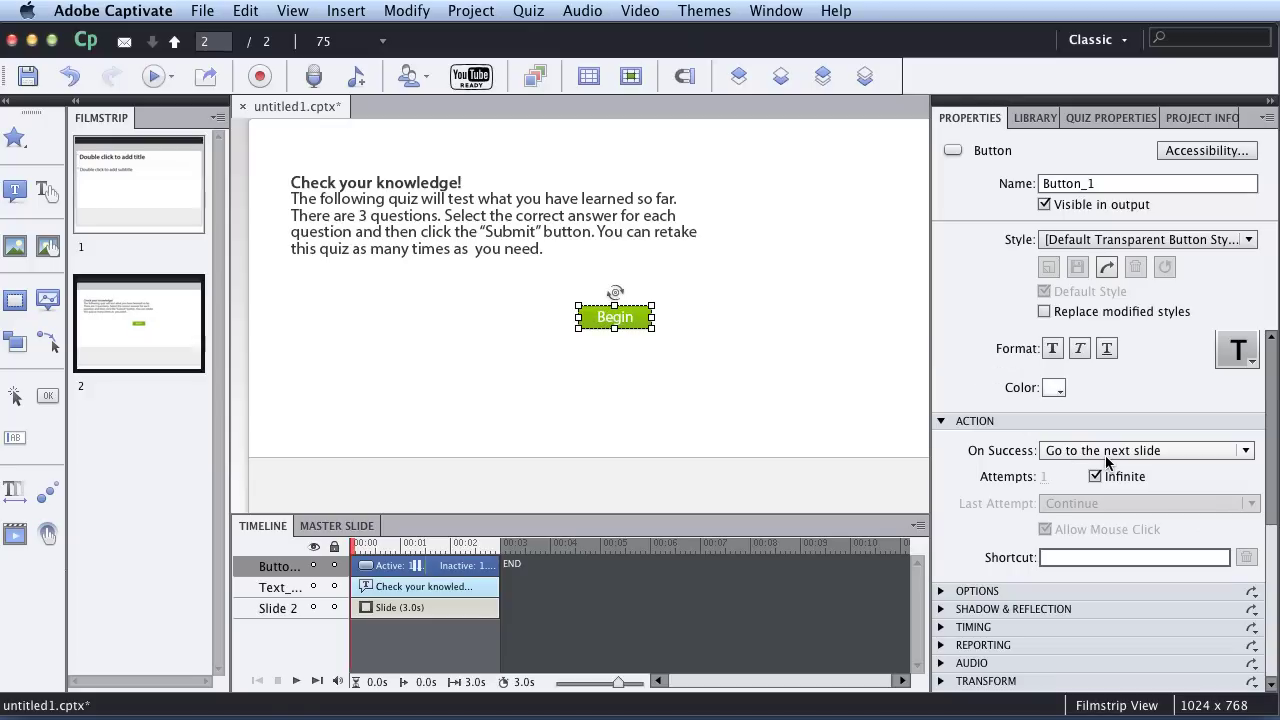
{"action": "left_click", "coordinate": [776, 445]}
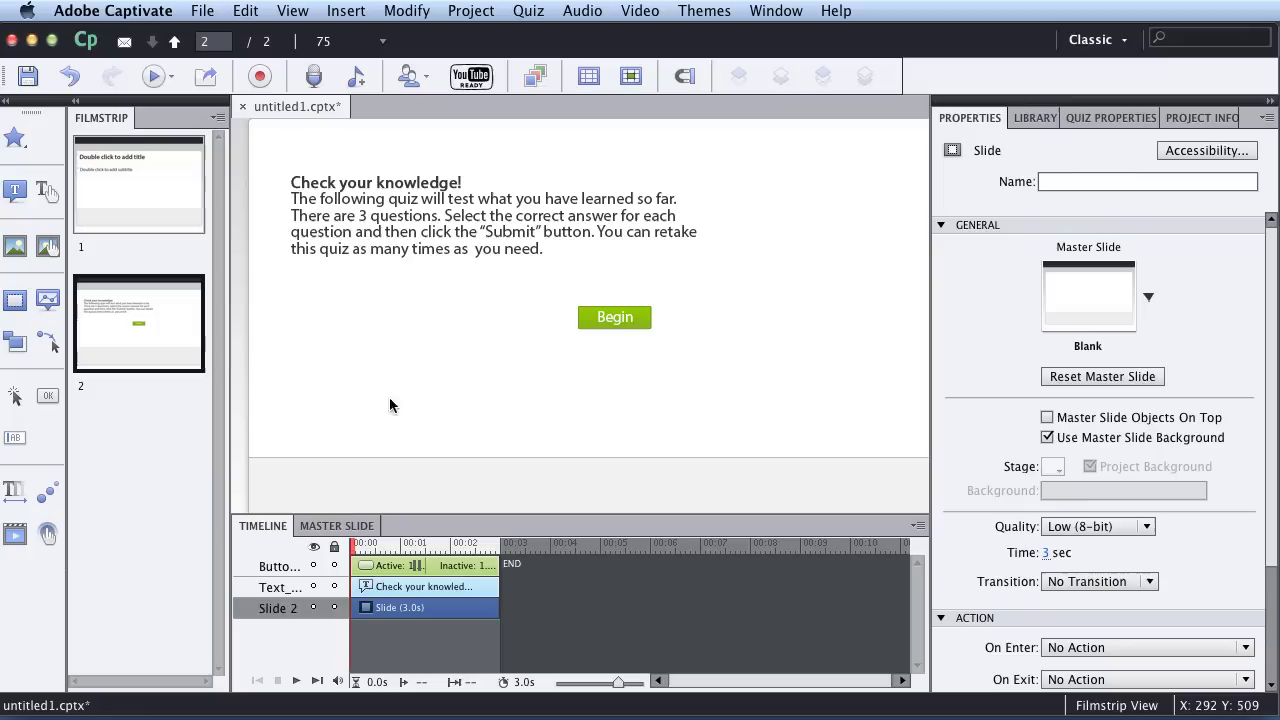
- Insert graded question slides: 2 Multiple Choice and 1 True/False
{"action": "left_click", "coordinate": [344, 10]}
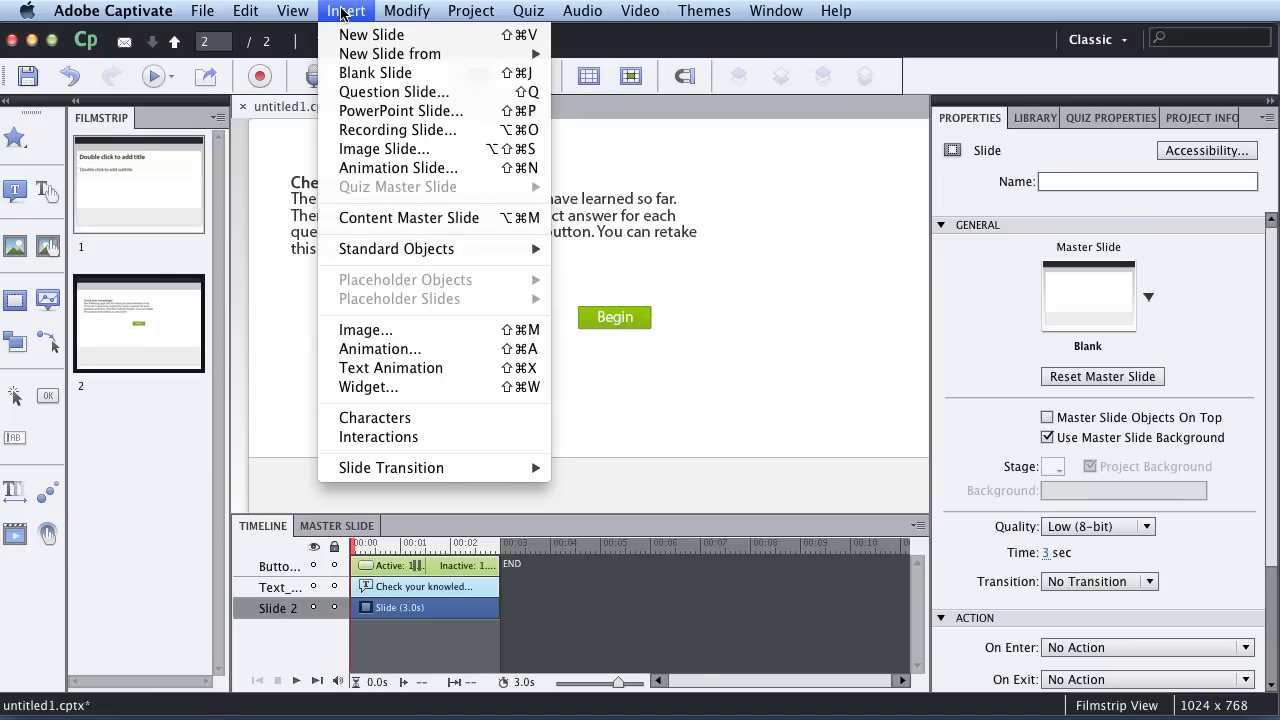
{"action": "left_click", "coordinate": [405, 92]}
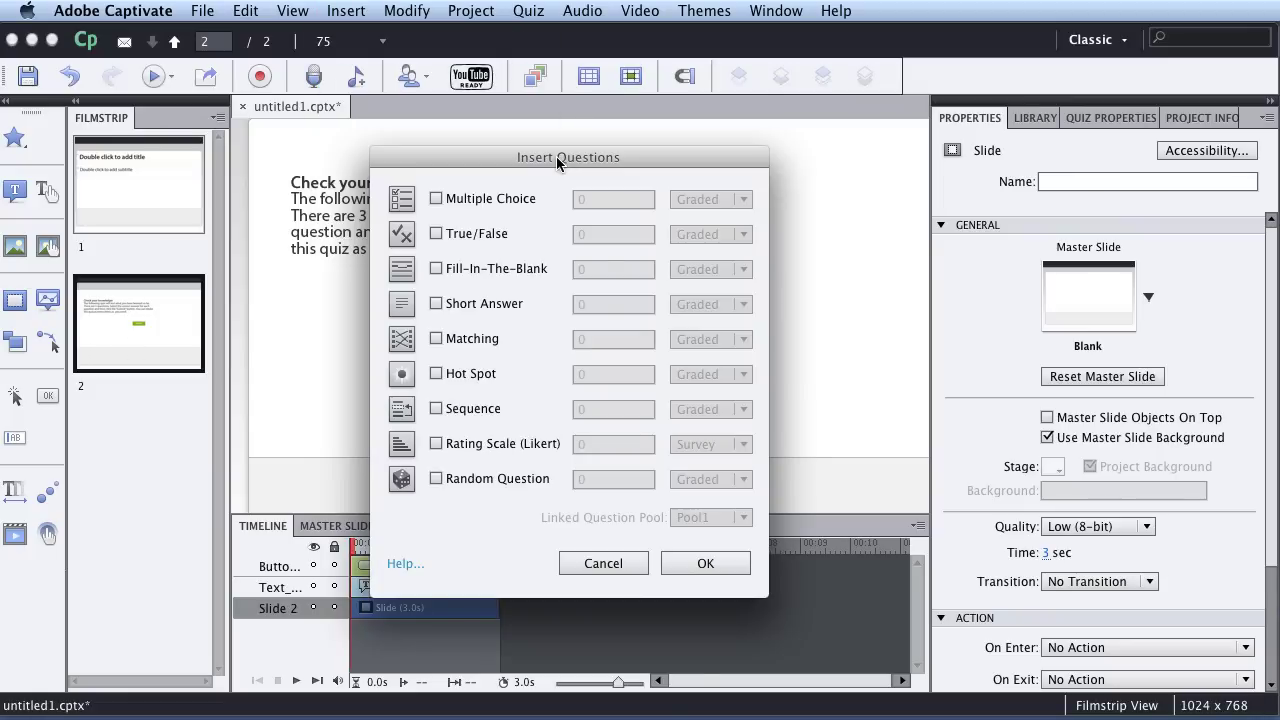
{"action": "left_click", "coordinate": [437, 200]}
{"action": "left_click", "coordinate": [436, 234]}
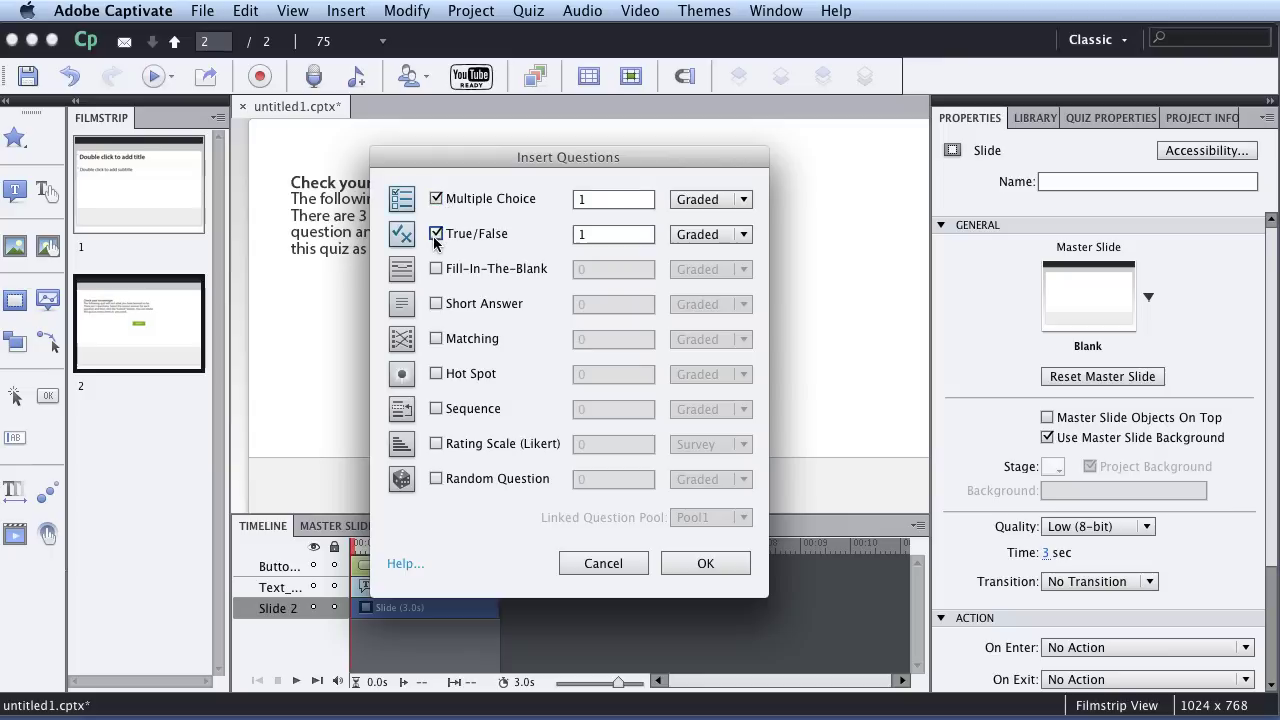
{"action": "left_click_drag", "start_coordinate": [600, 200], "coordinate": [549, 203]}
{"action": "type", "text": "2"}
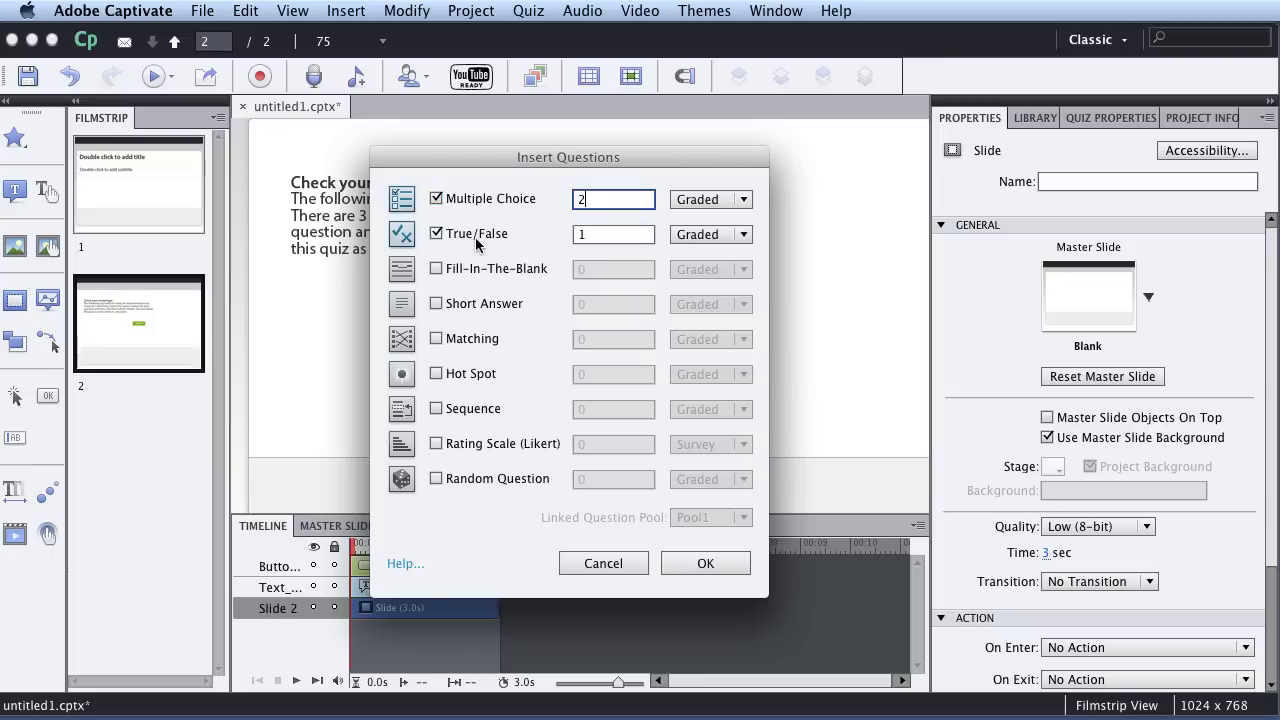
{"action": "left_click", "coordinate": [712, 203]}
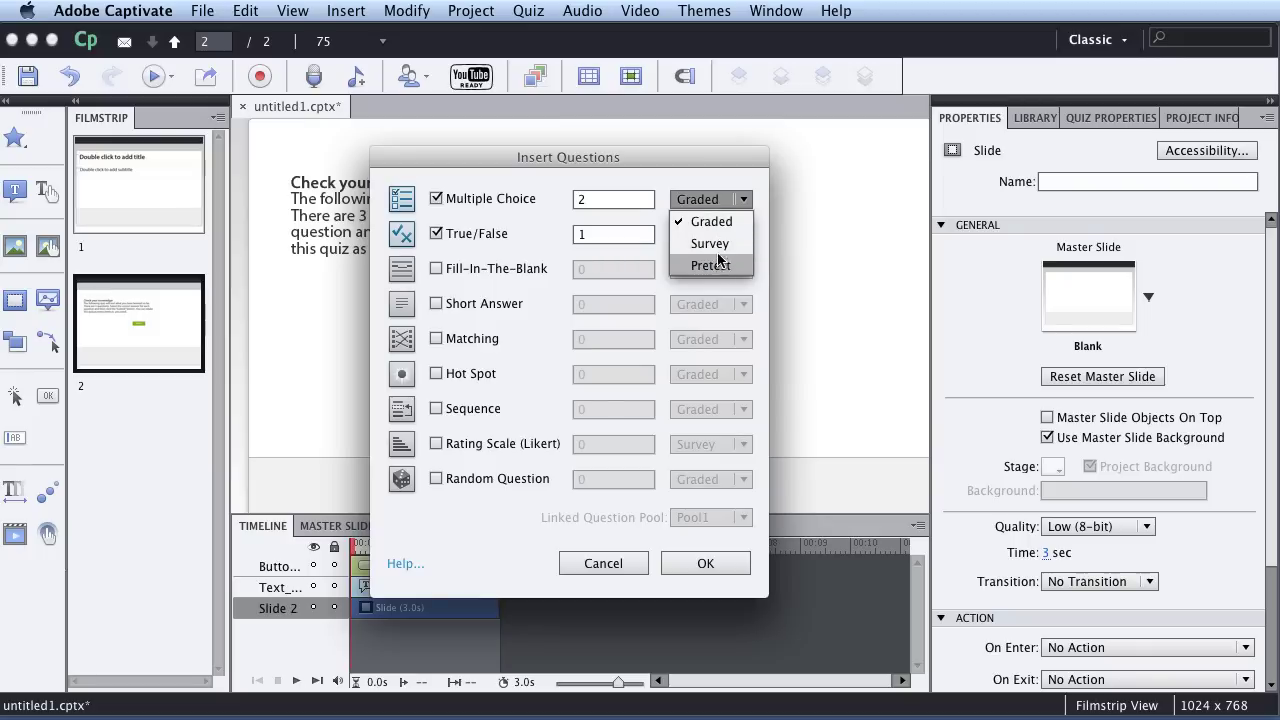
{"action": "left_click", "coordinate": [757, 175]}
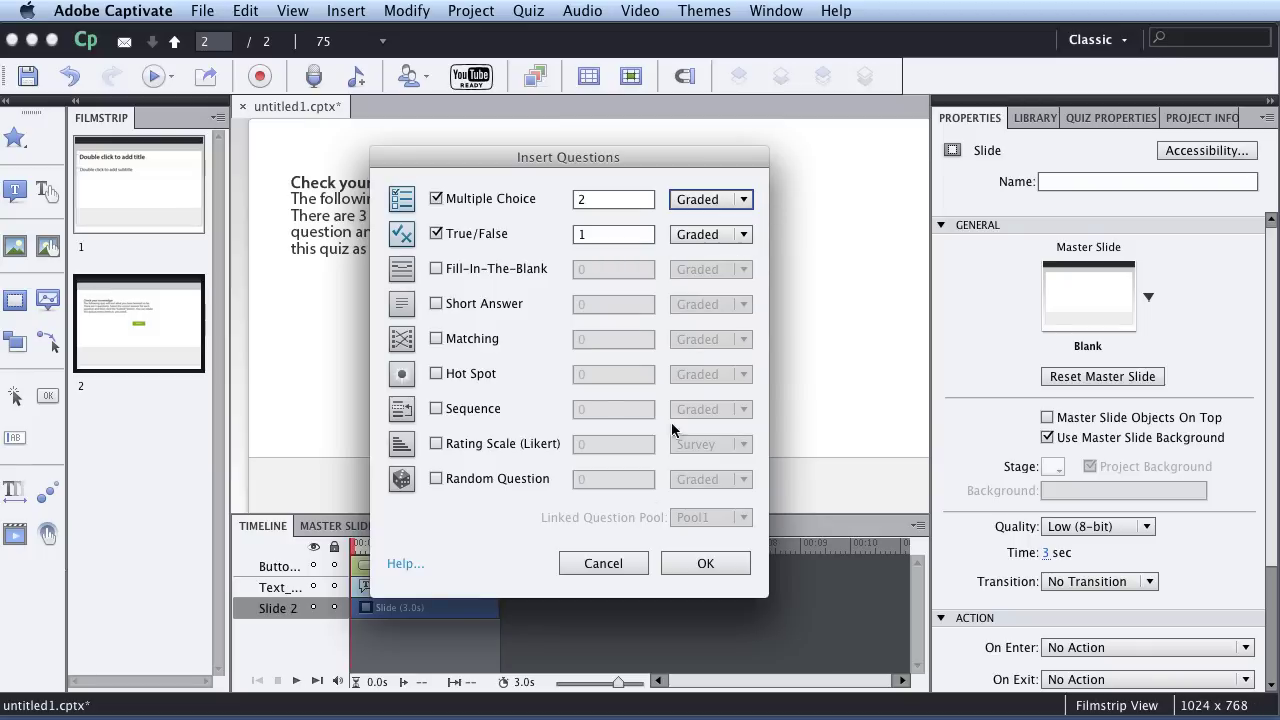
{"action": "left_click", "coordinate": [701, 566]}
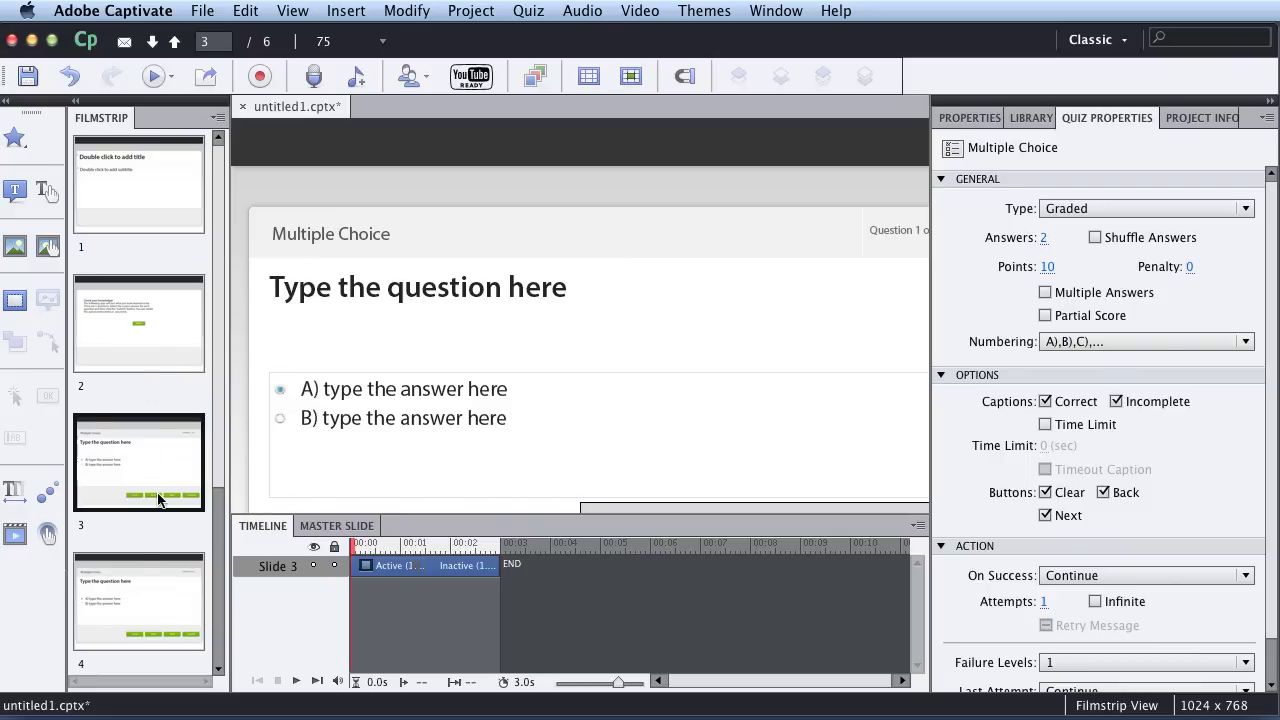
- Replace slide 3's placeholder question with 'What is the capital of Denver?'
{"action": "scroll", "coordinate": [157, 492], "scroll_direction": "down", "scroll_amount": 3}
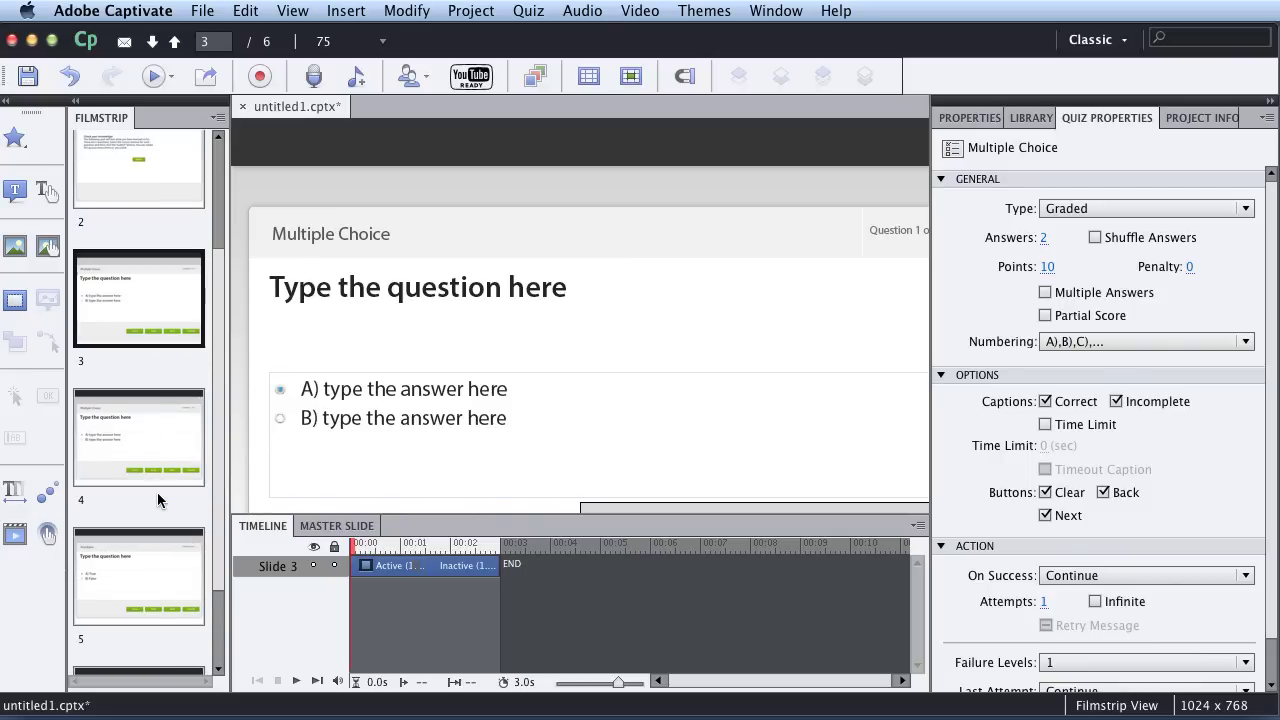
{"action": "left_click", "coordinate": [430, 300]}
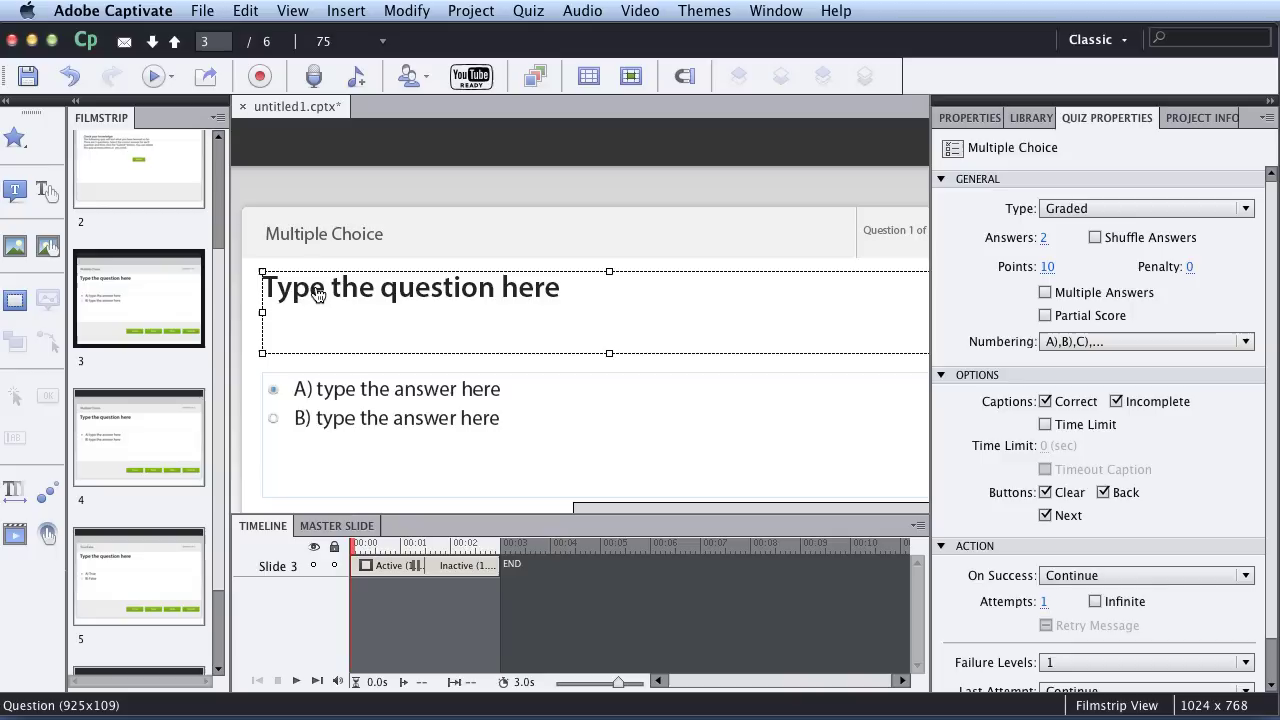
{"action": "left_click_drag", "start_coordinate": [317, 293], "coordinate": [609, 288]}
{"action": "key", "text": "BackSpace"}
{"action": "key", "text": "BackSpace"}
{"action": "key", "text": "BackSpace"}
{"action": "key", "text": "BackSpace"}
{"action": "key", "text": "BackSpace"}
{"action": "key", "text": "BackSpace"}
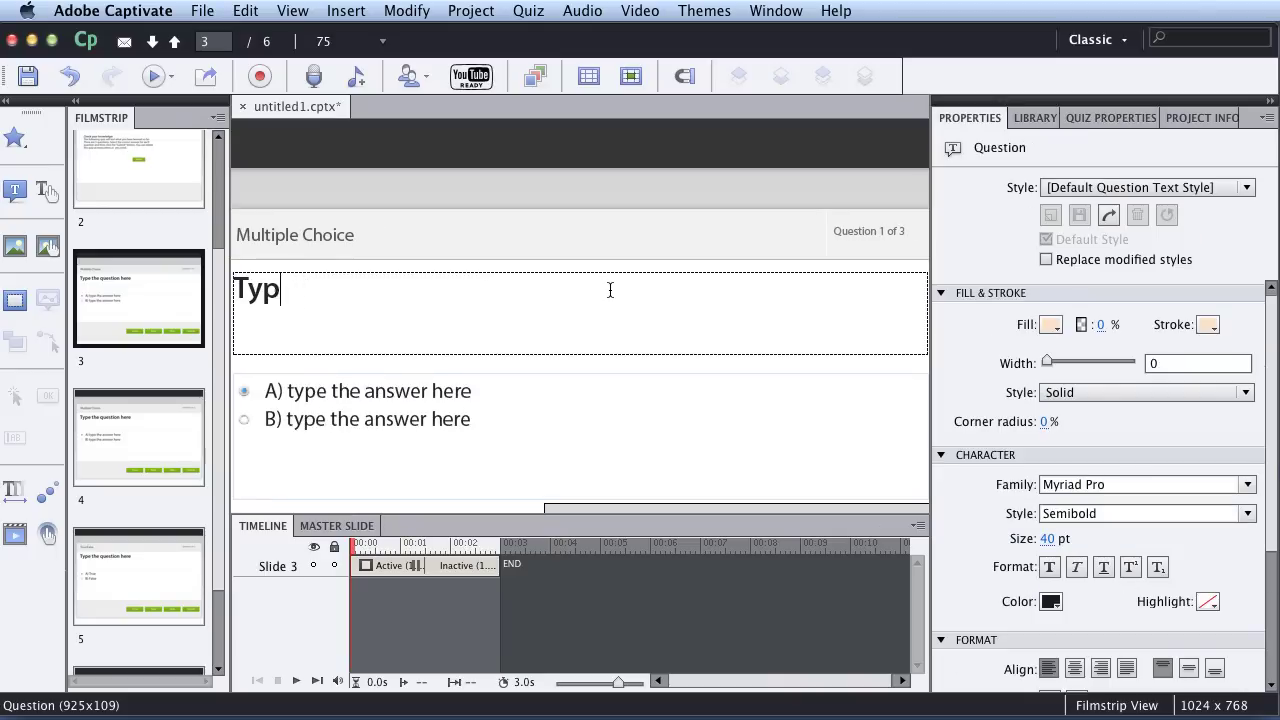
{"action": "type", "text": "What is the capital of Denver?"}
- Set slide 3's answers to Colorado Springs and Denver
{"action": "left_click_drag", "start_coordinate": [304, 391], "coordinate": [485, 396]}
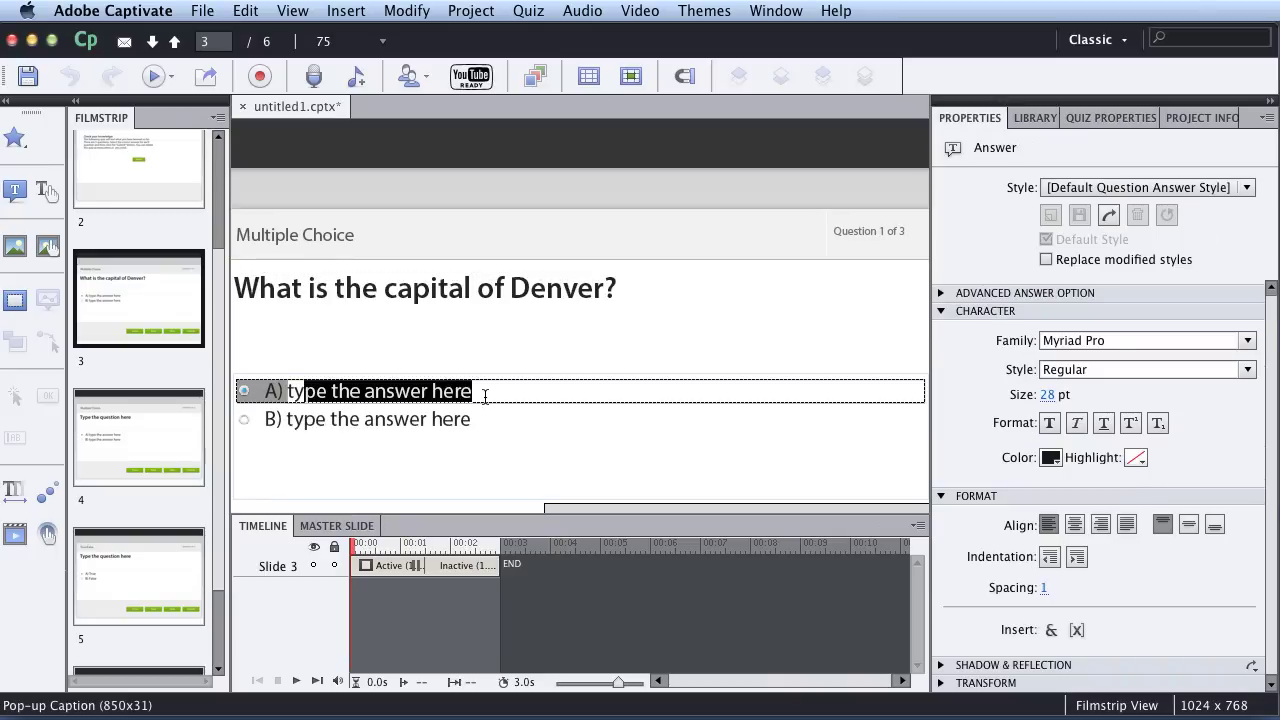
{"action": "key", "text": "BackSpace"}
{"action": "key", "text": "BackSpace"}
{"action": "key", "text": "BackSpace"}
{"action": "type", "text": "Colorado"}
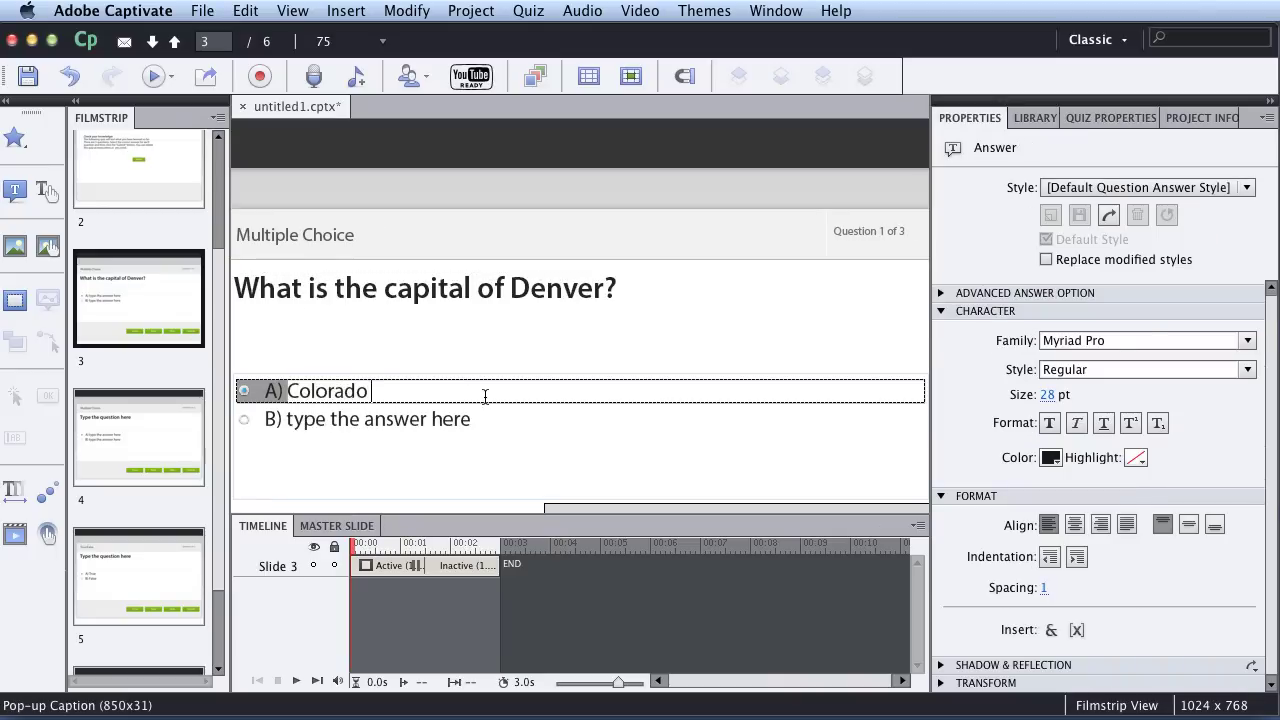
{"action": "type", "text": " Springs"}
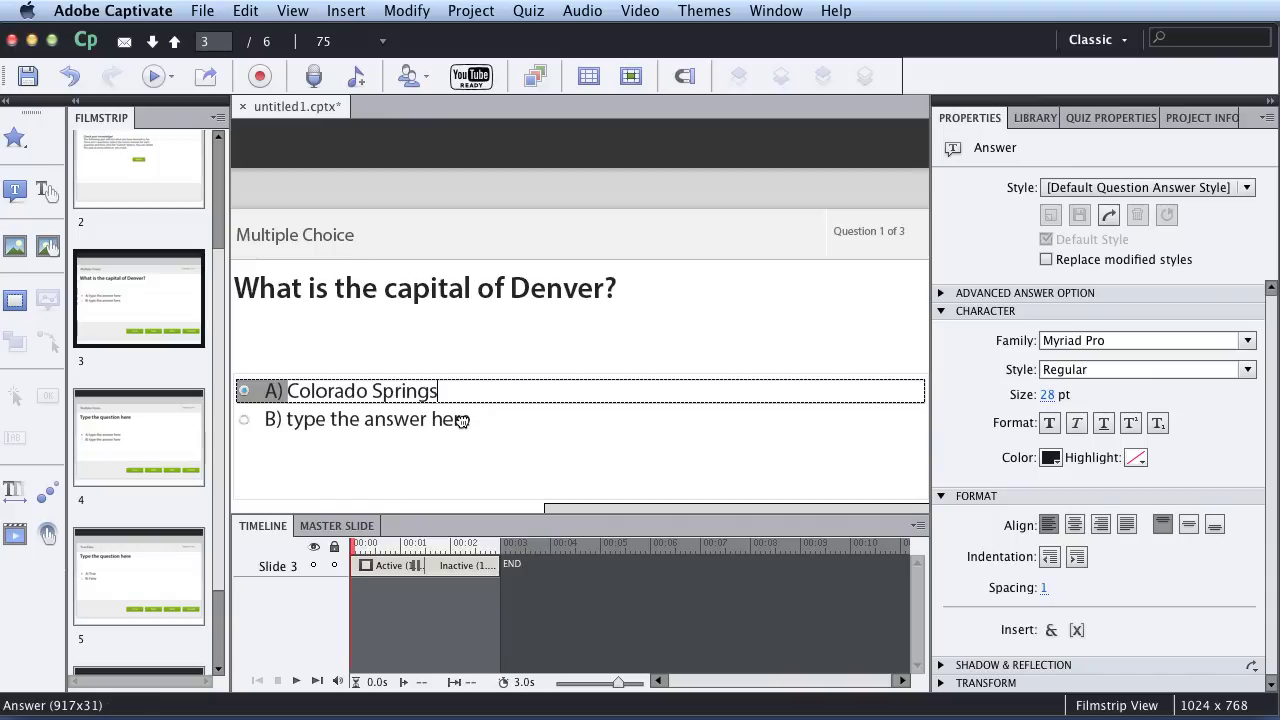
{"action": "left_click", "coordinate": [462, 420]}
{"action": "double_click", "coordinate": [462, 420]}
{"action": "left_click", "coordinate": [462, 420]}
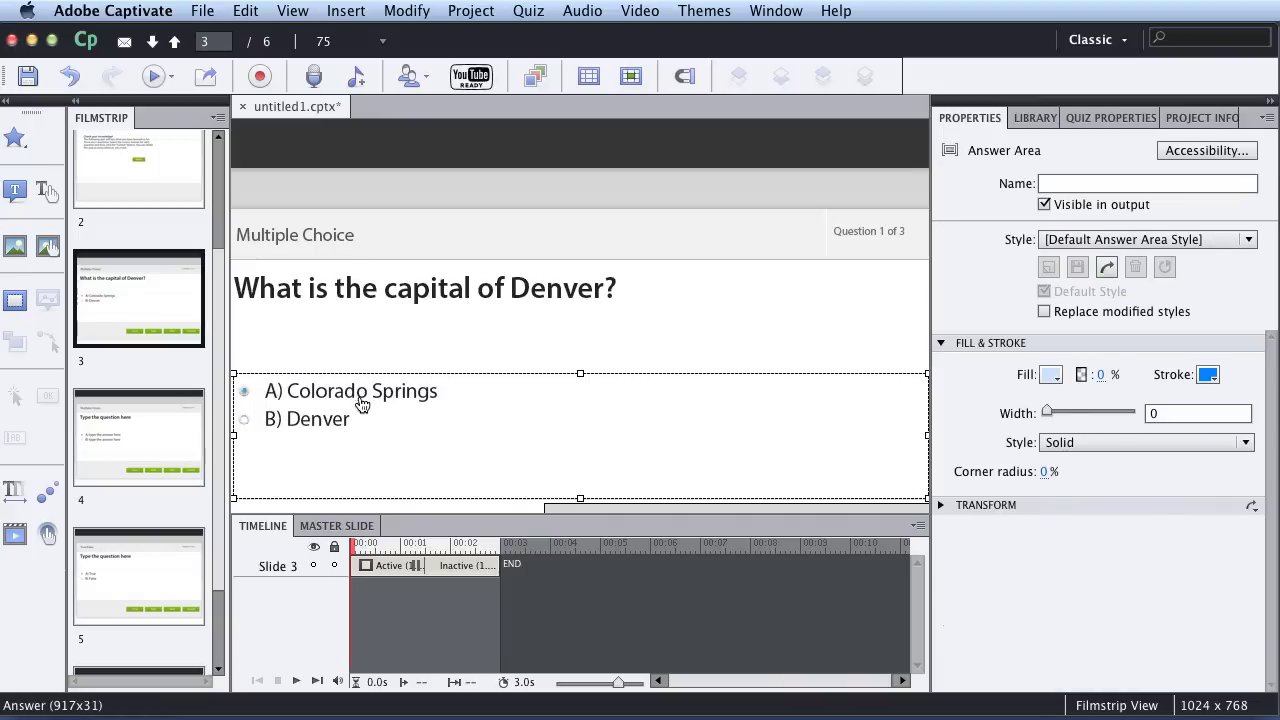
{"action": "left_click", "coordinate": [244, 422]}
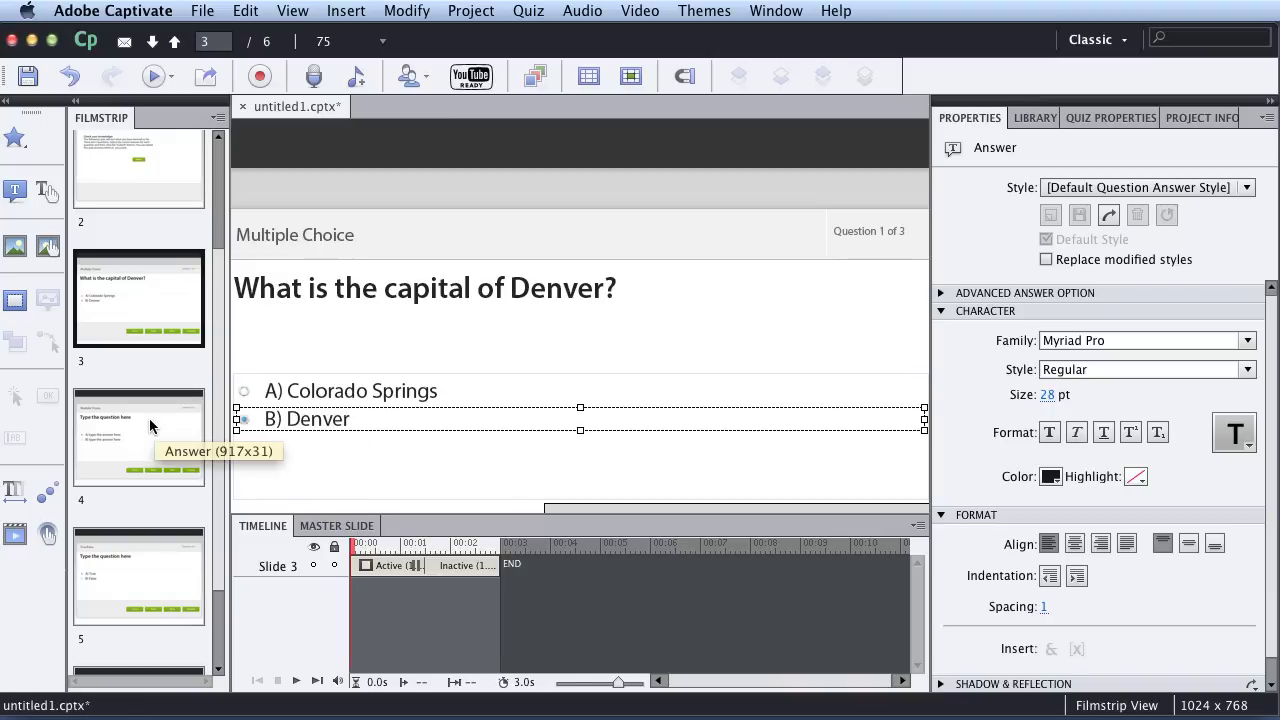
{"action": "scroll", "coordinate": [586, 466], "scroll_direction": "down", "scroll_amount": 1}
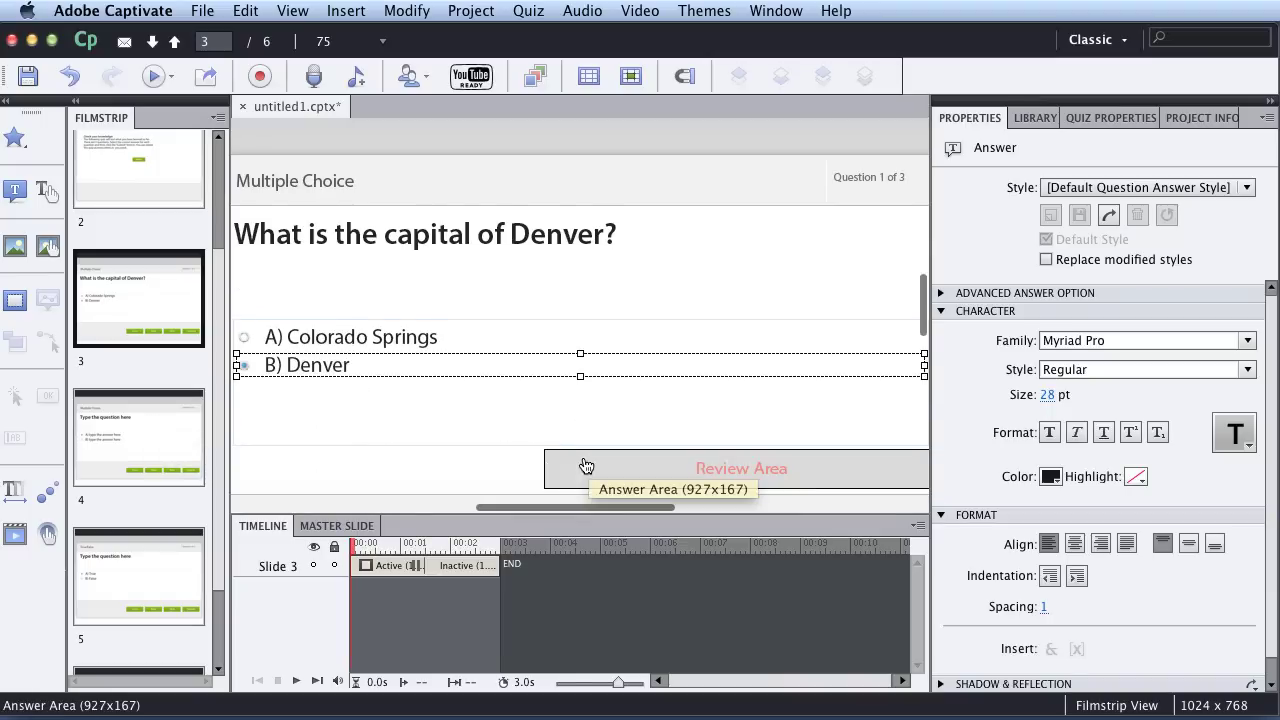
{"action": "scroll", "coordinate": [514, 450], "scroll_direction": "down", "scroll_amount": 2}
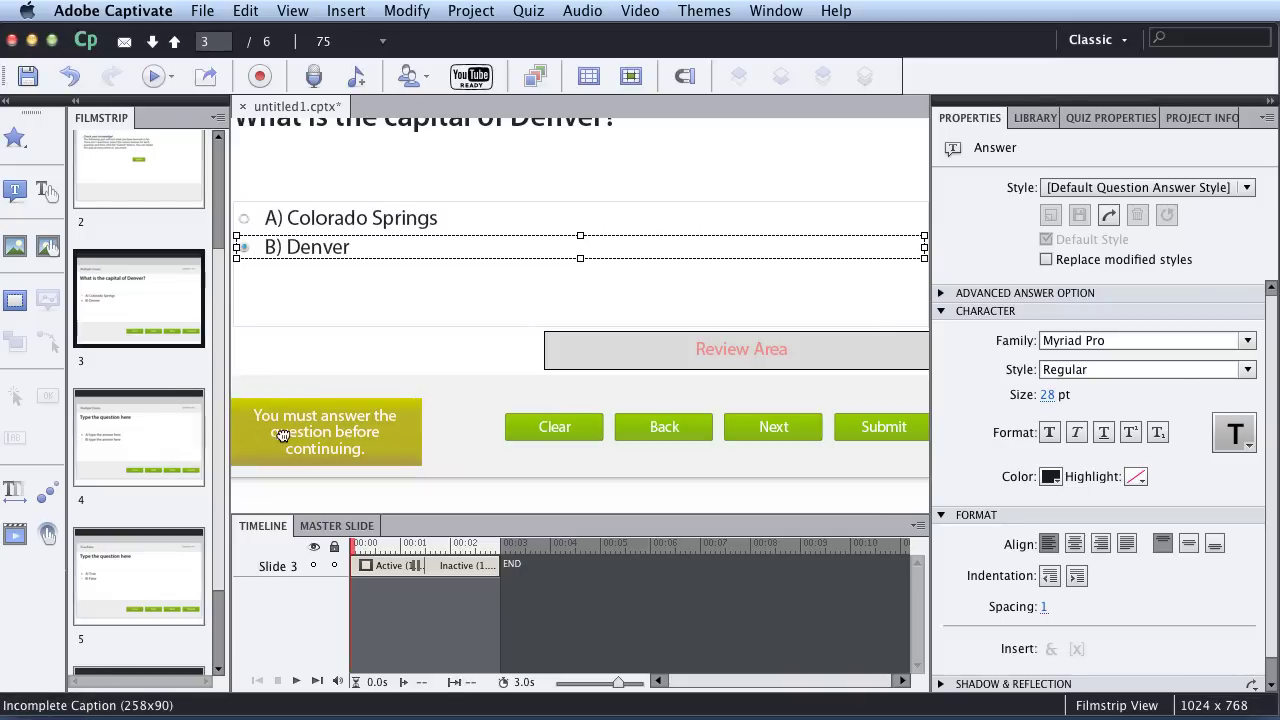
{"action": "left_click", "coordinate": [283, 436]}
- On slide 4, enter the question 'What is the capital of Georgia?'
{"action": "left_click", "coordinate": [121, 454]}
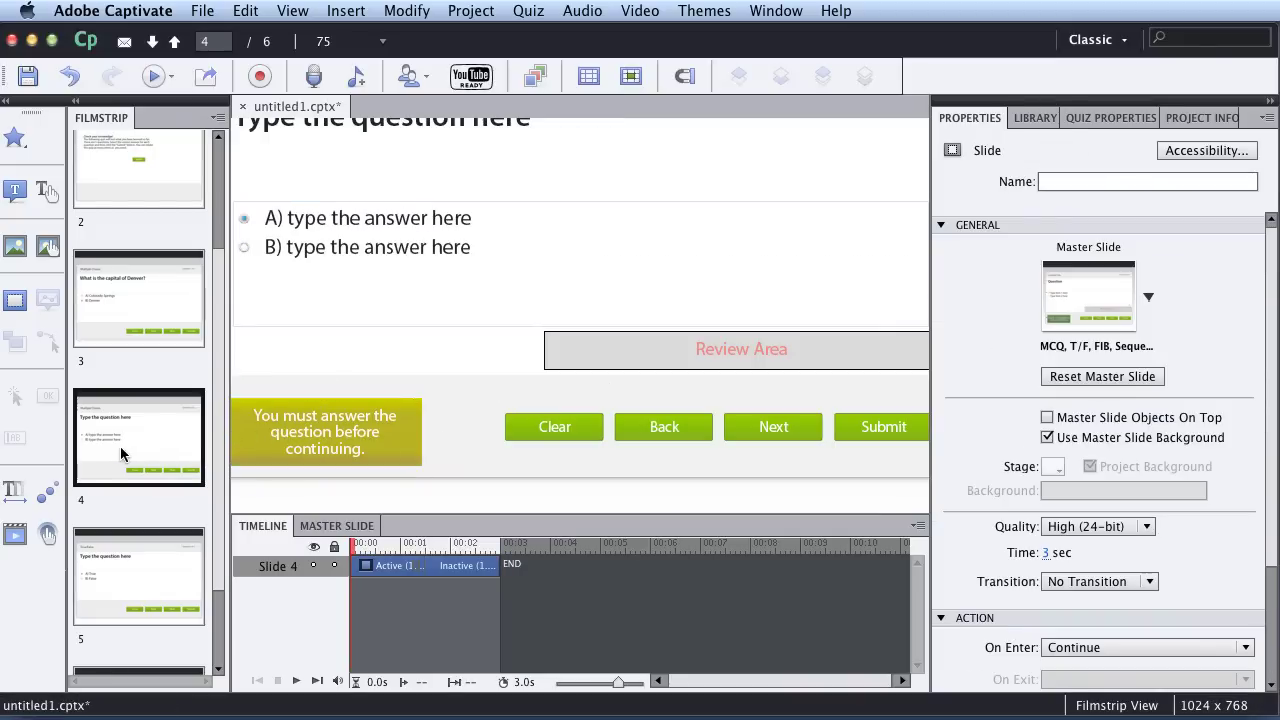
{"action": "scroll", "coordinate": [318, 300], "scroll_direction": "up", "scroll_amount": 2}
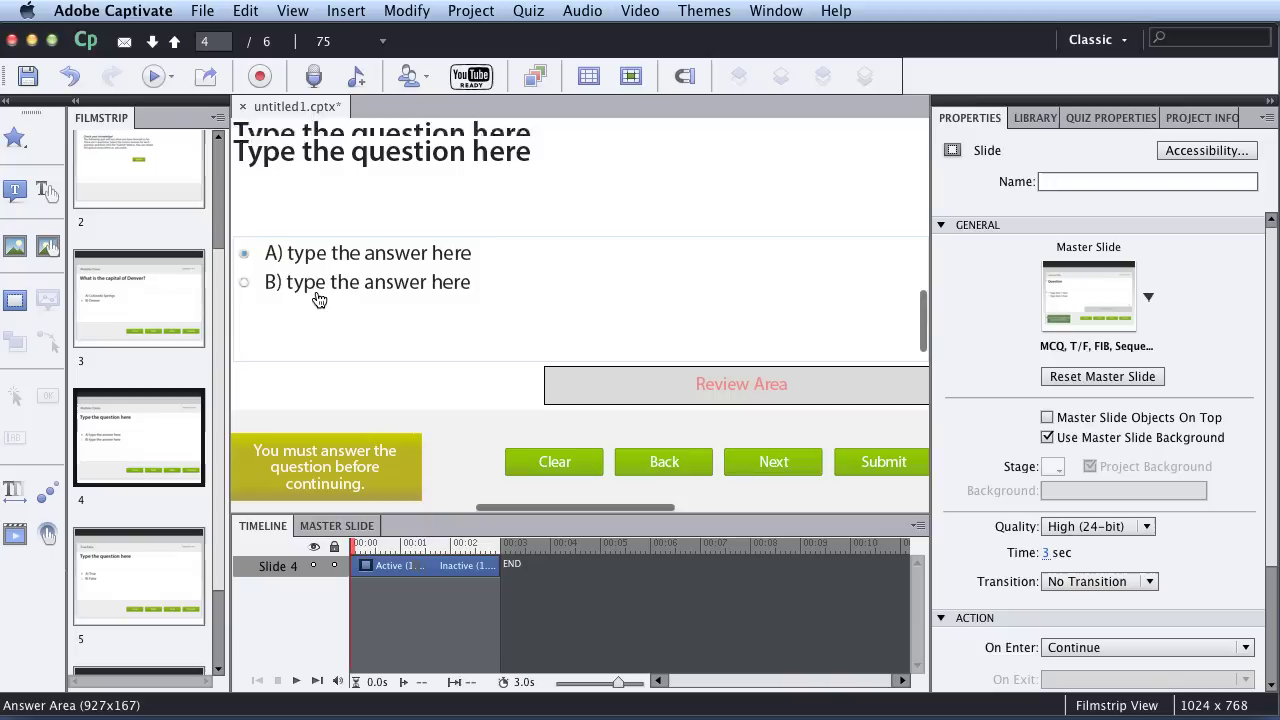
{"action": "left_click", "coordinate": [380, 168]}
{"action": "double_click", "coordinate": [408, 167]}
{"action": "type", "text": "What is the "}
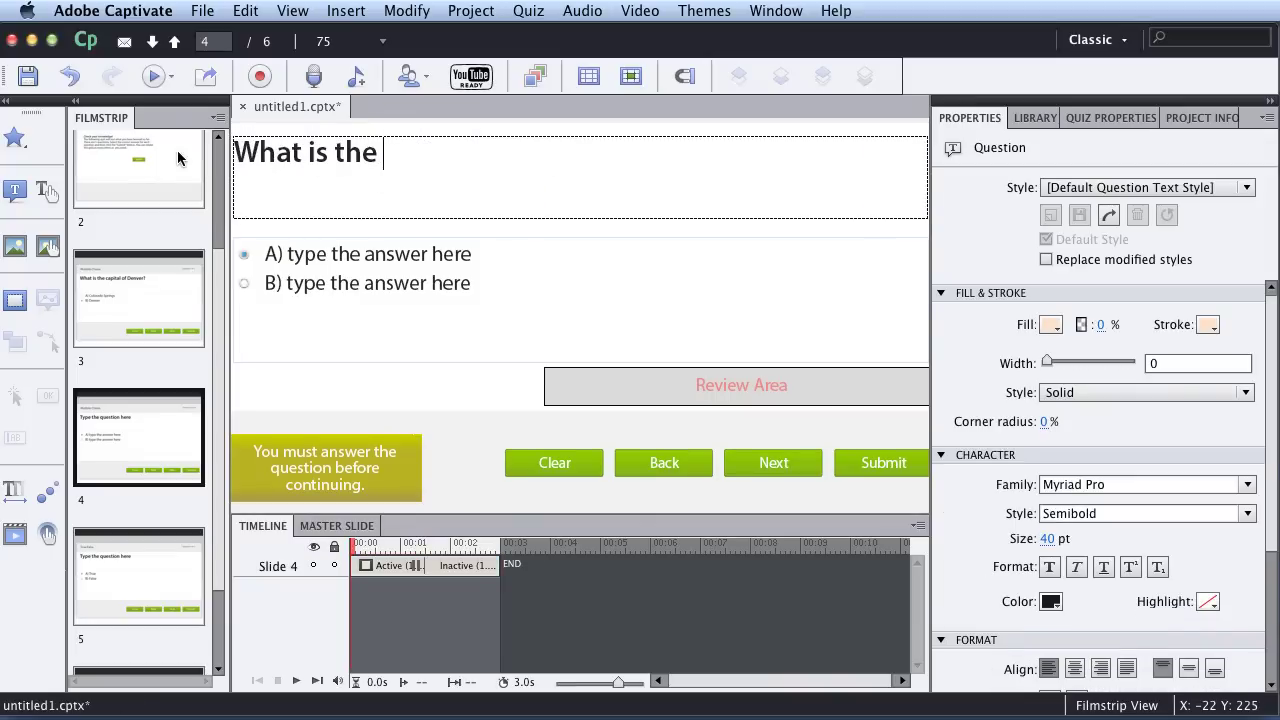
{"action": "type", "text": "capital of Georgia?"}
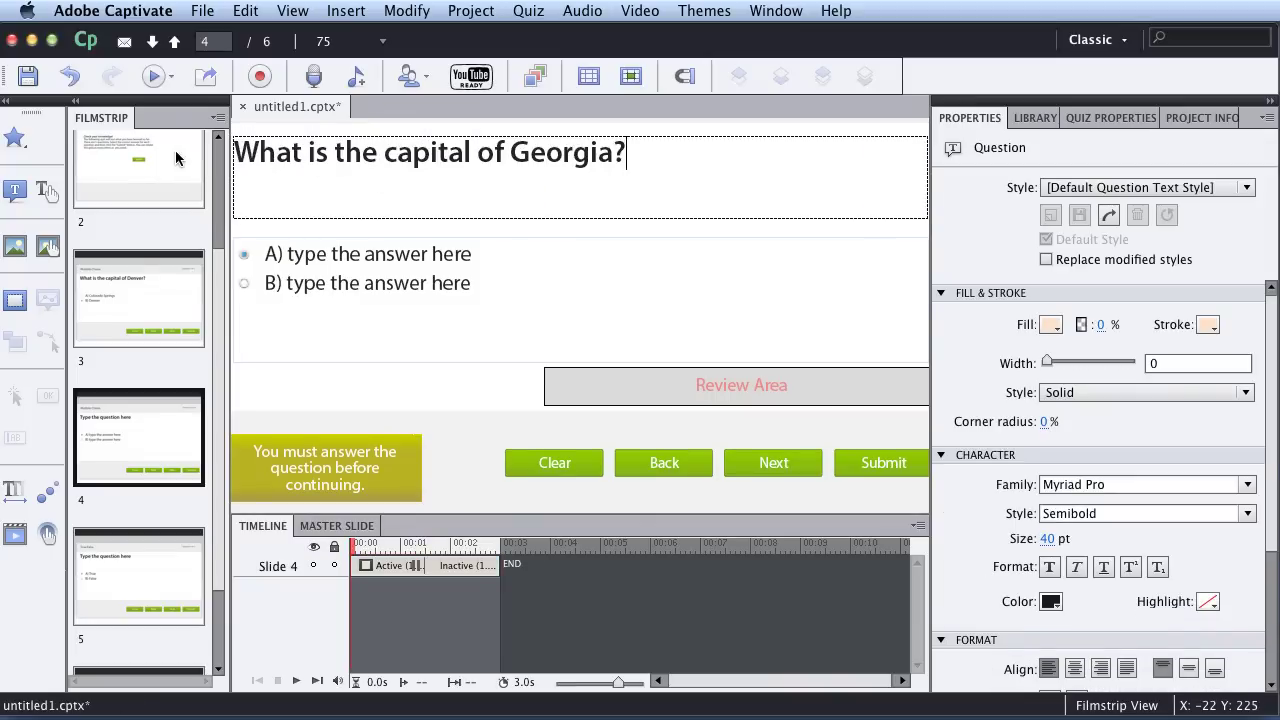
- Fill in answers Atlanta and Macon, keeping the default answer options and style
{"action": "double_click", "coordinate": [318, 255]}
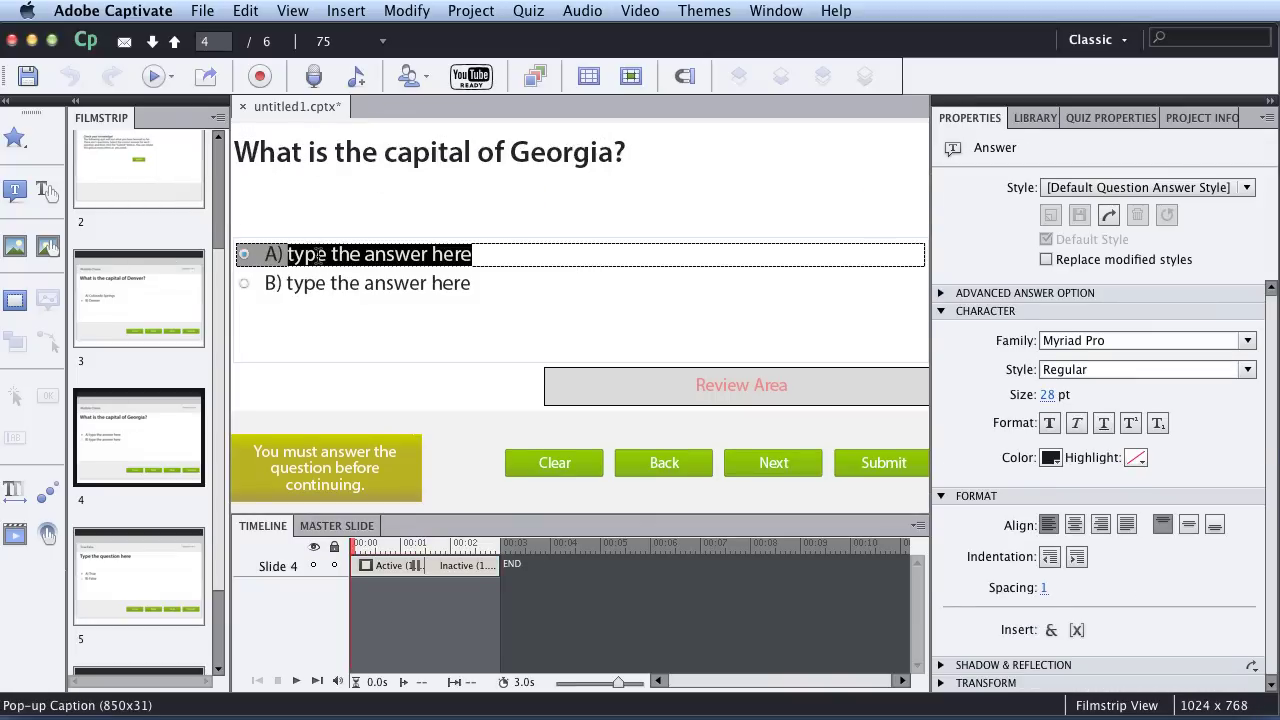
{"action": "type", "text": "Atlanta"}
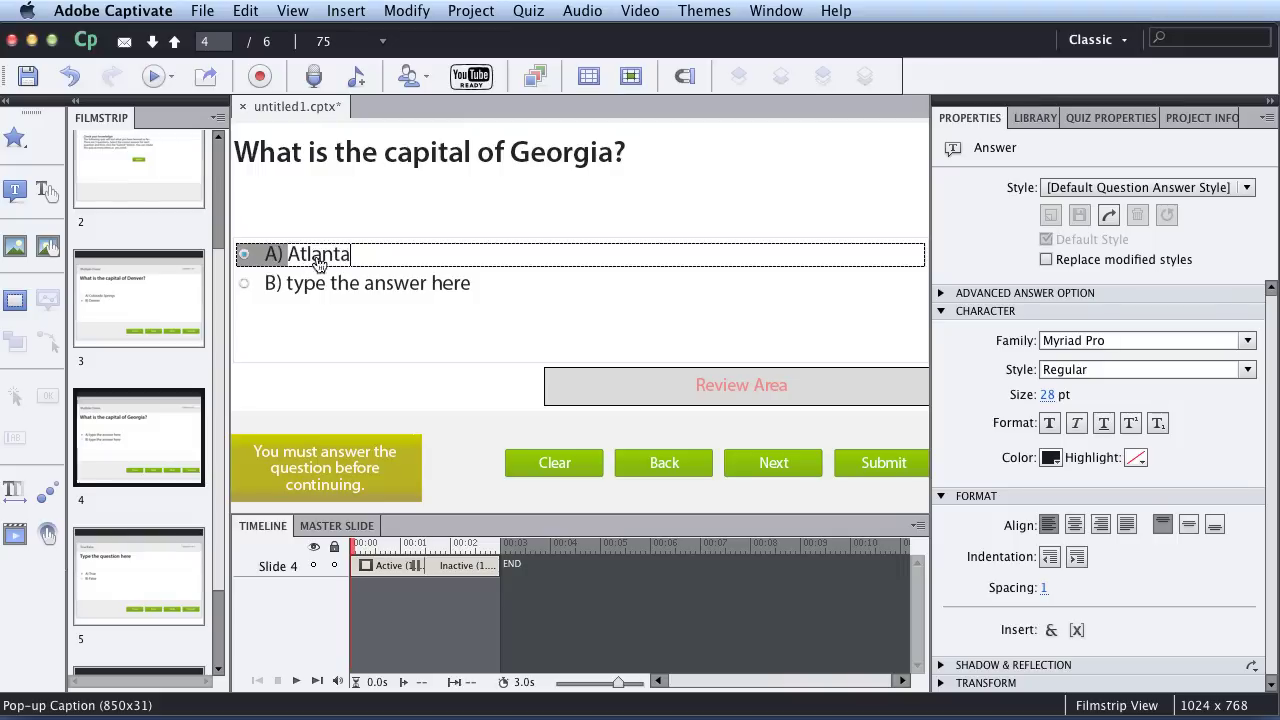
{"action": "left_click", "coordinate": [305, 283]}
{"action": "double_click", "coordinate": [305, 283]}
{"action": "type", "text": "Macon"}
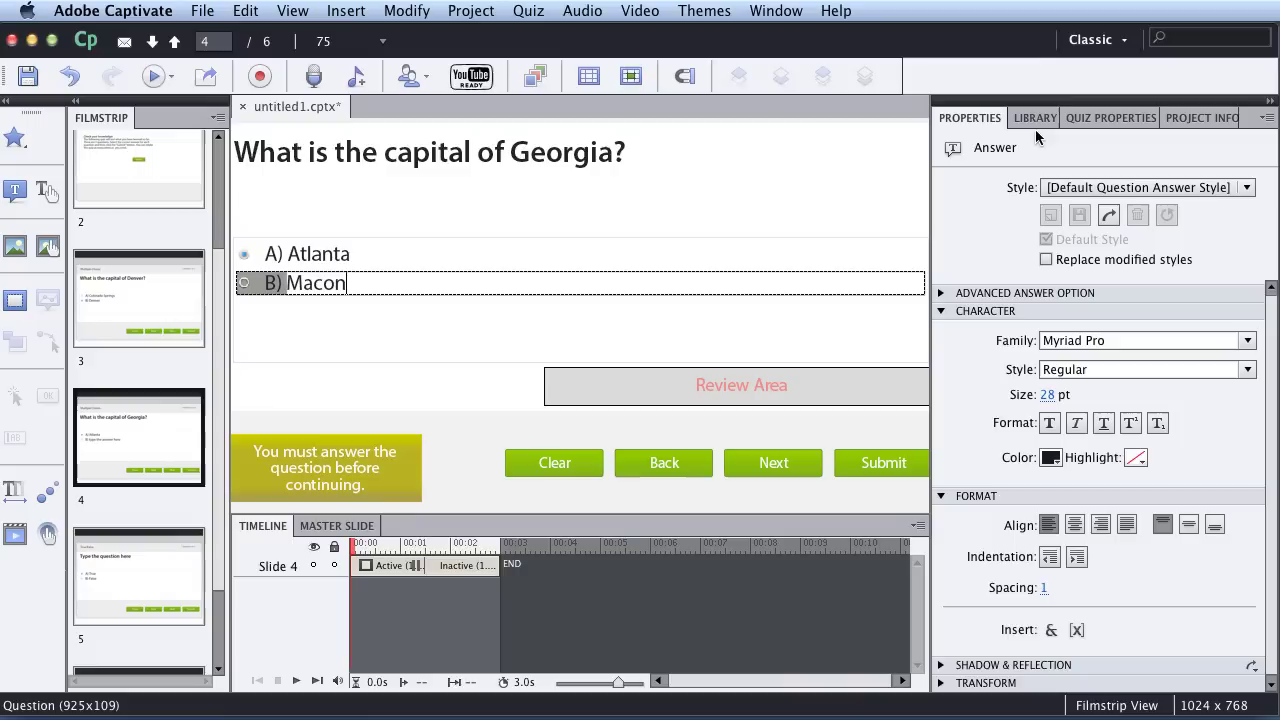
{"action": "left_click", "coordinate": [940, 294]}
{"action": "left_click", "coordinate": [939, 293]}
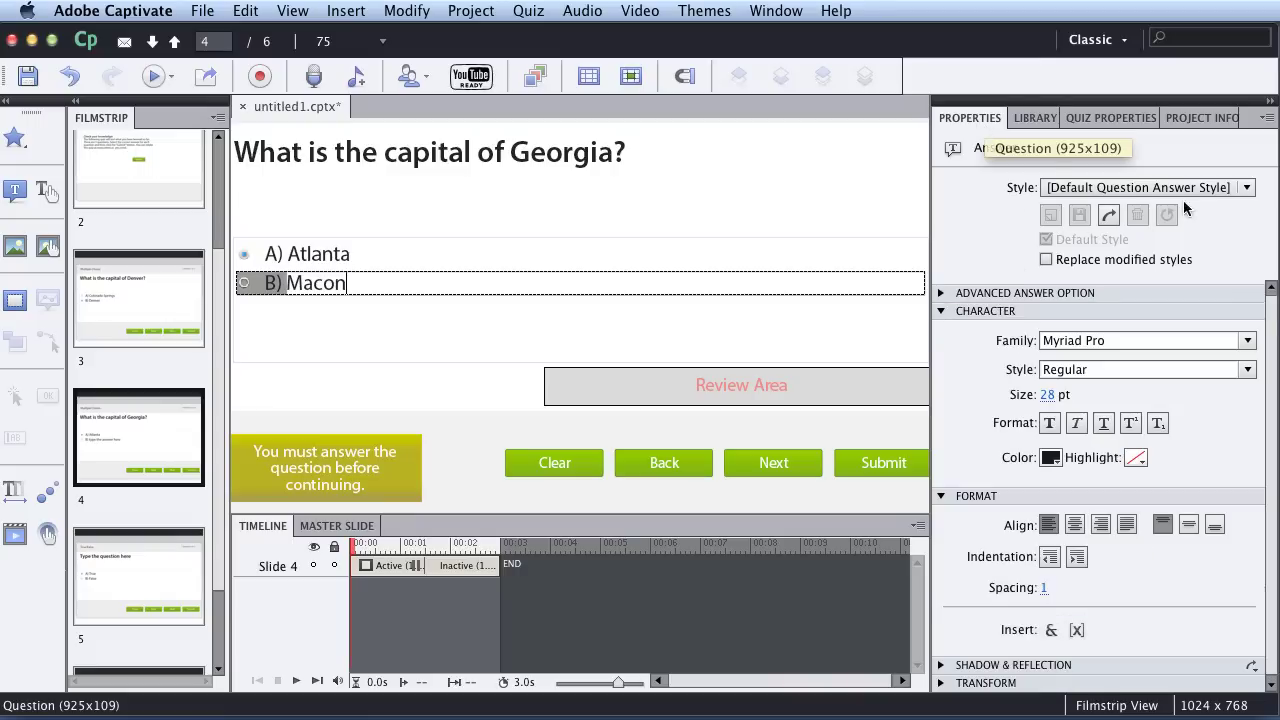
{"action": "left_click", "coordinate": [1246, 190]}
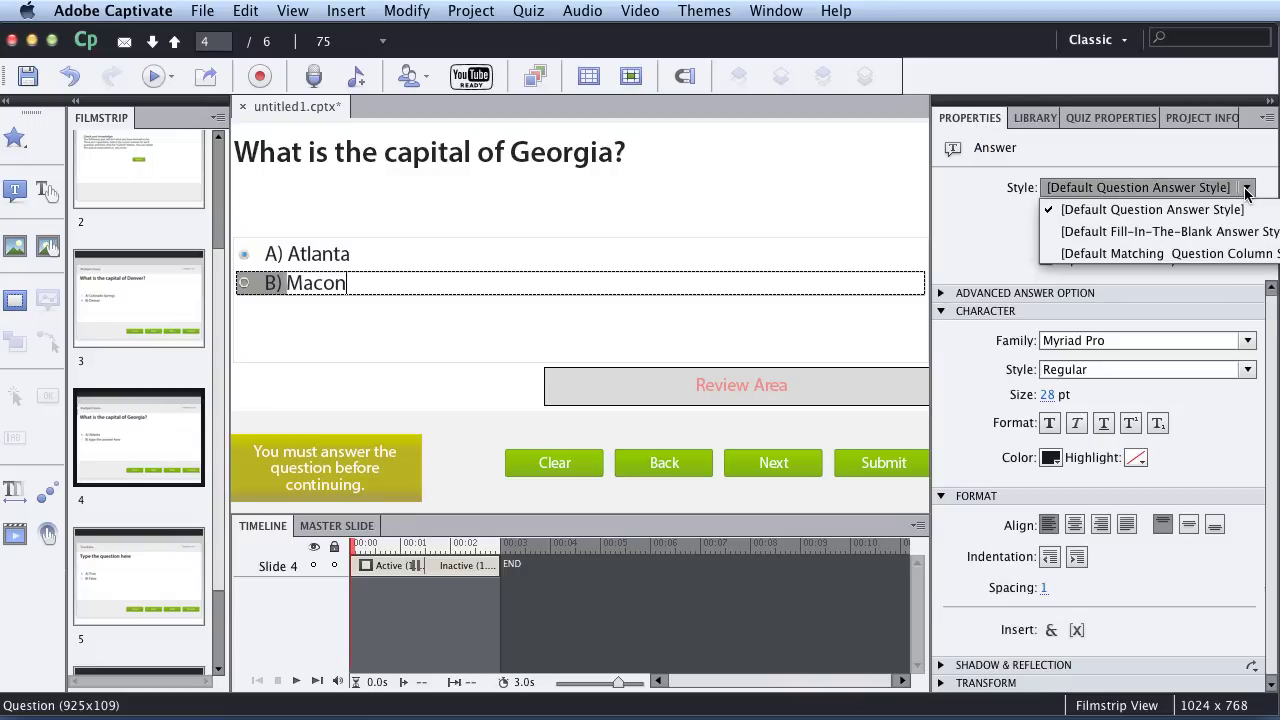
{"action": "left_click", "coordinate": [1165, 210]}
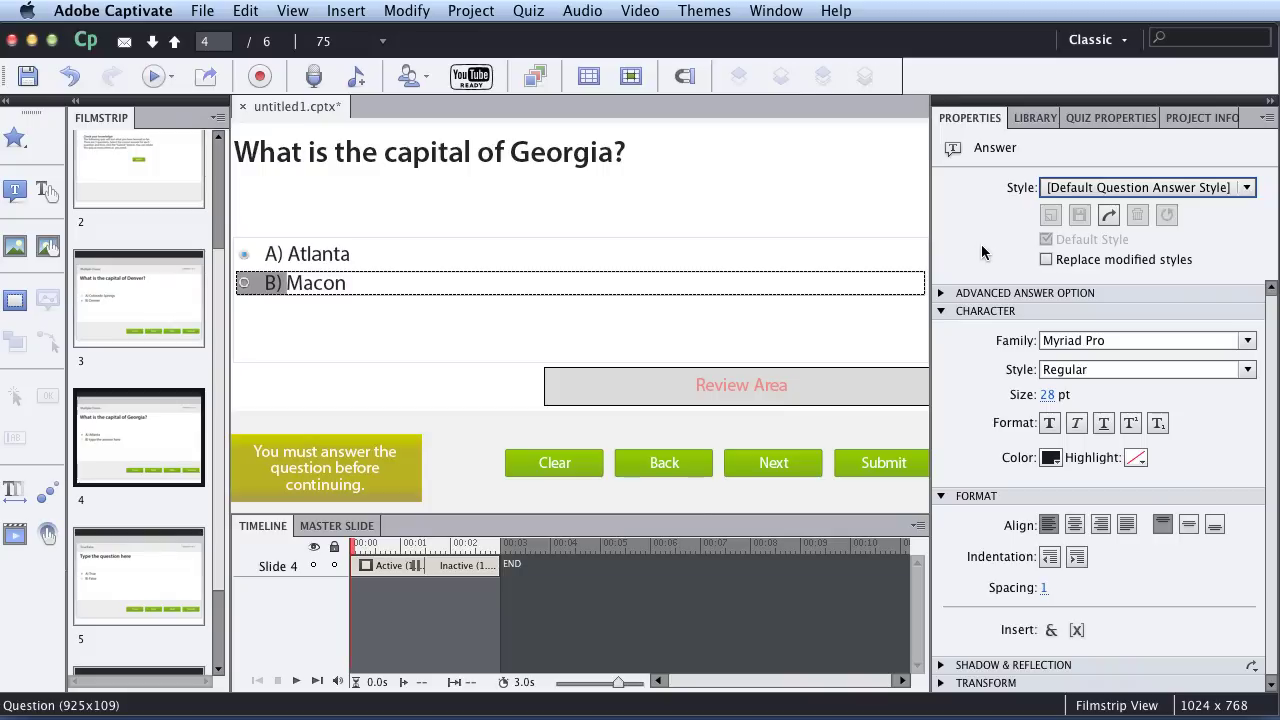
- Review the Georgia question's Quiz Properties, checking the answer count and numbering without changes
{"action": "left_click", "coordinate": [458, 218]}
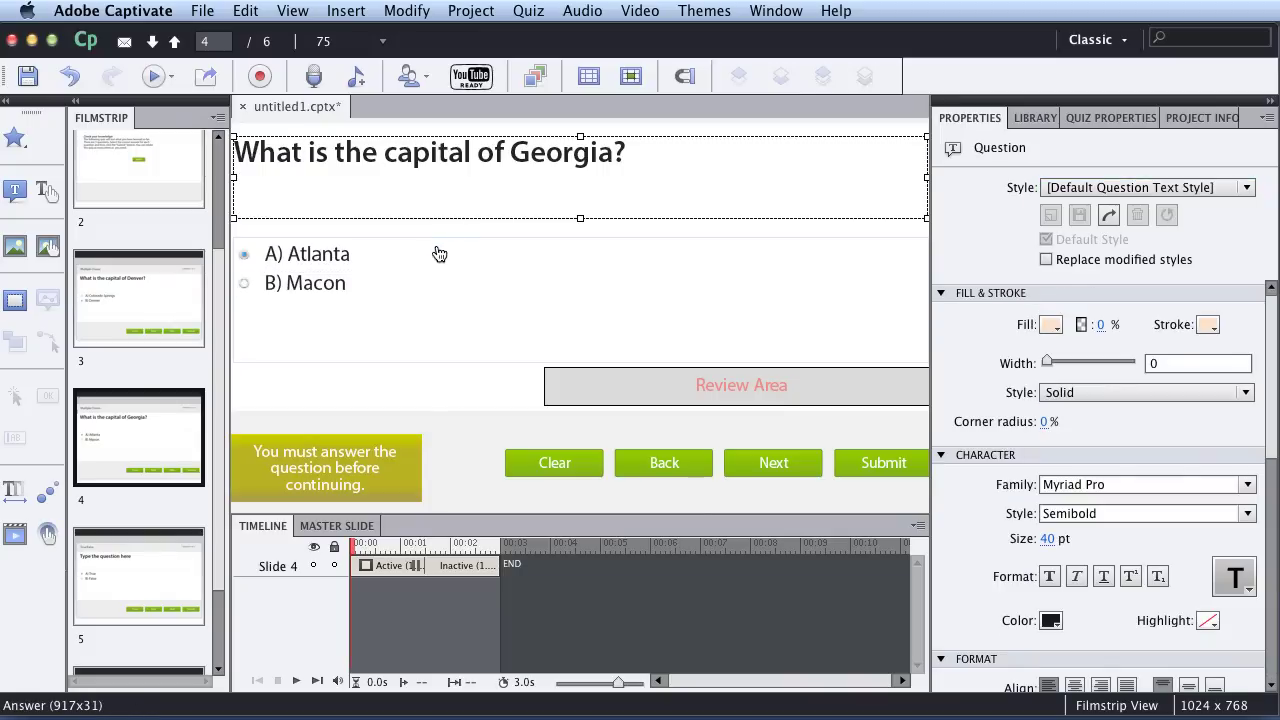
{"action": "left_click", "coordinate": [438, 255]}
{"action": "left_click", "coordinate": [410, 287]}
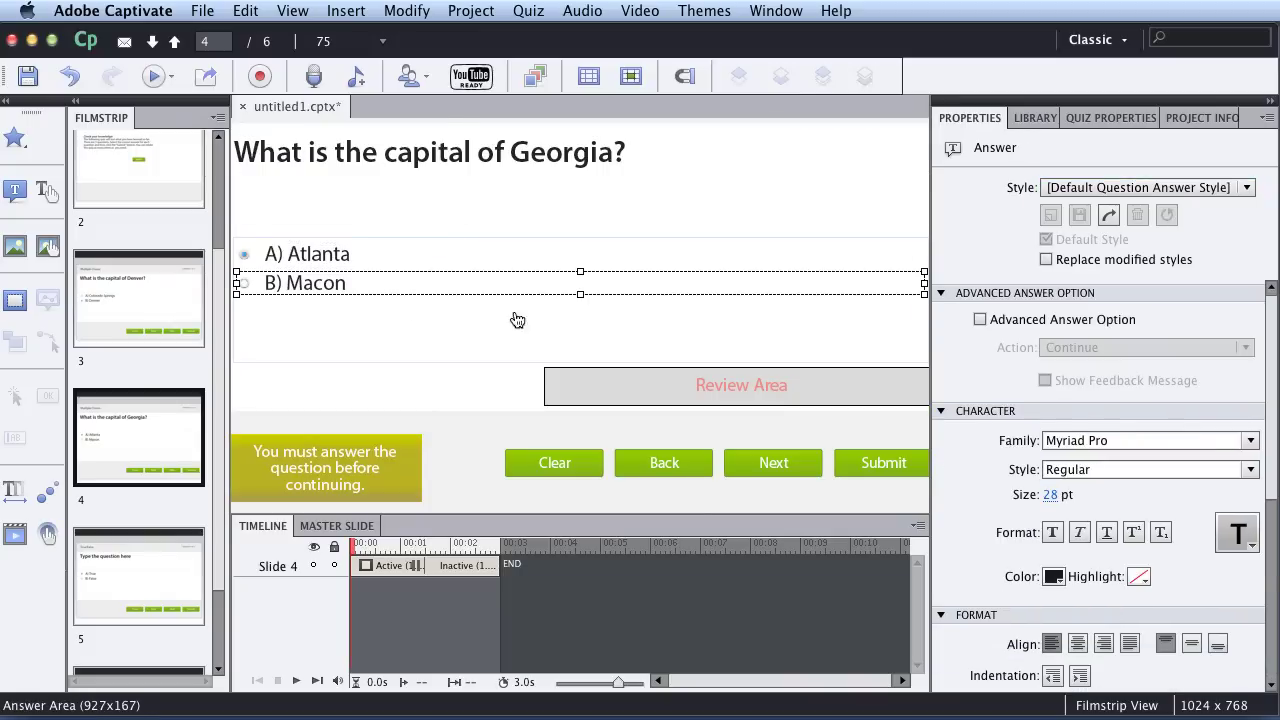
{"action": "left_click", "coordinate": [1100, 119]}
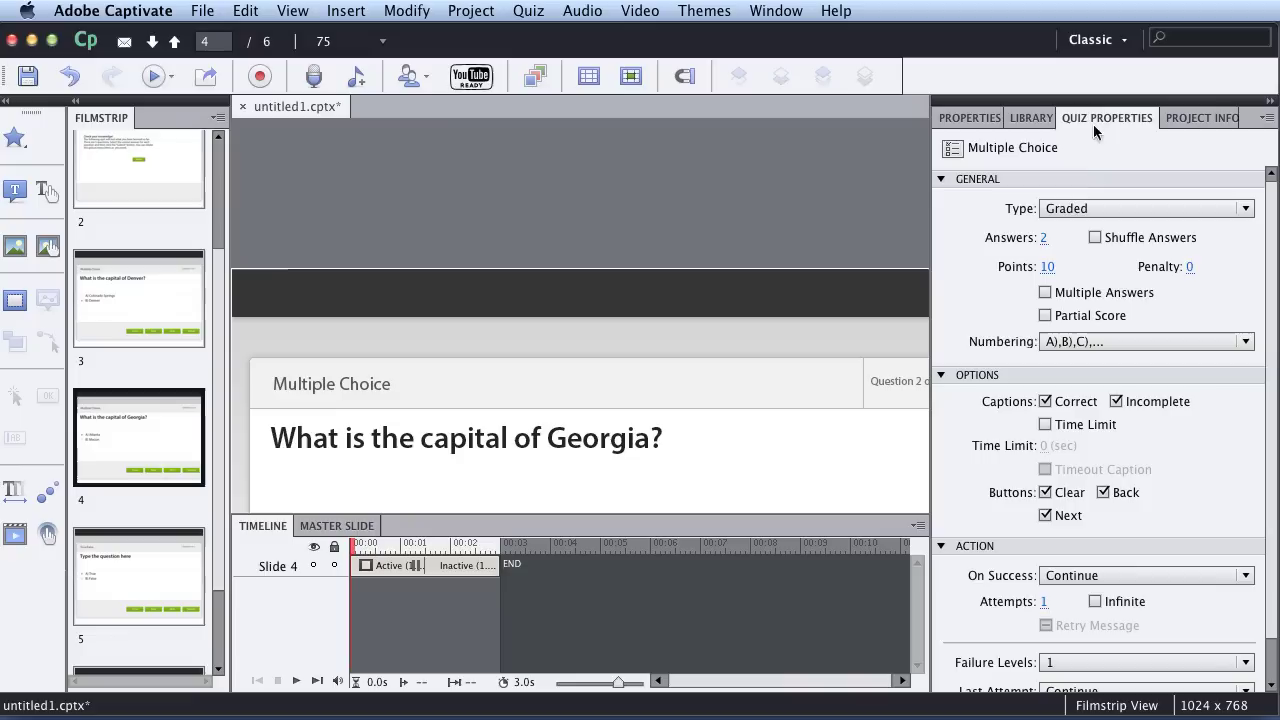
{"action": "left_click", "coordinate": [1042, 239]}
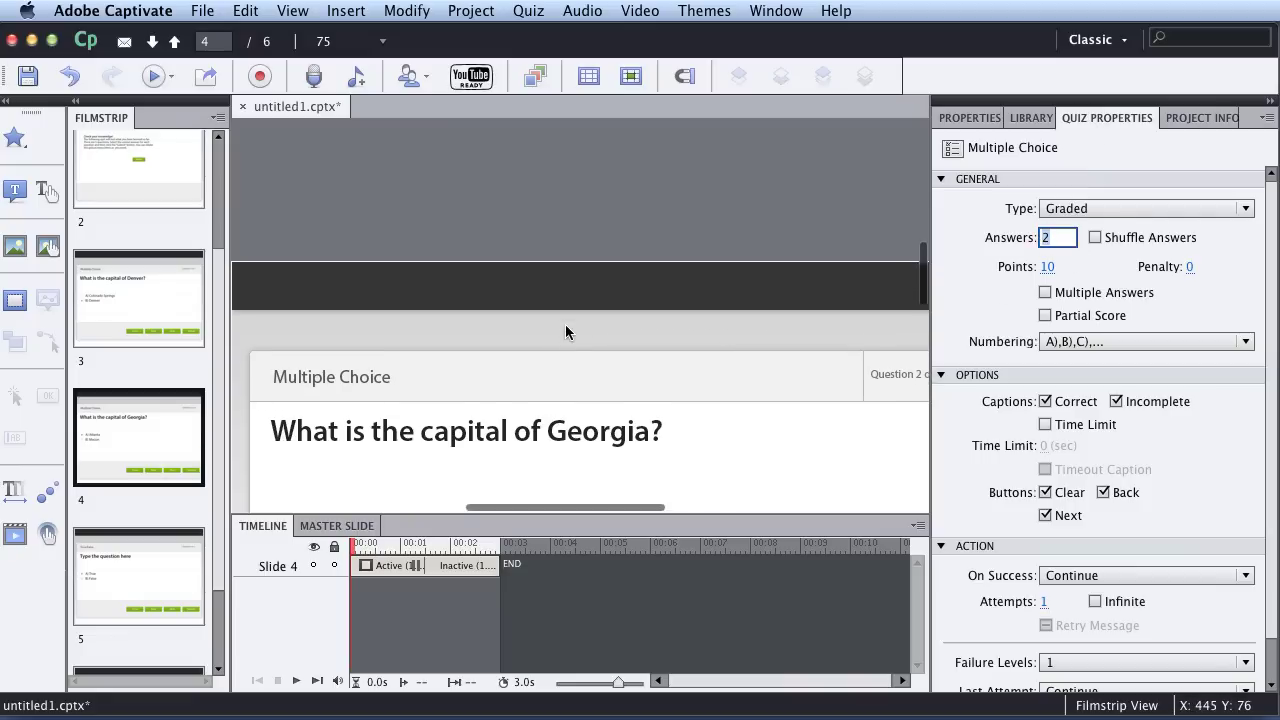
{"action": "scroll", "coordinate": [565, 324], "scroll_direction": "down", "scroll_amount": 5}
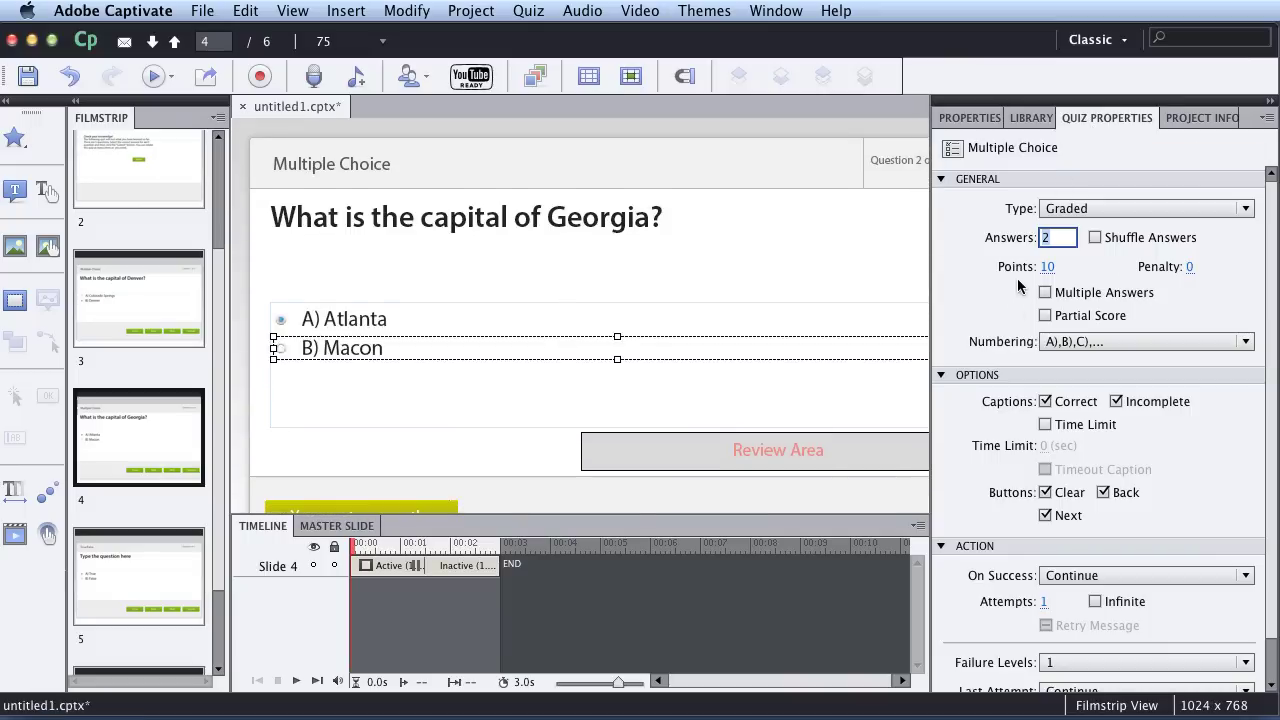
{"action": "left_click", "coordinate": [1072, 342]}
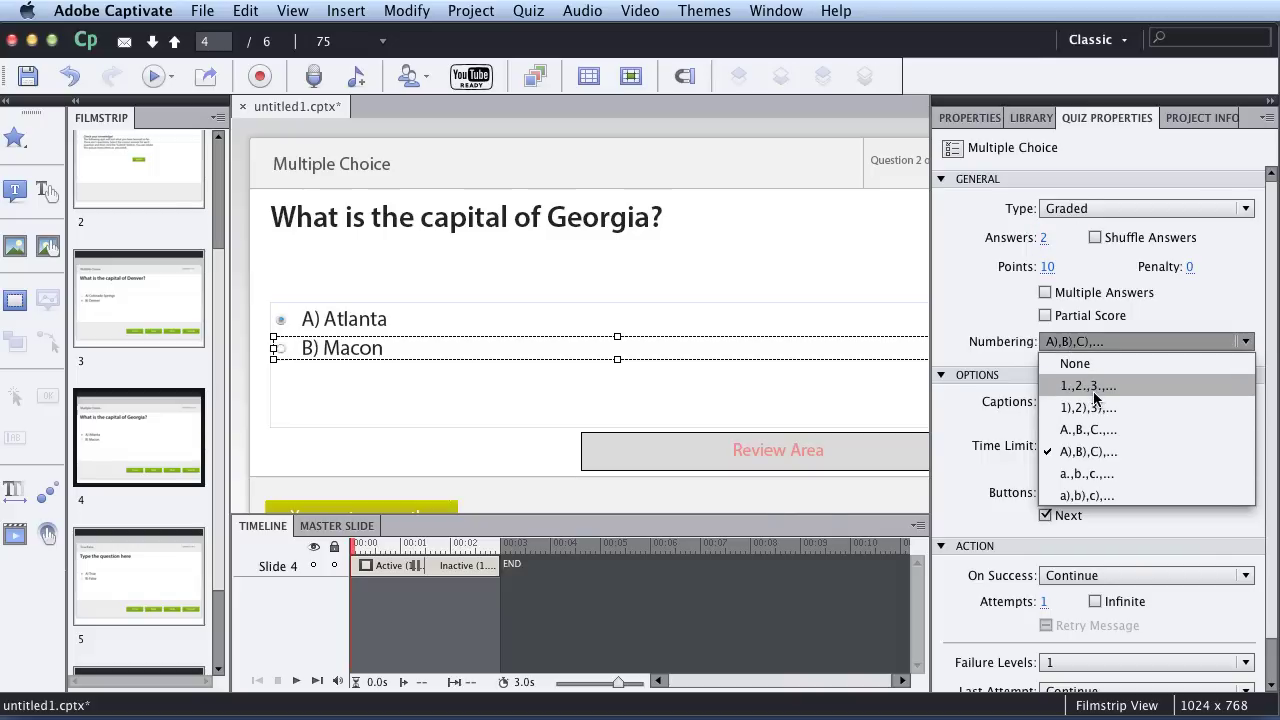
{"action": "left_click", "coordinate": [697, 294]}
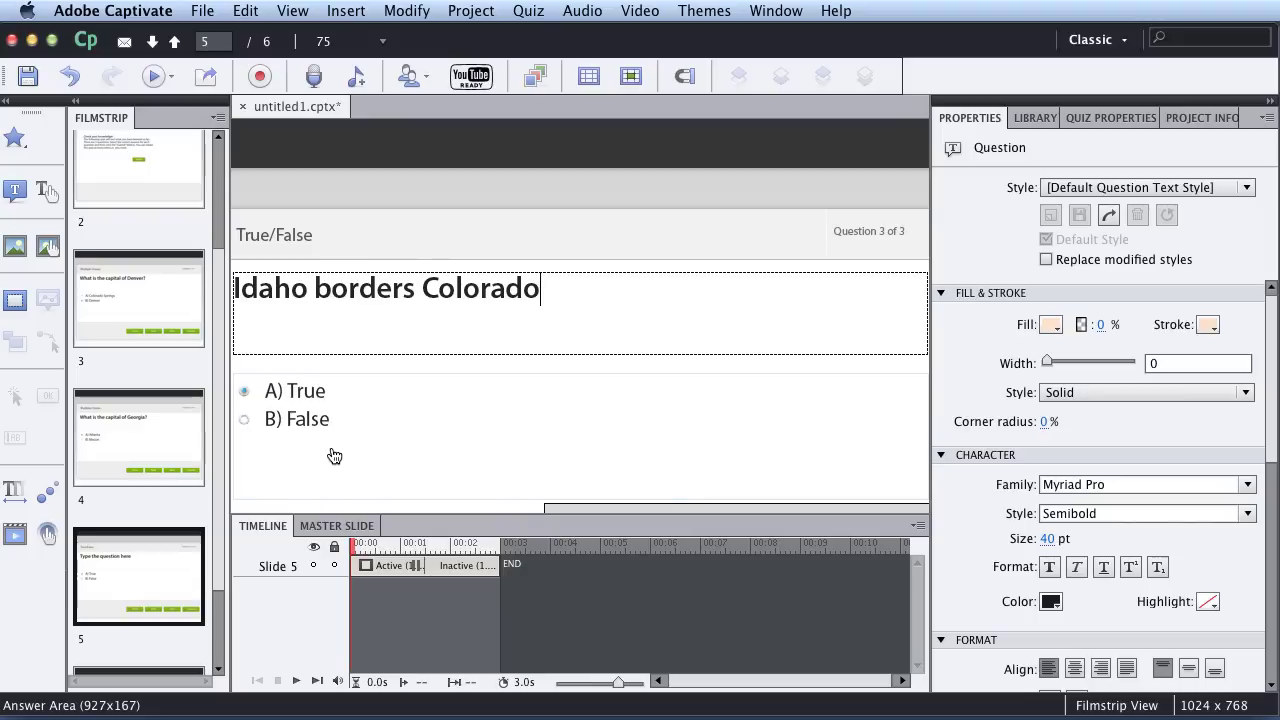
- Mark B) False as slide 5's correct answer, then go to slide 6
{"action": "scroll", "coordinate": [334, 456], "scroll_direction": "left", "scroll_amount": 3}
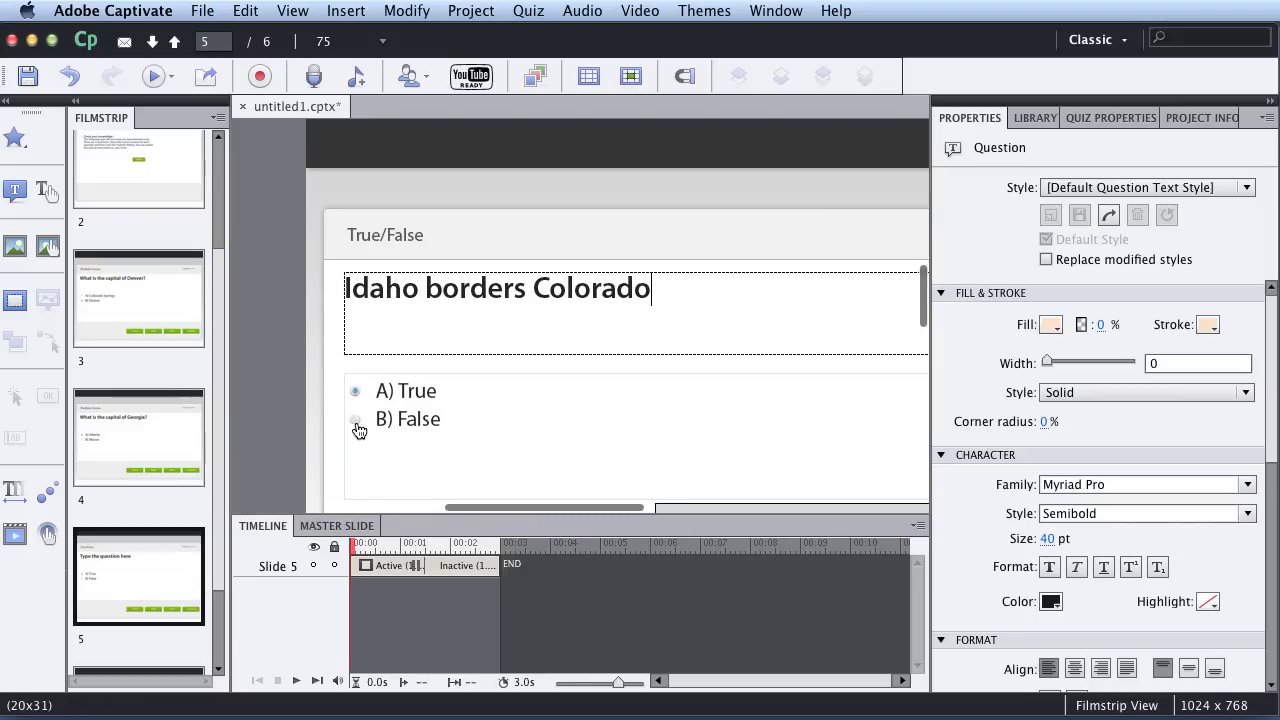
{"action": "left_click", "coordinate": [359, 430]}
{"action": "scroll", "coordinate": [412, 466], "scroll_direction": "down", "scroll_amount": 1}
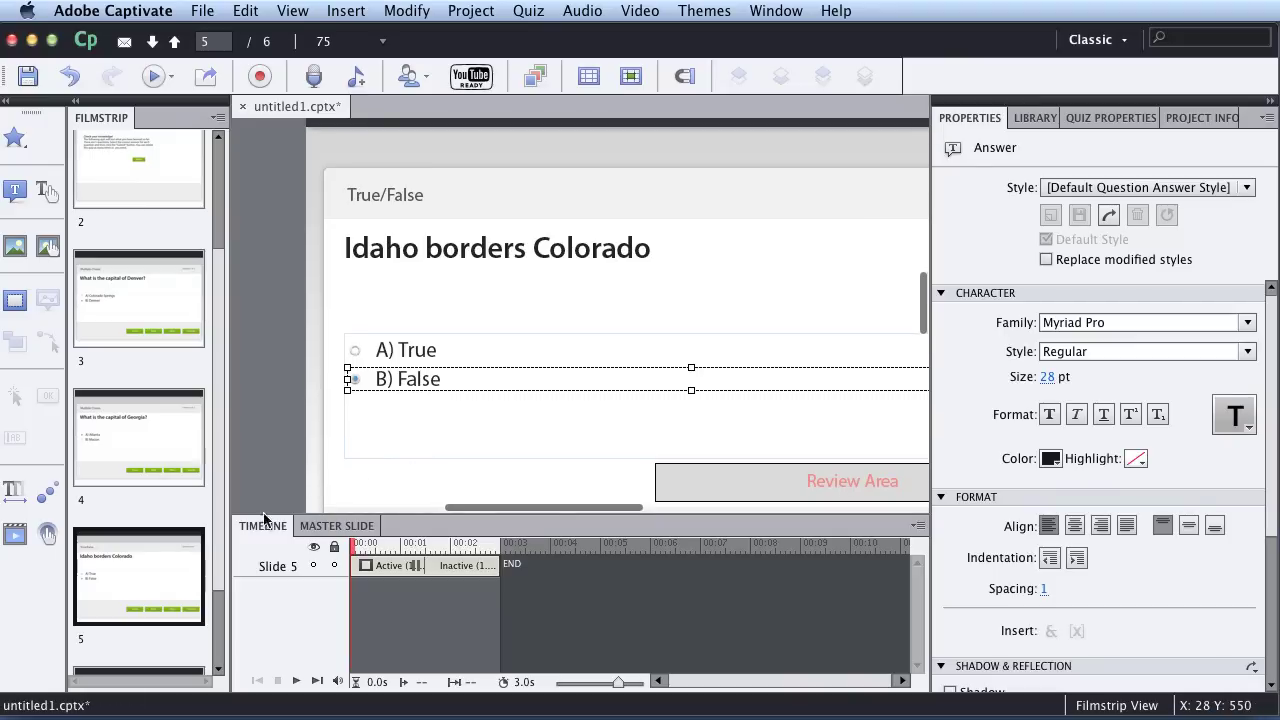
{"action": "scroll", "coordinate": [206, 537], "scroll_direction": "down", "scroll_amount": 2}
{"action": "left_click", "coordinate": [182, 567]}
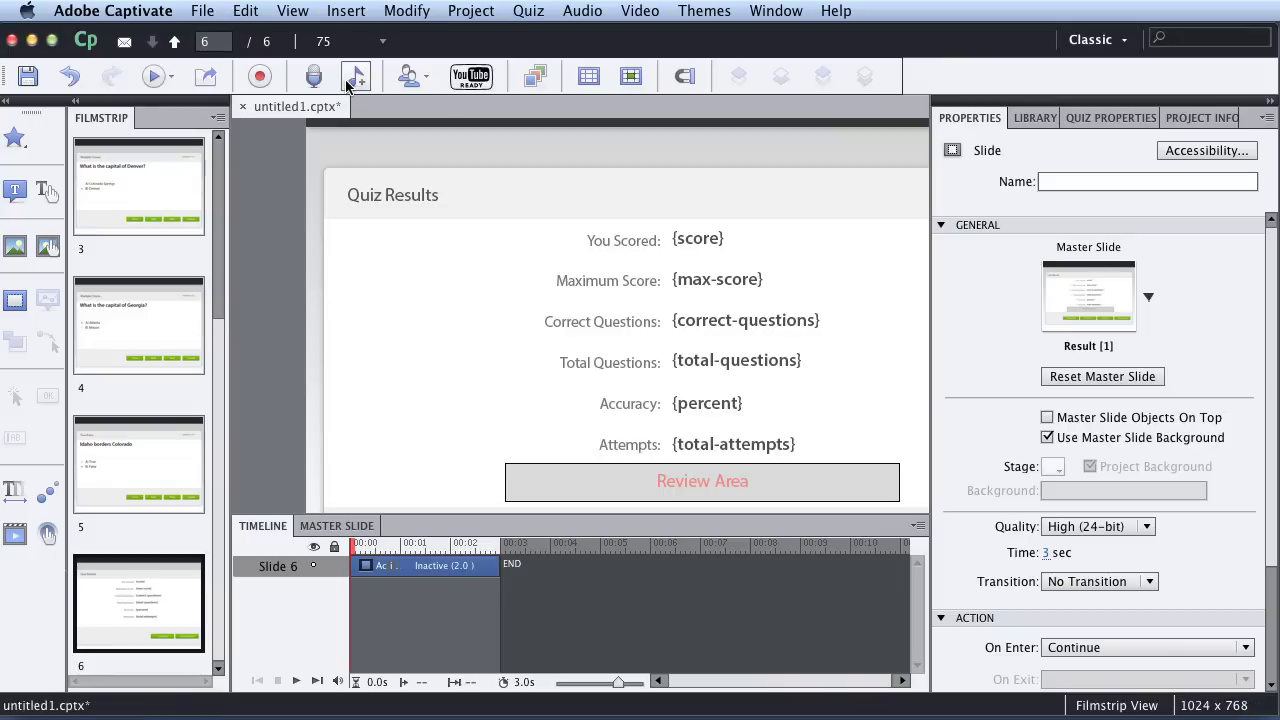
- Zoom out twice to see the whole Quiz Results slide, then bring up the Quiz menu
{"action": "left_click", "coordinate": [306, 12]}
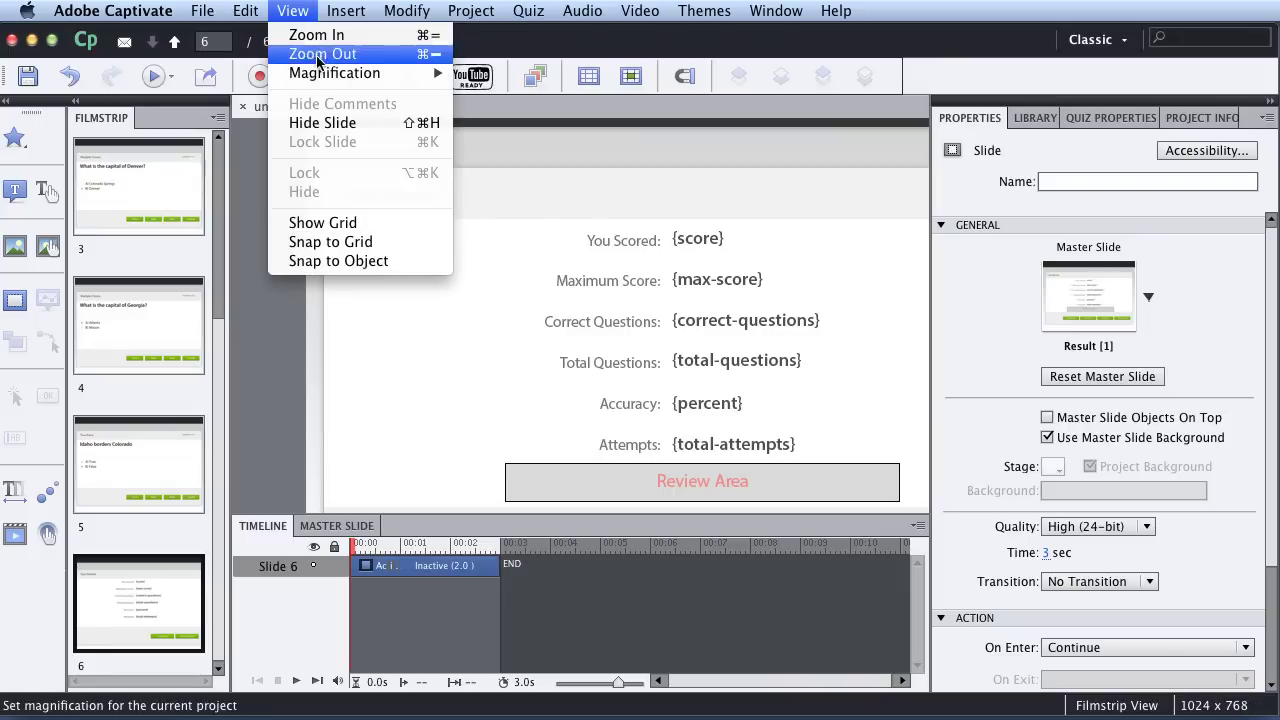
{"action": "left_click", "coordinate": [312, 54]}
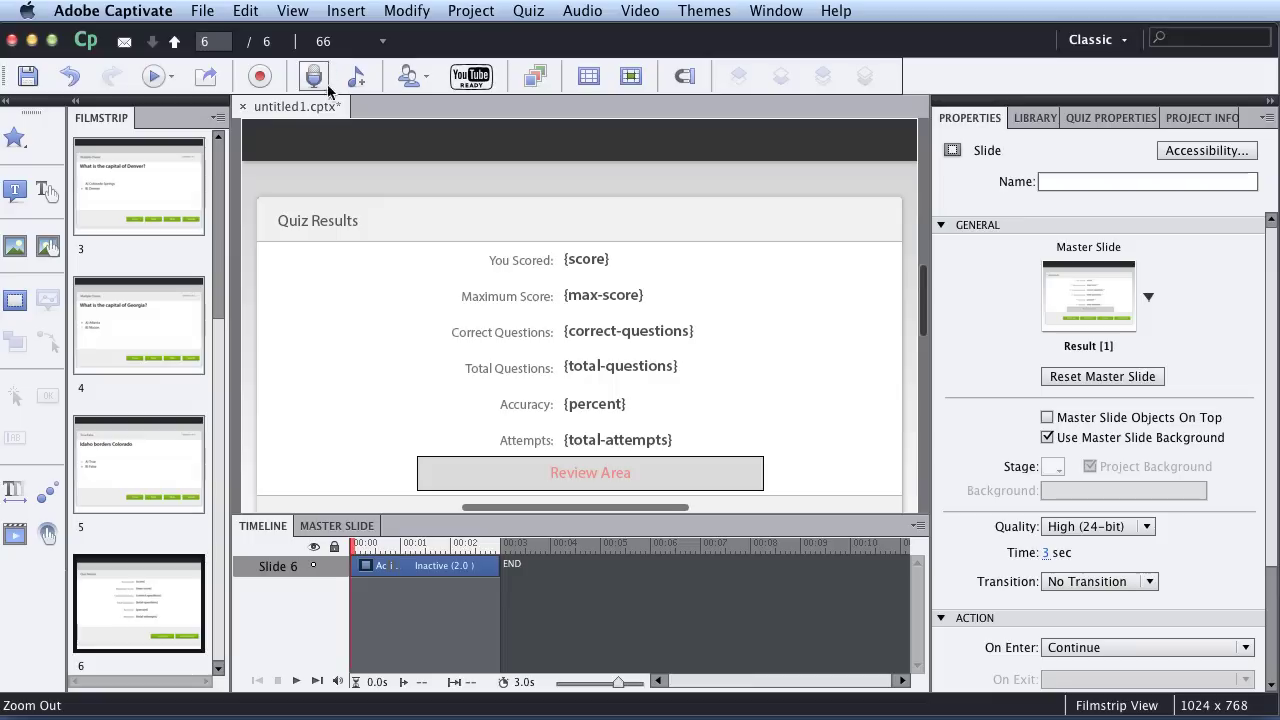
{"action": "left_click", "coordinate": [293, 11]}
{"action": "left_click", "coordinate": [316, 53]}
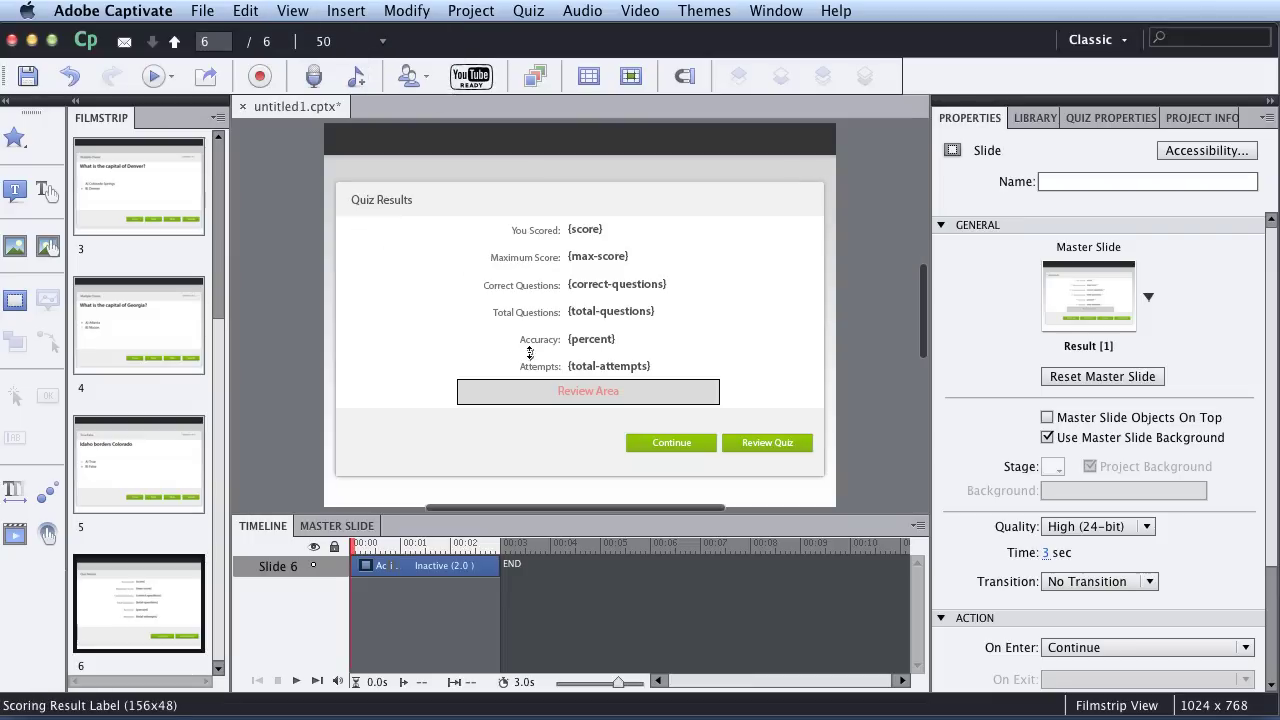
{"action": "left_click", "coordinate": [551, 280]}
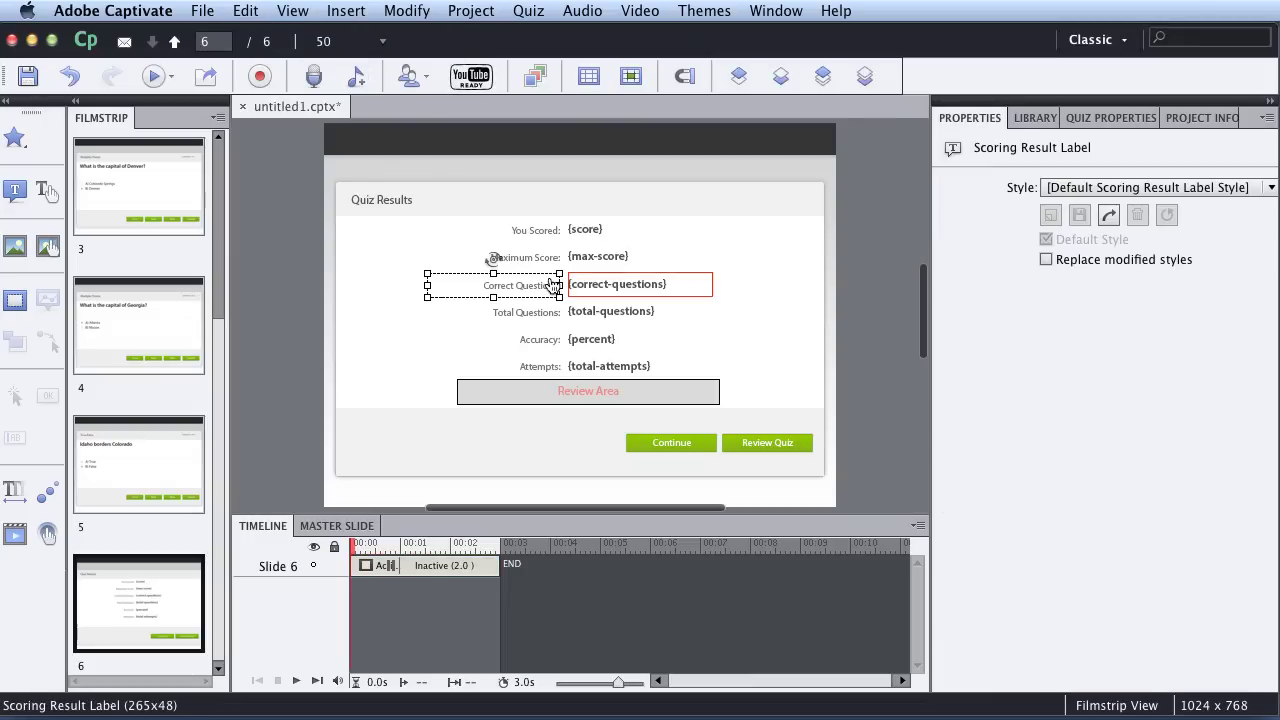
{"action": "left_click", "coordinate": [432, 248]}
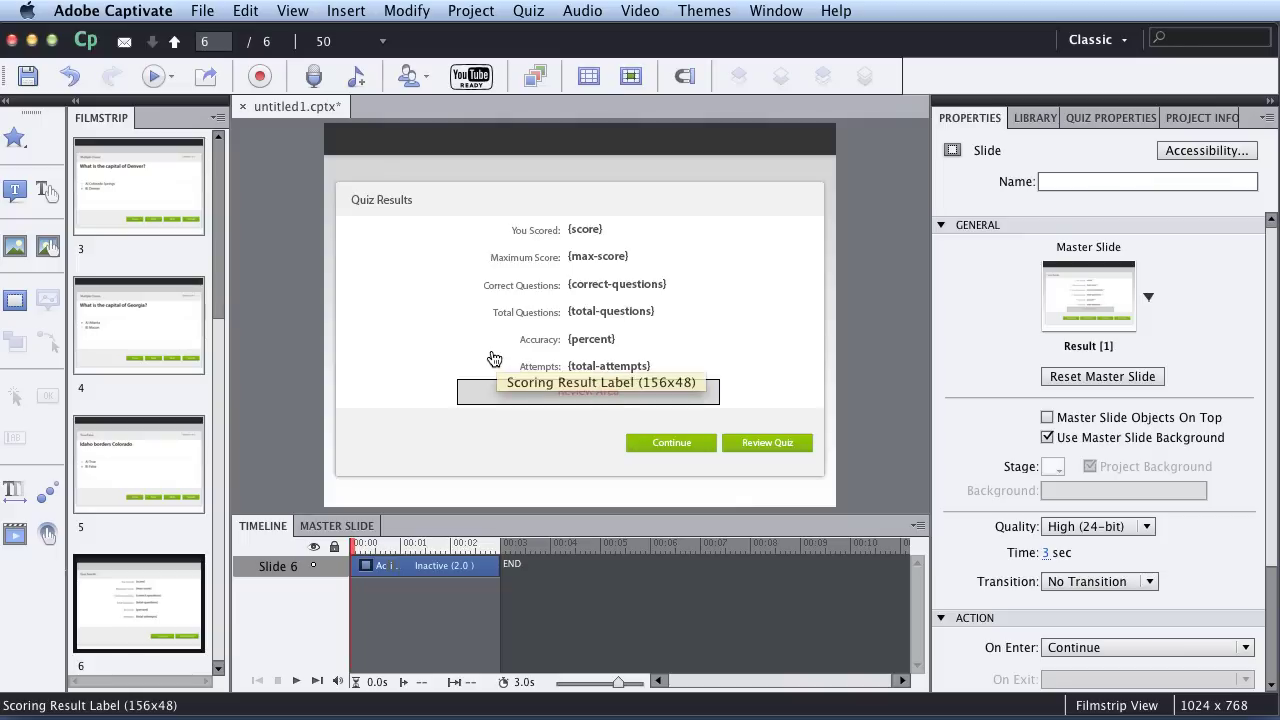
{"action": "left_click", "coordinate": [543, 15]}
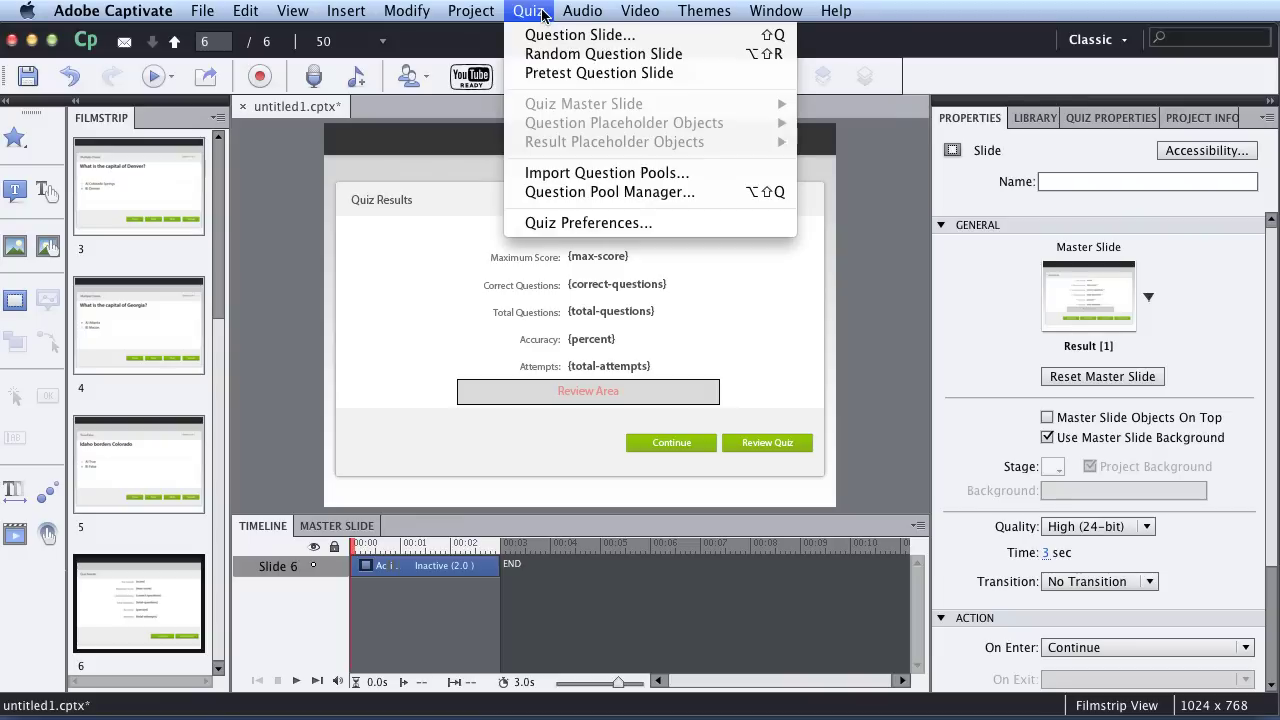
- In Quiz Preferences, turn on answer shuffling for all question types and Submit All
{"action": "left_click", "coordinate": [587, 224]}
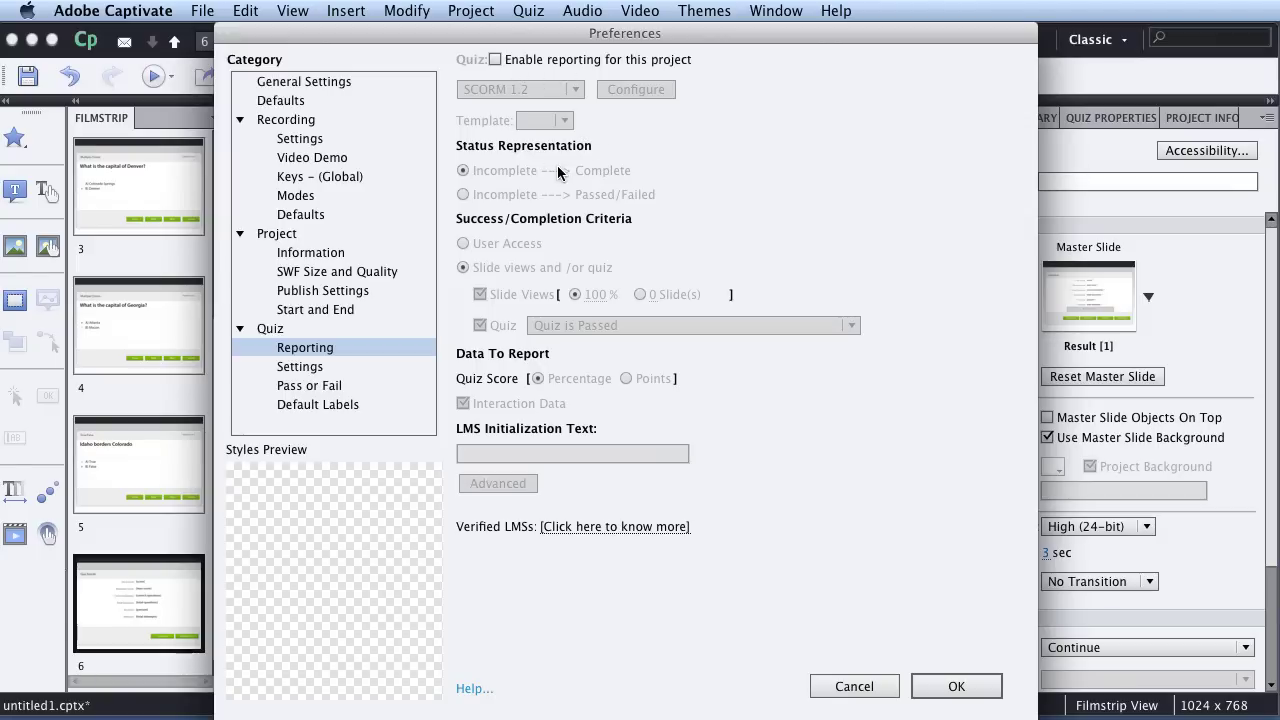
{"action": "left_click", "coordinate": [313, 370]}
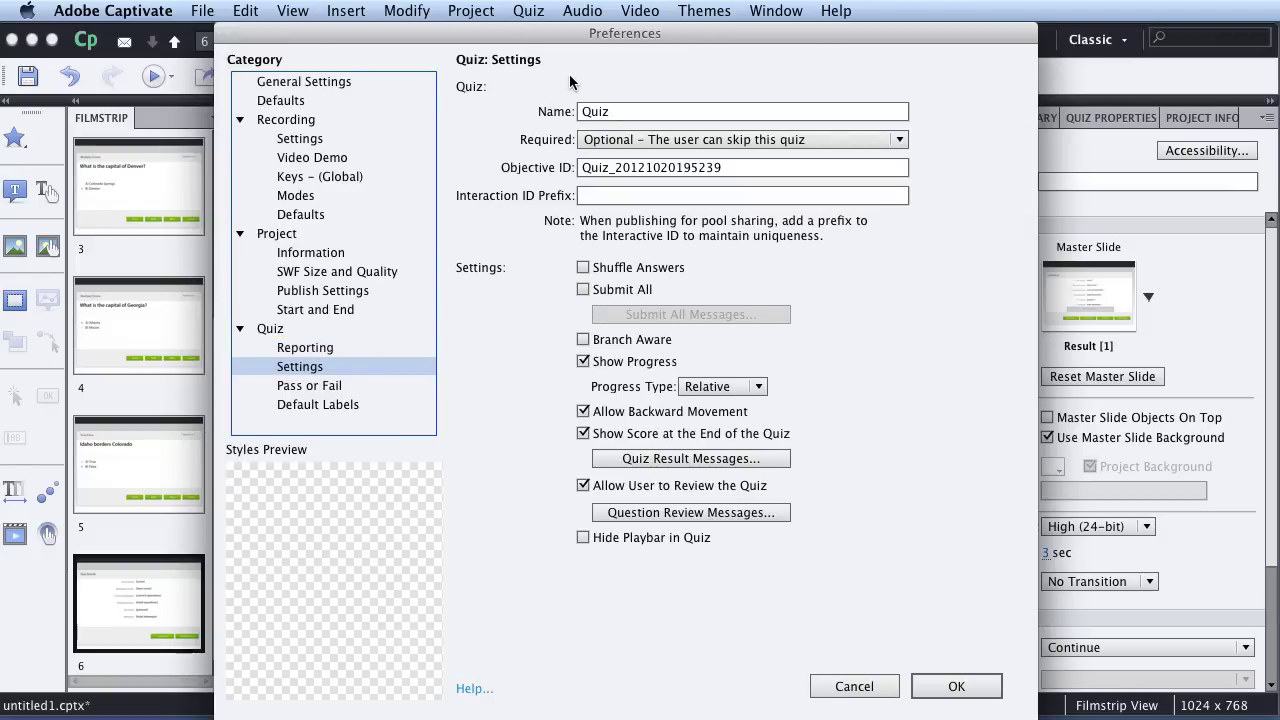
{"action": "left_click", "coordinate": [582, 268]}
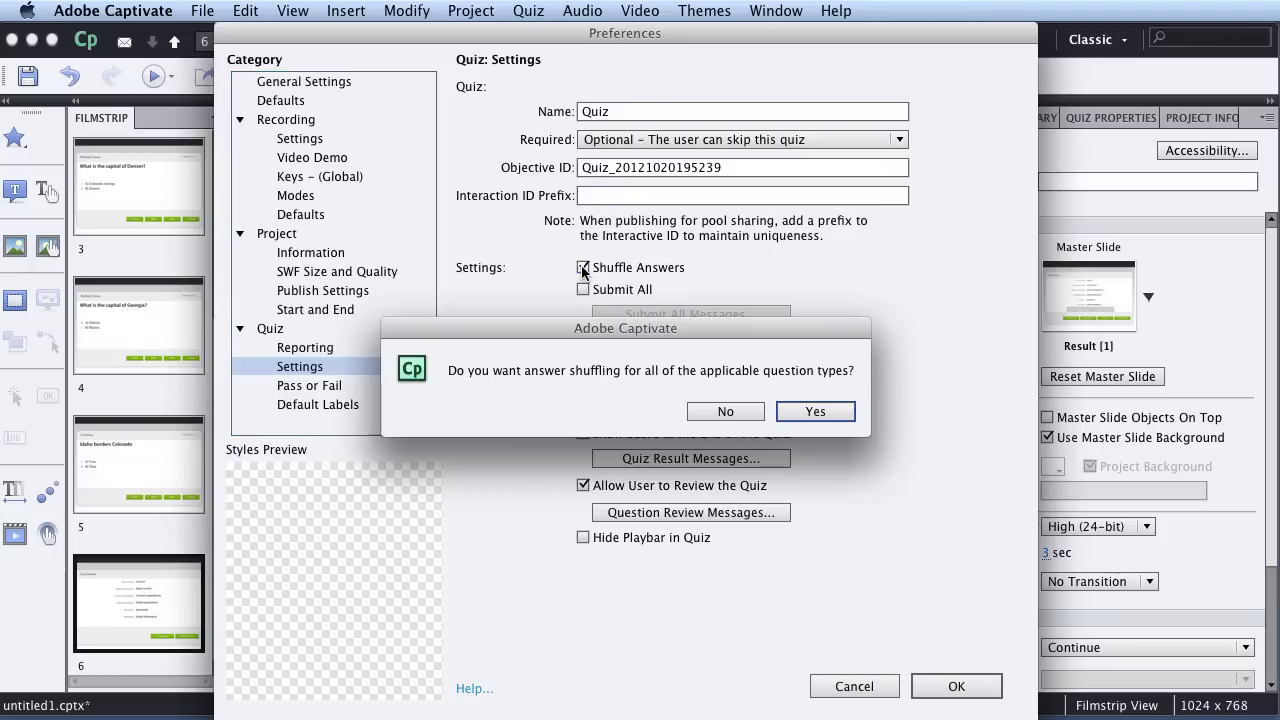
{"action": "left_click", "coordinate": [810, 414]}
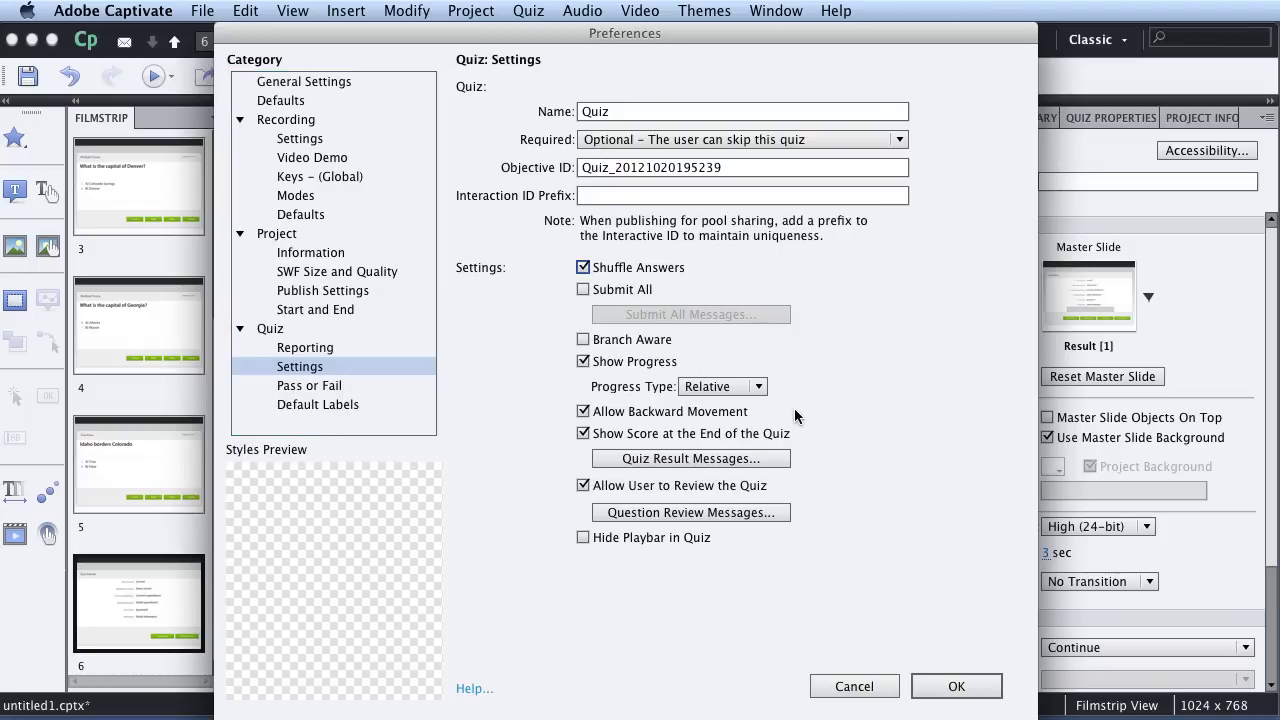
{"action": "left_click", "coordinate": [583, 291]}
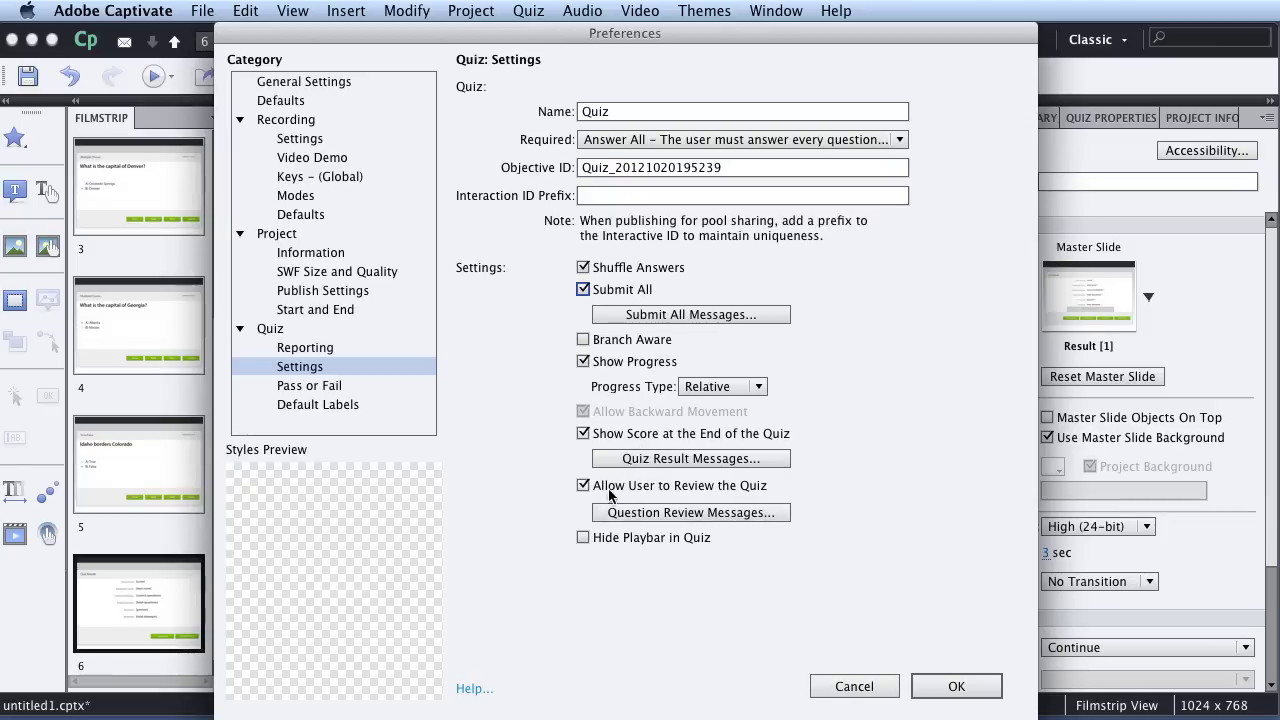
- Accept the Quiz Result Messages unchanged and apply the quiz preferences
{"action": "left_click", "coordinate": [683, 463]}
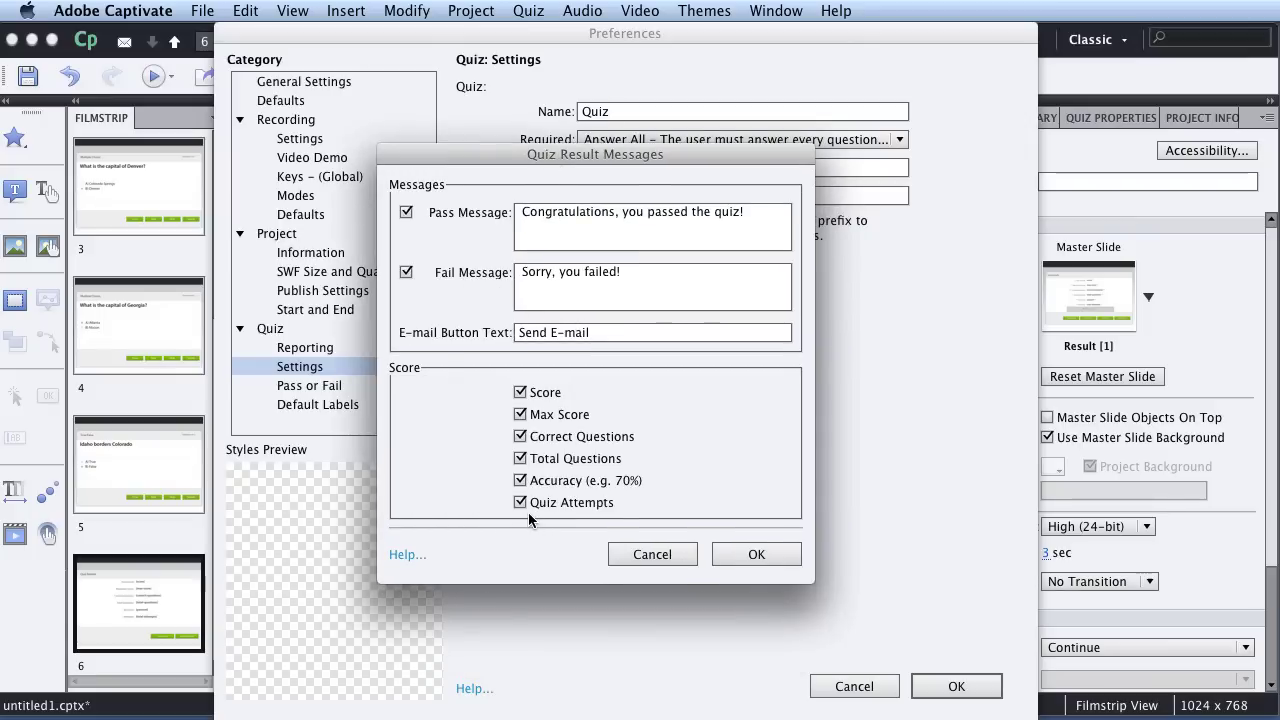
{"action": "left_click", "coordinate": [756, 554]}
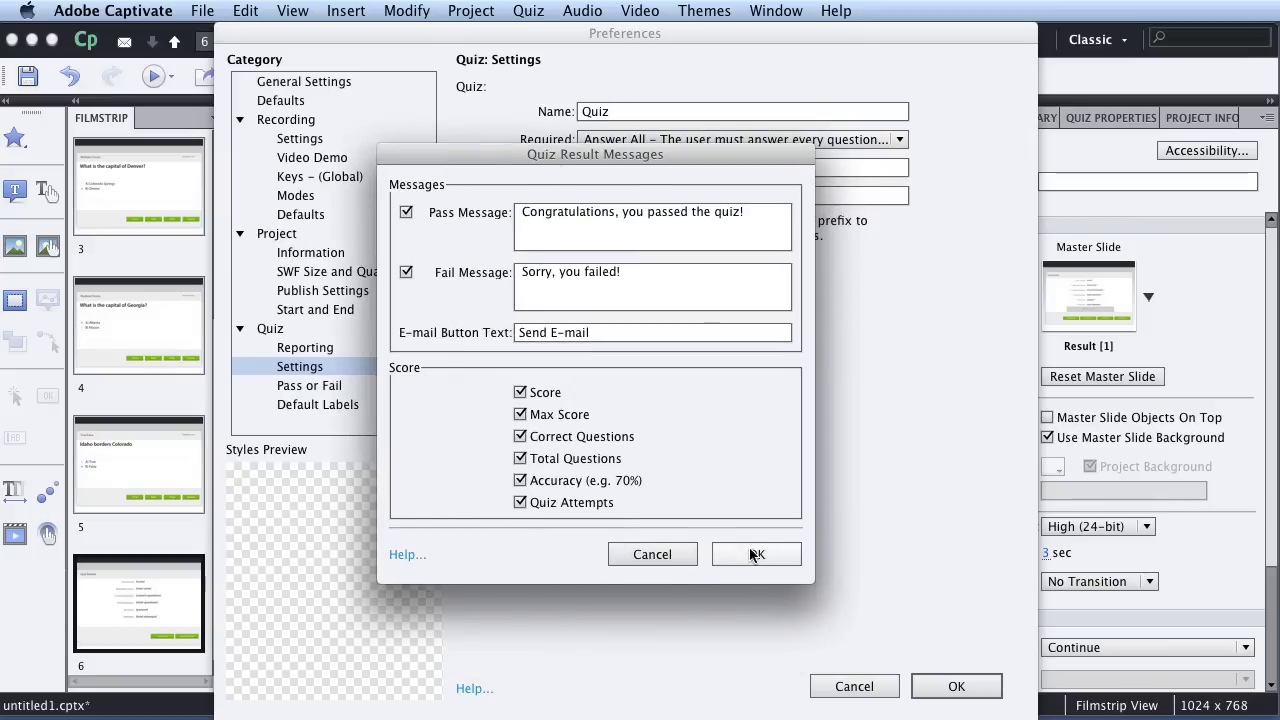
{"action": "left_click", "coordinate": [950, 684]}
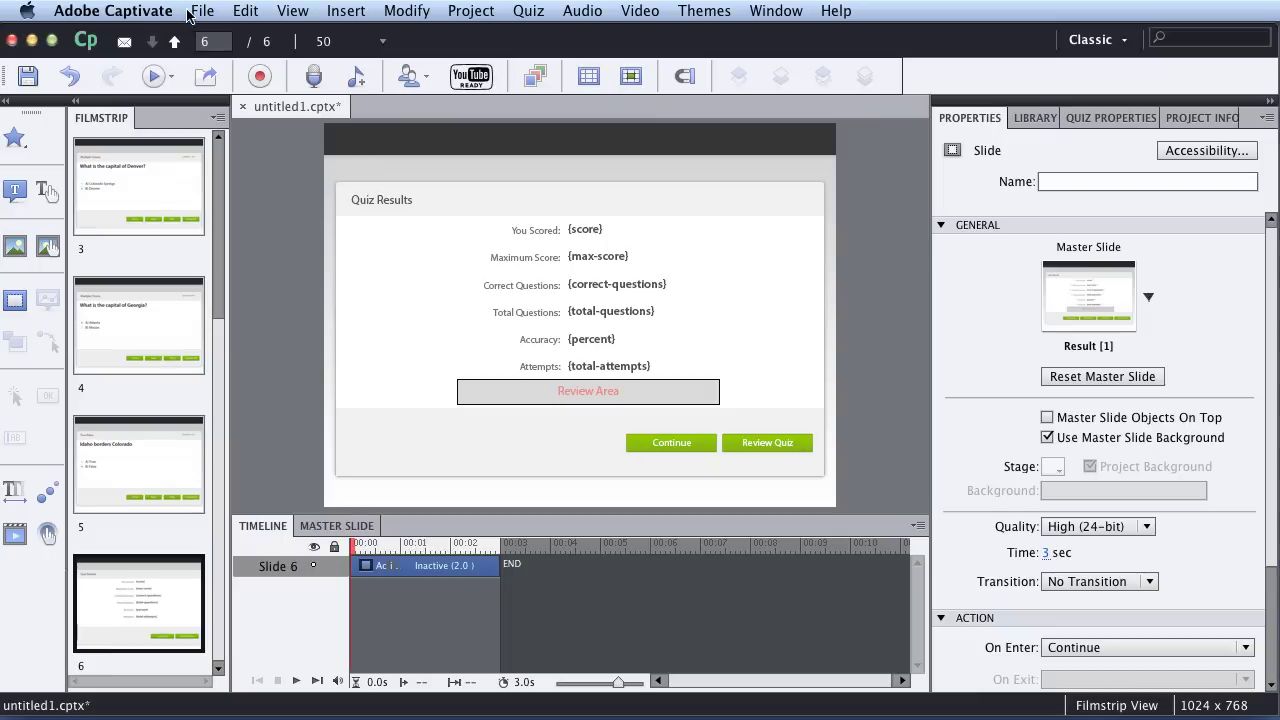
- Save the untitled project as my_quiz in the My Adobe Captivate Projects folder
{"action": "left_click", "coordinate": [201, 12]}
{"action": "left_click", "coordinate": [217, 198]}
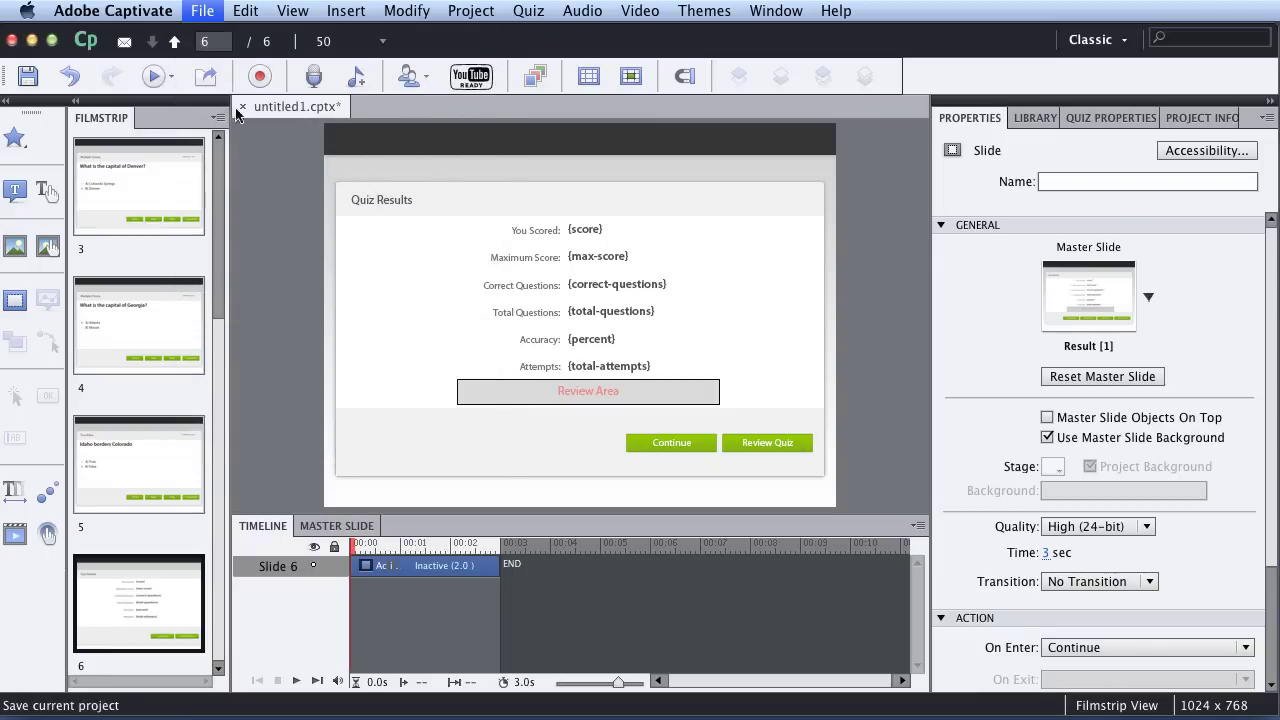
{"action": "left_click", "coordinate": [203, 12]}
{"action": "left_click", "coordinate": [203, 12]}
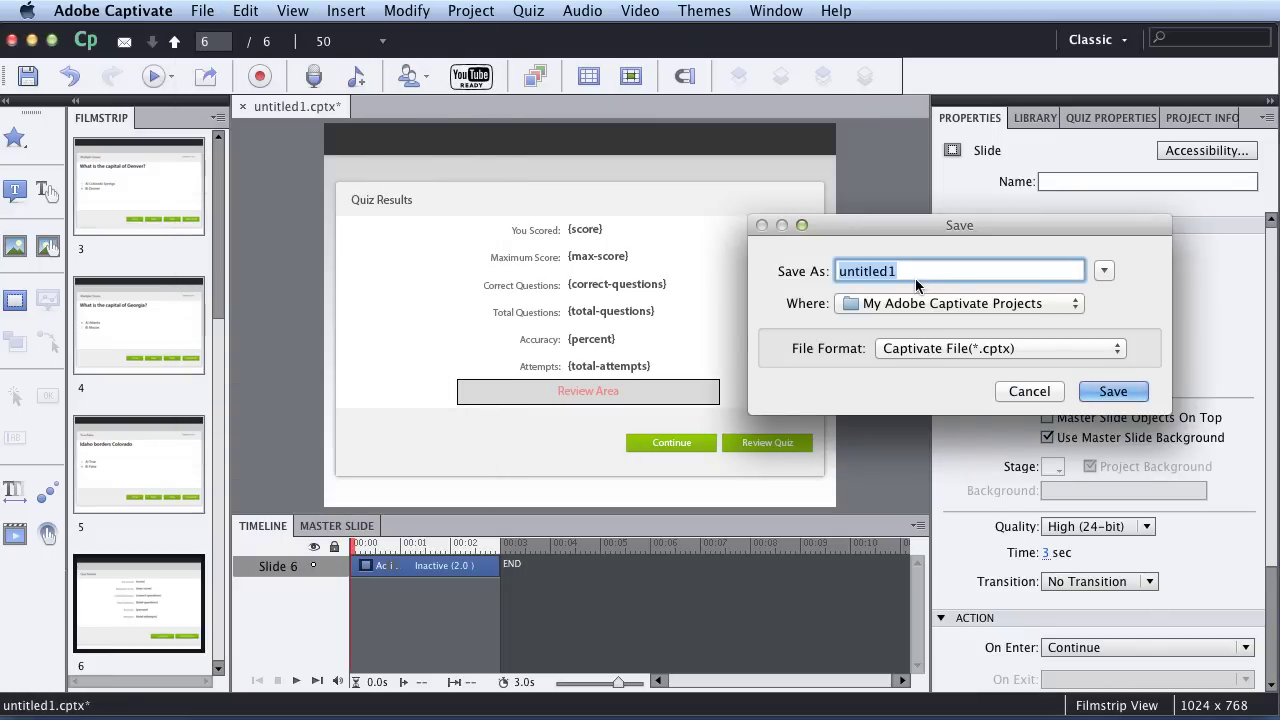
{"action": "type", "text": "my_quiz"}
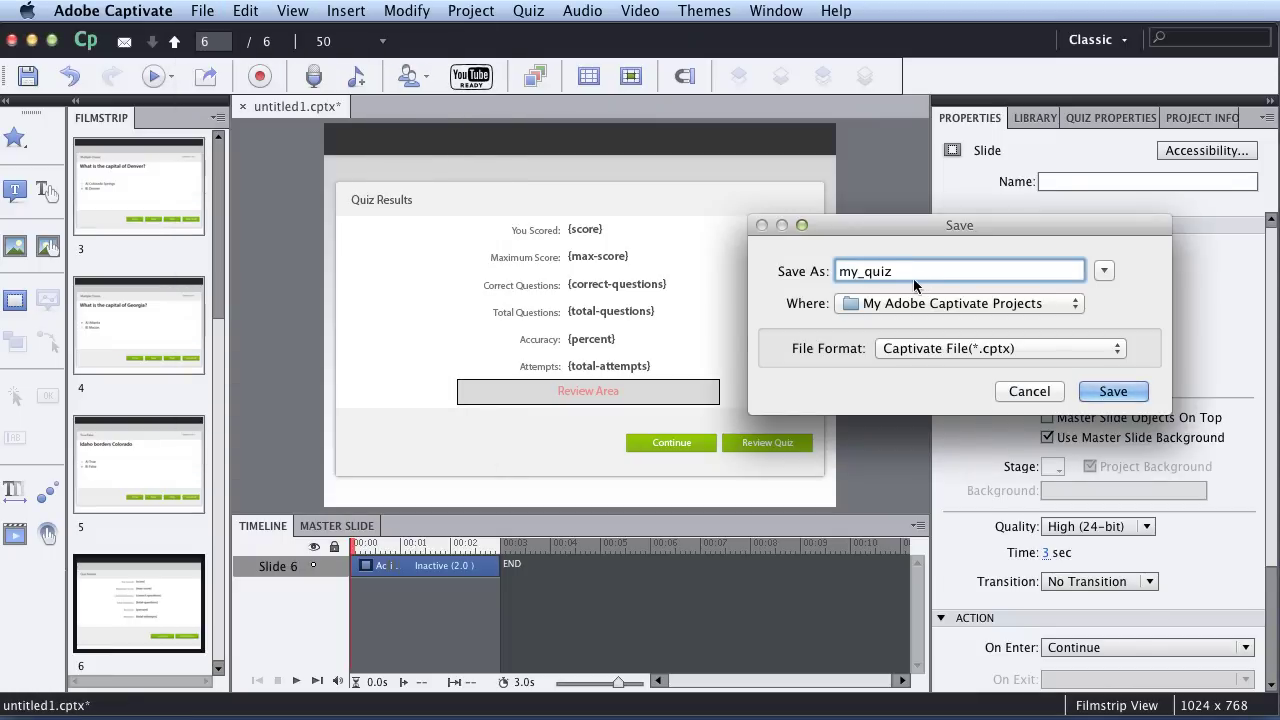
{"action": "left_click", "coordinate": [1114, 392]}
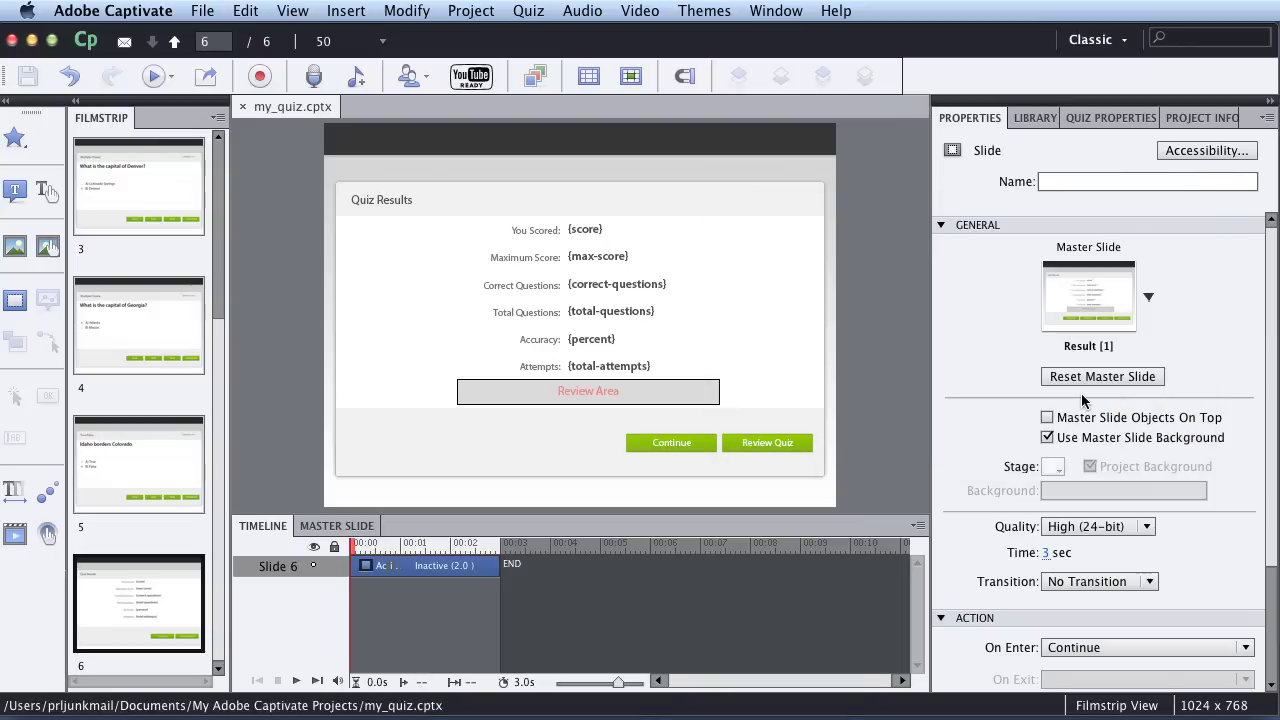
- Delete the empty title slide from the filmstrip
{"action": "left_click", "coordinate": [133, 206]}
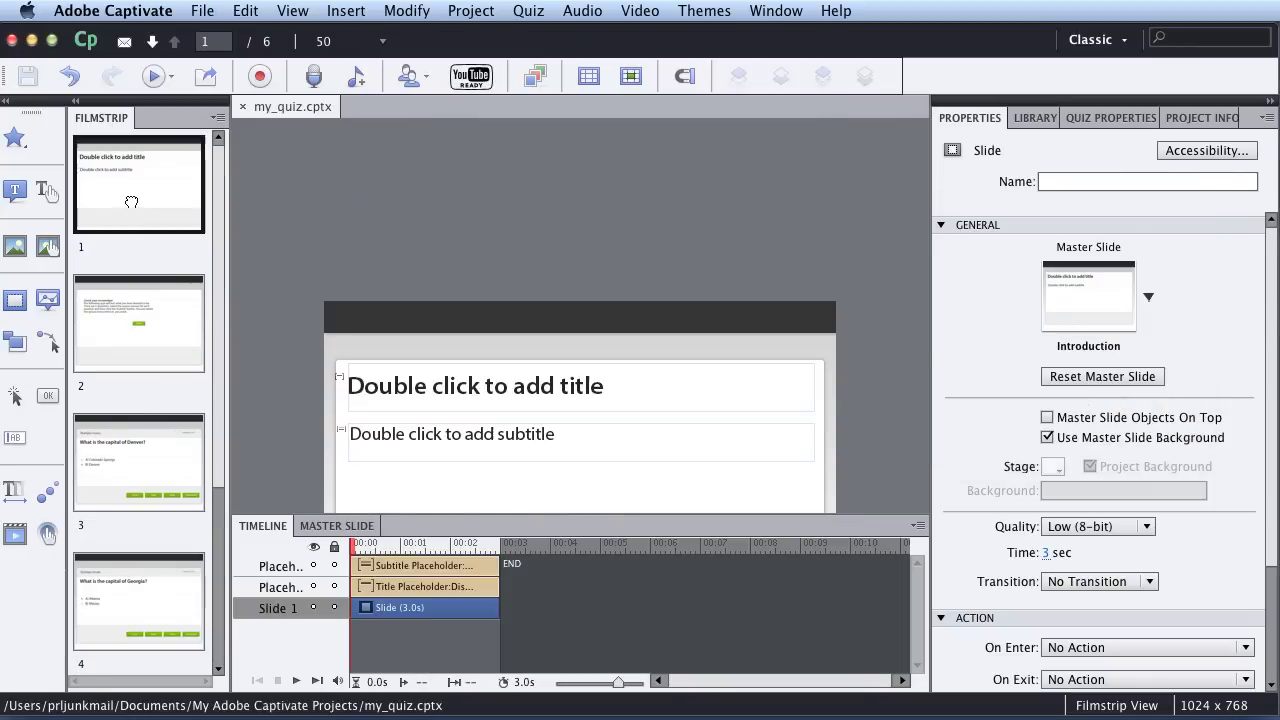
{"action": "right_click", "coordinate": [145, 201]}
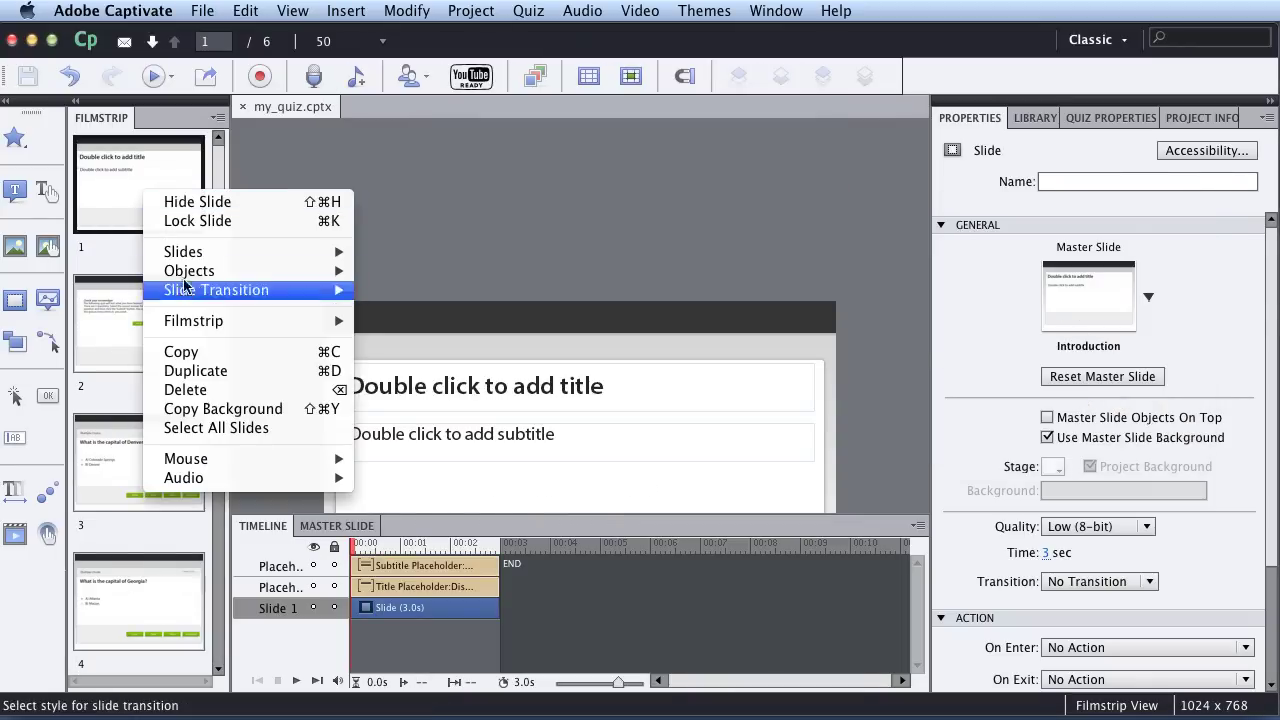
{"action": "left_click", "coordinate": [206, 389]}
{"action": "left_click", "coordinate": [766, 409]}
- Enlarge the intro slide's button to read Begin Quiz and move it left under the text
{"action": "left_click", "coordinate": [580, 314]}
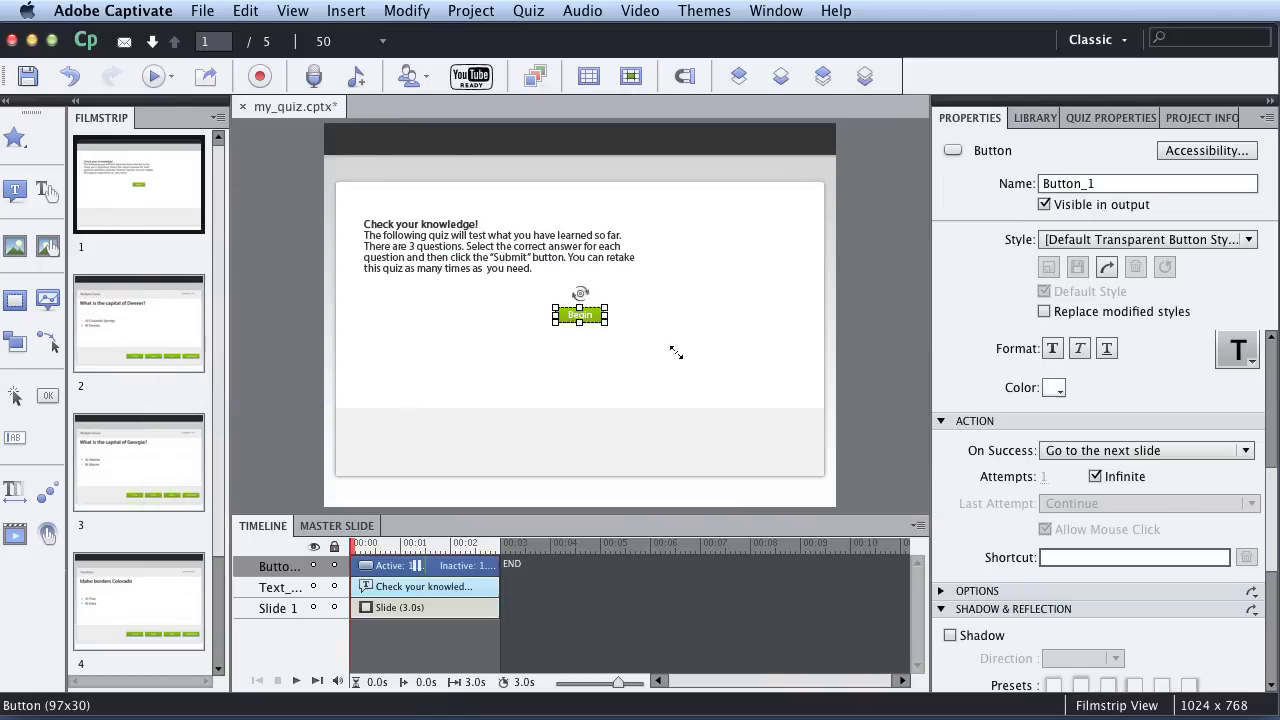
{"action": "left_click_drag", "start_coordinate": [604, 322], "coordinate": [690, 357]}
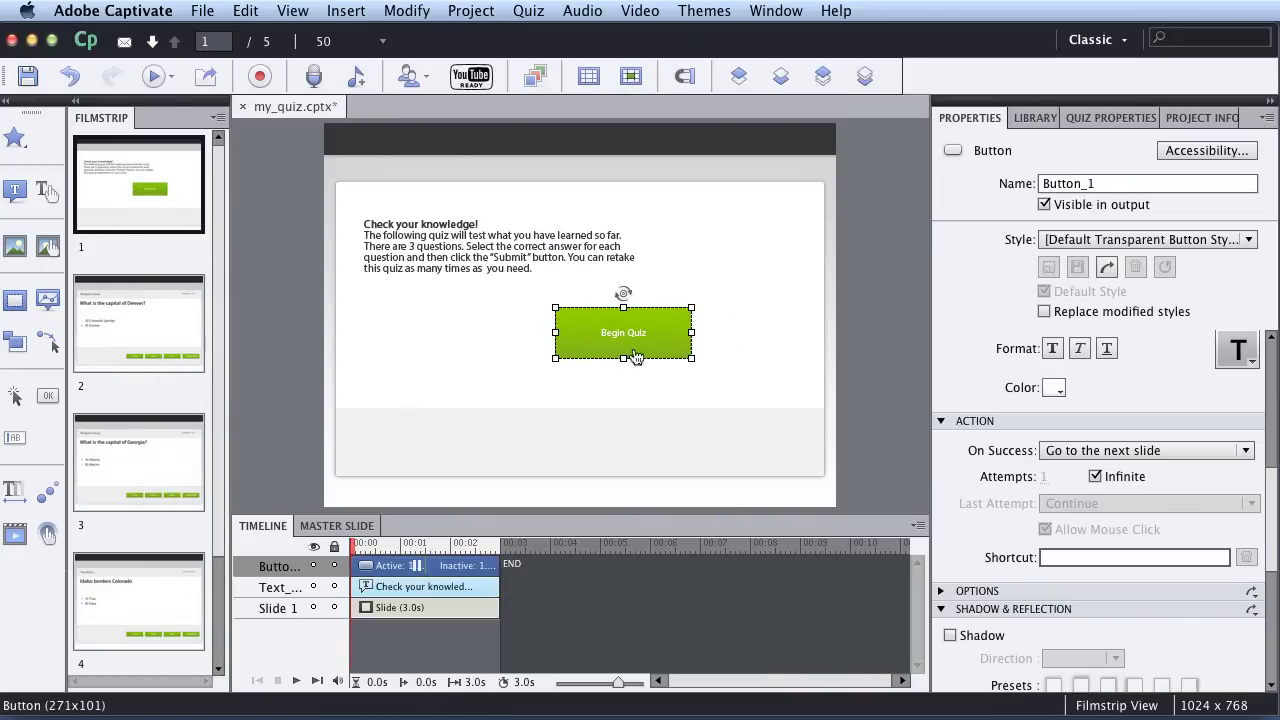
{"action": "left_click_drag", "start_coordinate": [590, 344], "coordinate": [494, 348]}
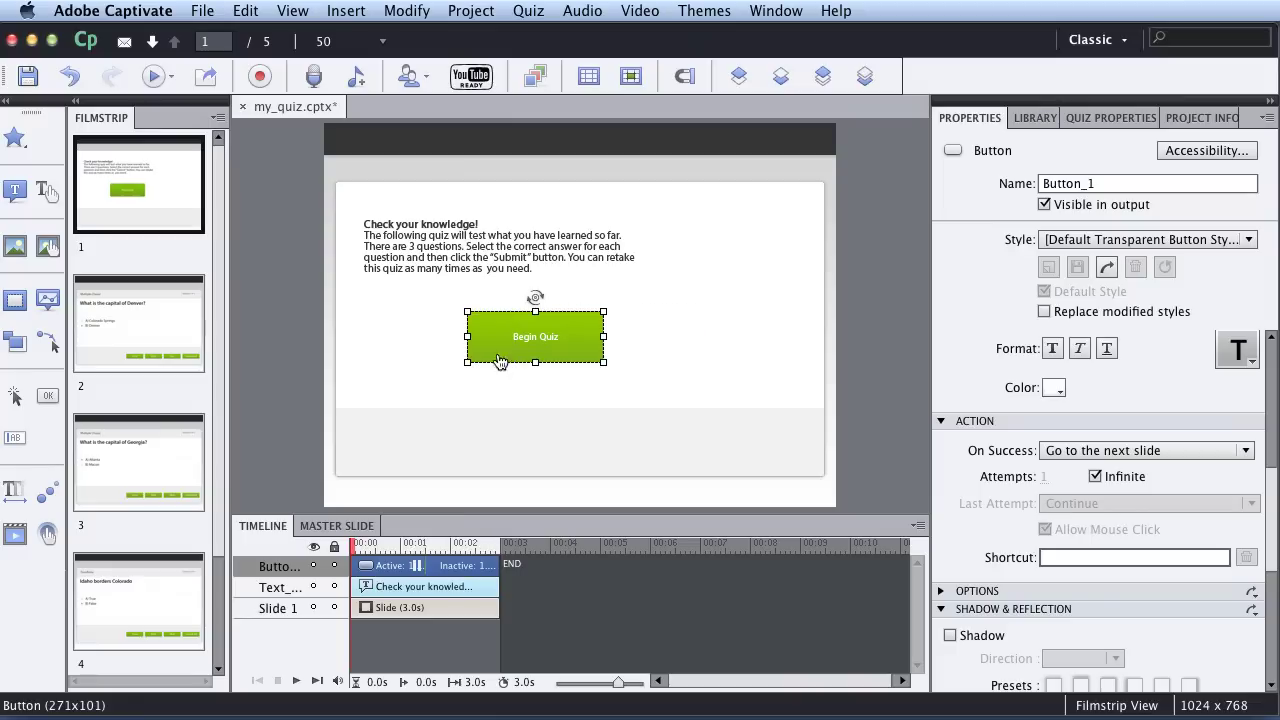
{"action": "left_click", "coordinate": [488, 392]}
- Apply the Blank theme to all slides, then go to the first question slide
{"action": "left_click", "coordinate": [704, 10]}
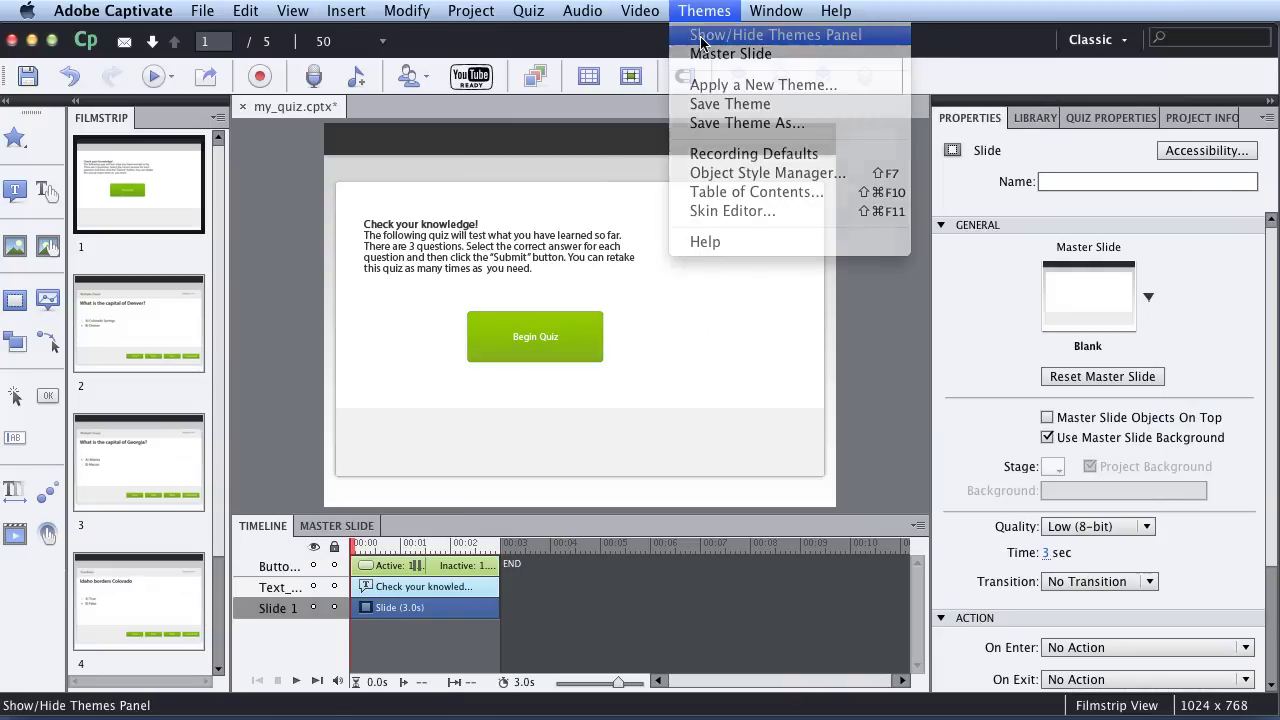
{"action": "left_click", "coordinate": [705, 34]}
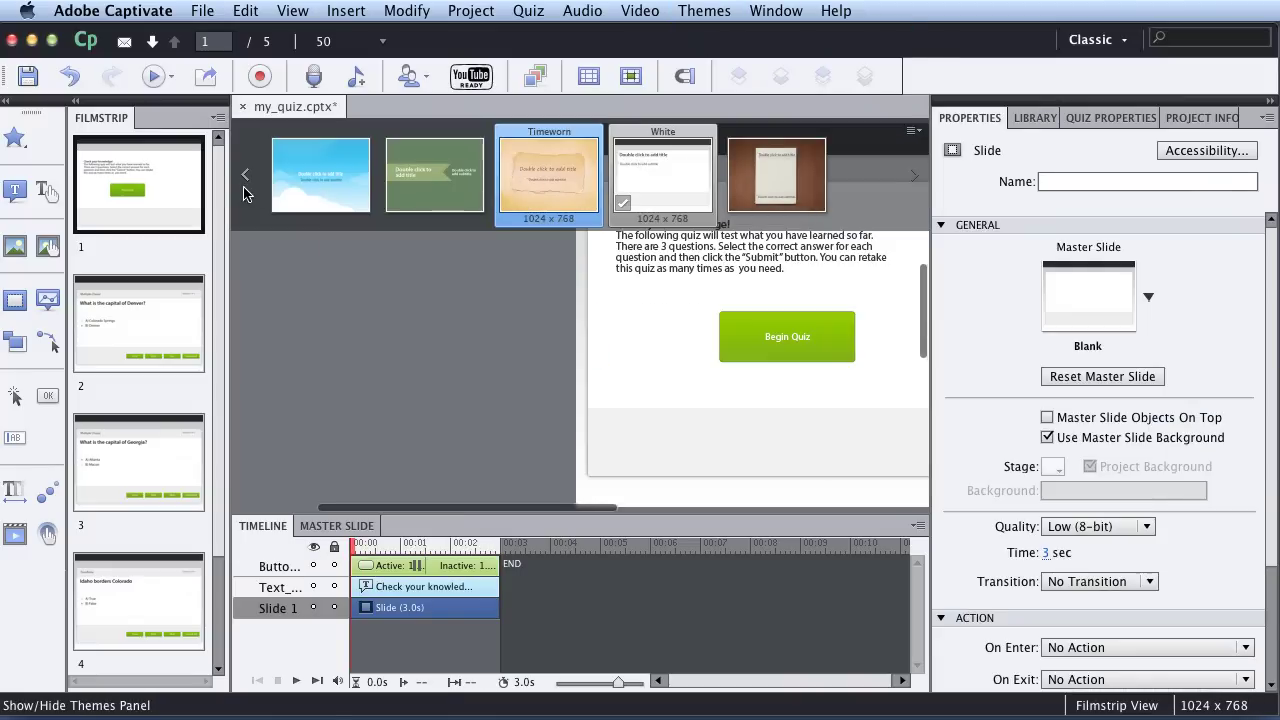
{"action": "left_click", "coordinate": [246, 181]}
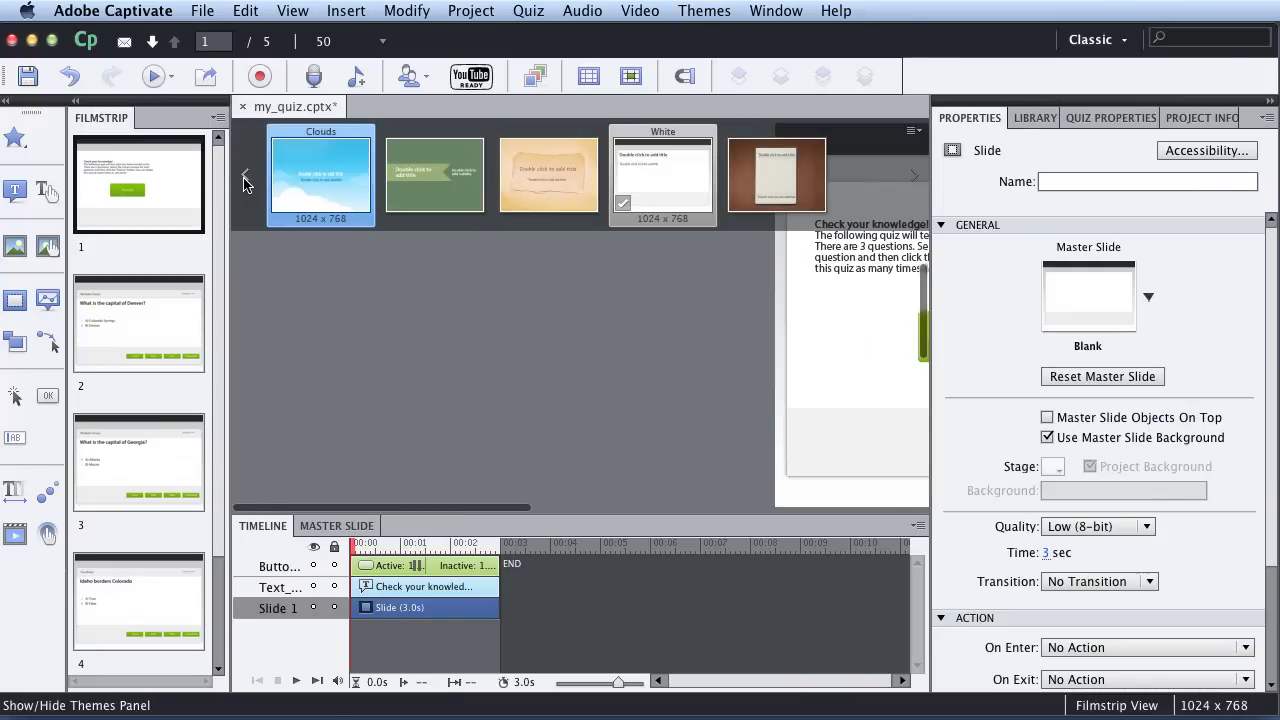
{"action": "left_click", "coordinate": [659, 183]}
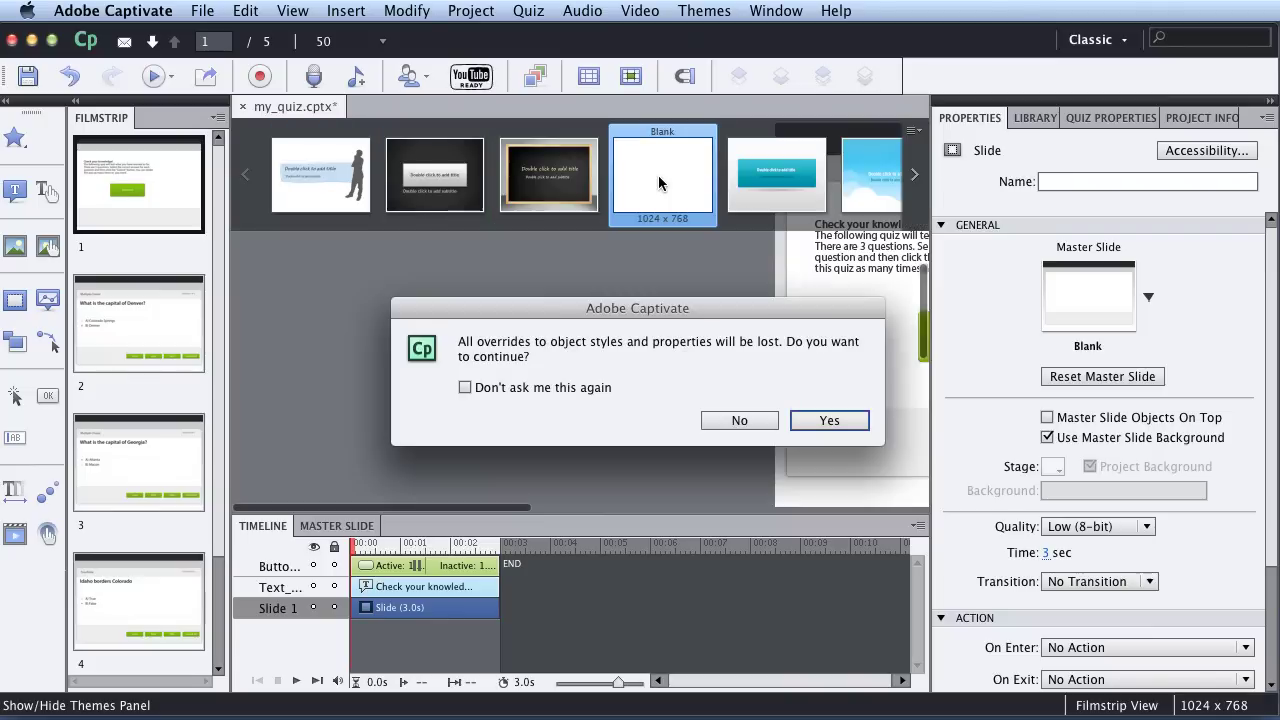
{"action": "left_click", "coordinate": [828, 421]}
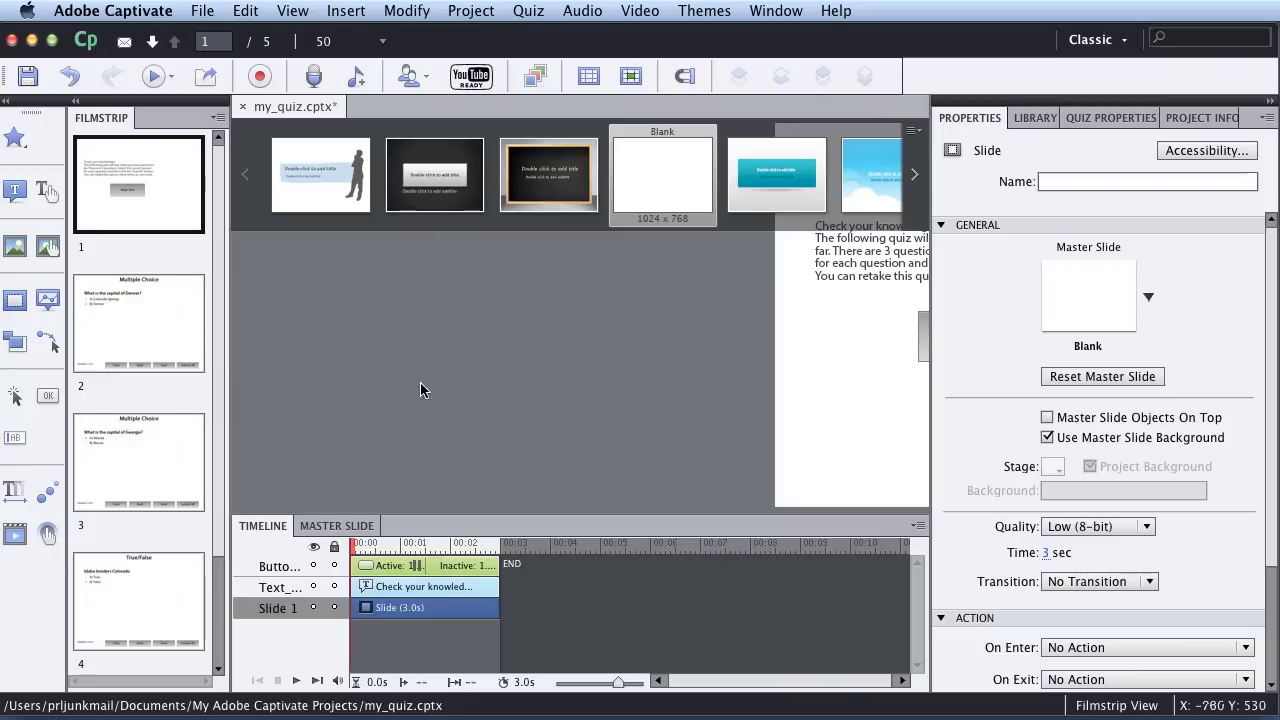
{"action": "left_click", "coordinate": [104, 345]}
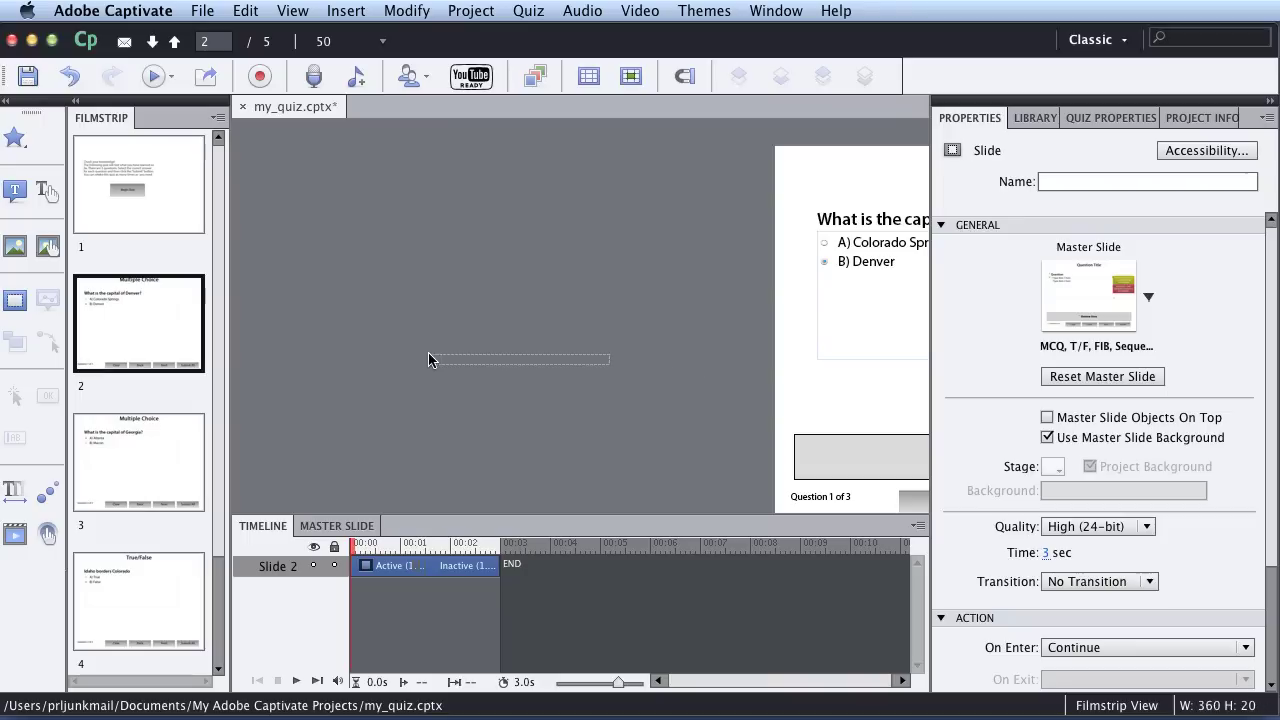
- Replace 'Denver?' with 'Colorado?' in the first question's text
{"action": "scroll", "coordinate": [440, 355], "scroll_direction": "right", "scroll_amount": 5}
{"action": "double_click", "coordinate": [474, 221]}
{"action": "left_click", "coordinate": [546, 220], "text": "shift"}
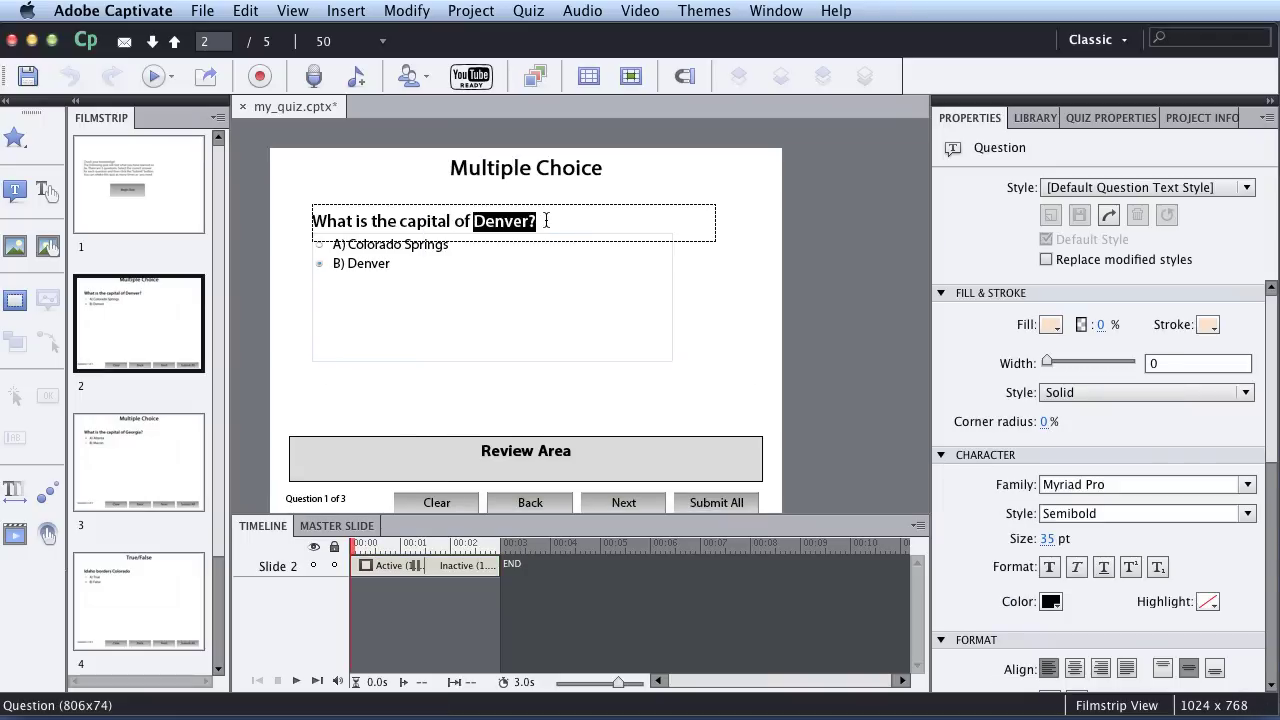
{"action": "type", "text": "Colorado?"}
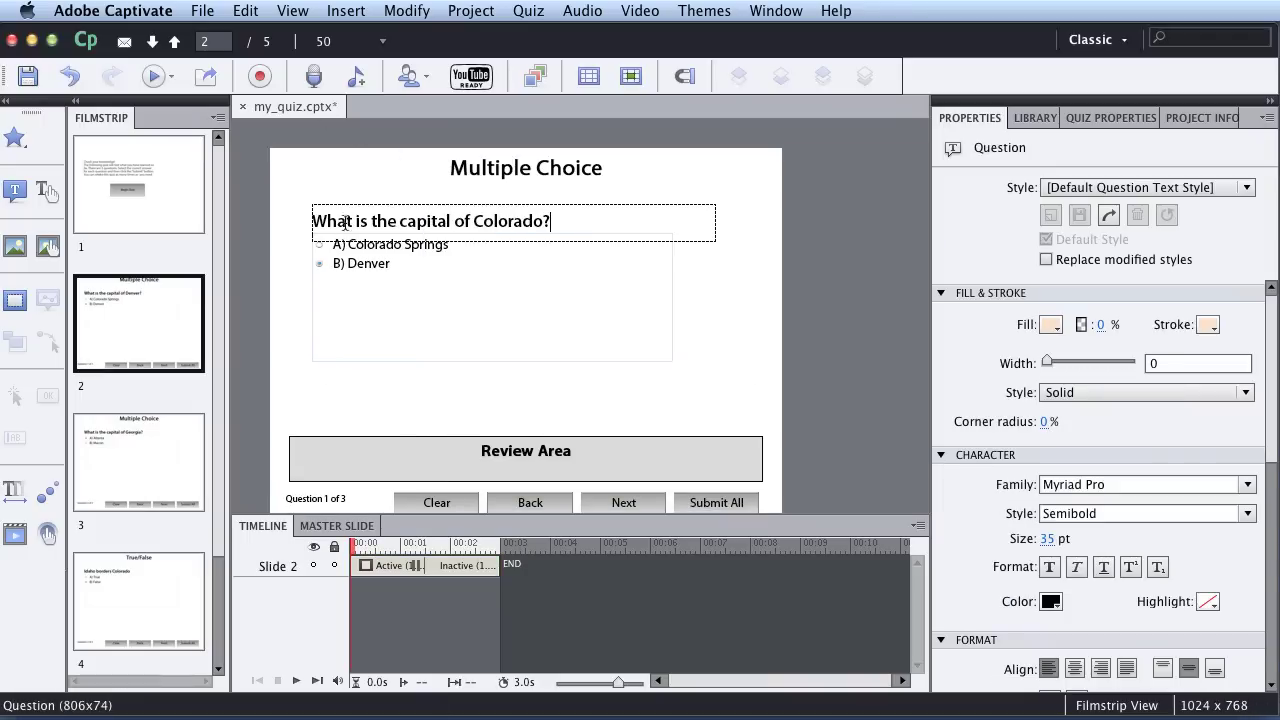
- Save the project and preview the quiz in the web browser
{"action": "left_click", "coordinate": [202, 10]}
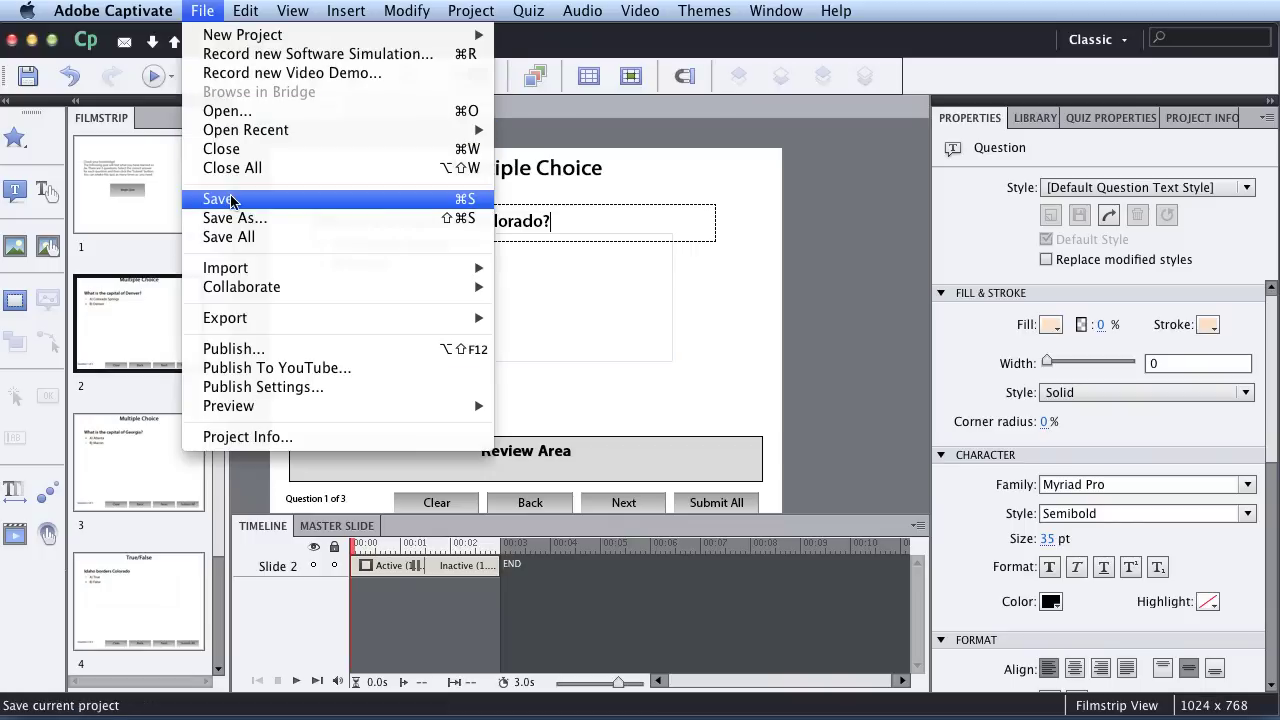
{"action": "left_click", "coordinate": [232, 197]}
{"action": "left_click", "coordinate": [202, 10]}
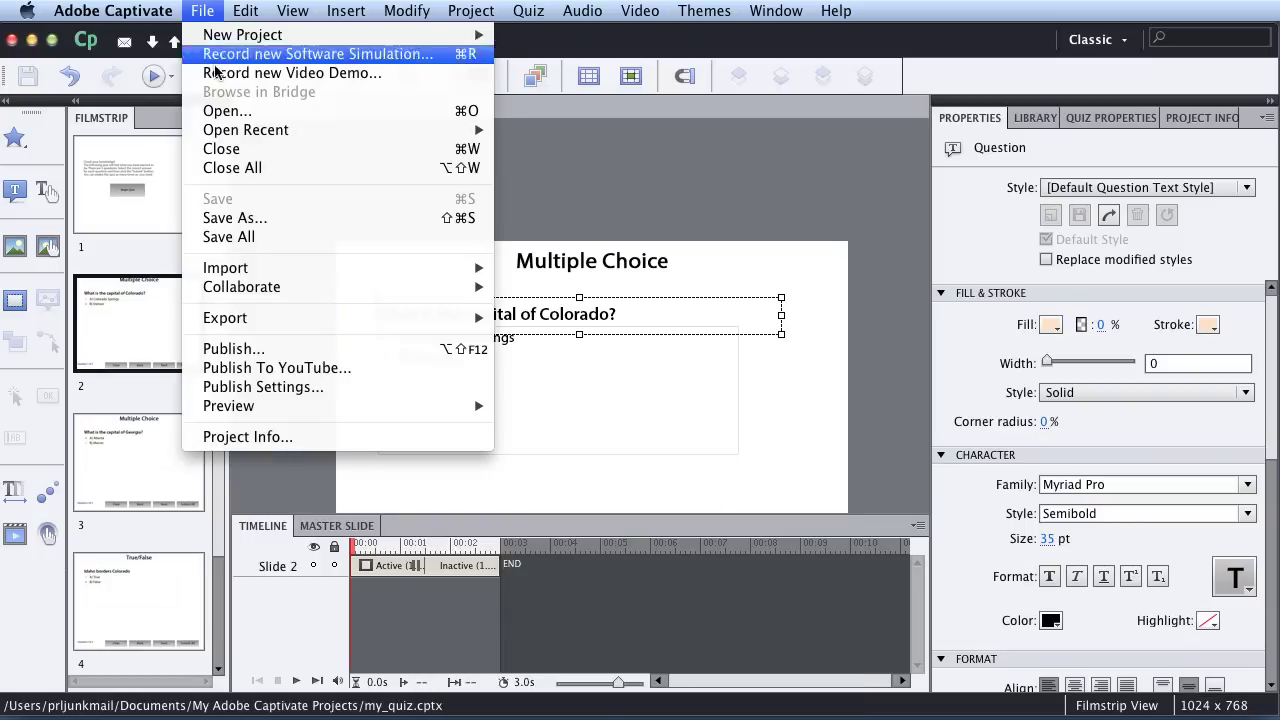
{"action": "mouse_move", "coordinate": [246, 405]}
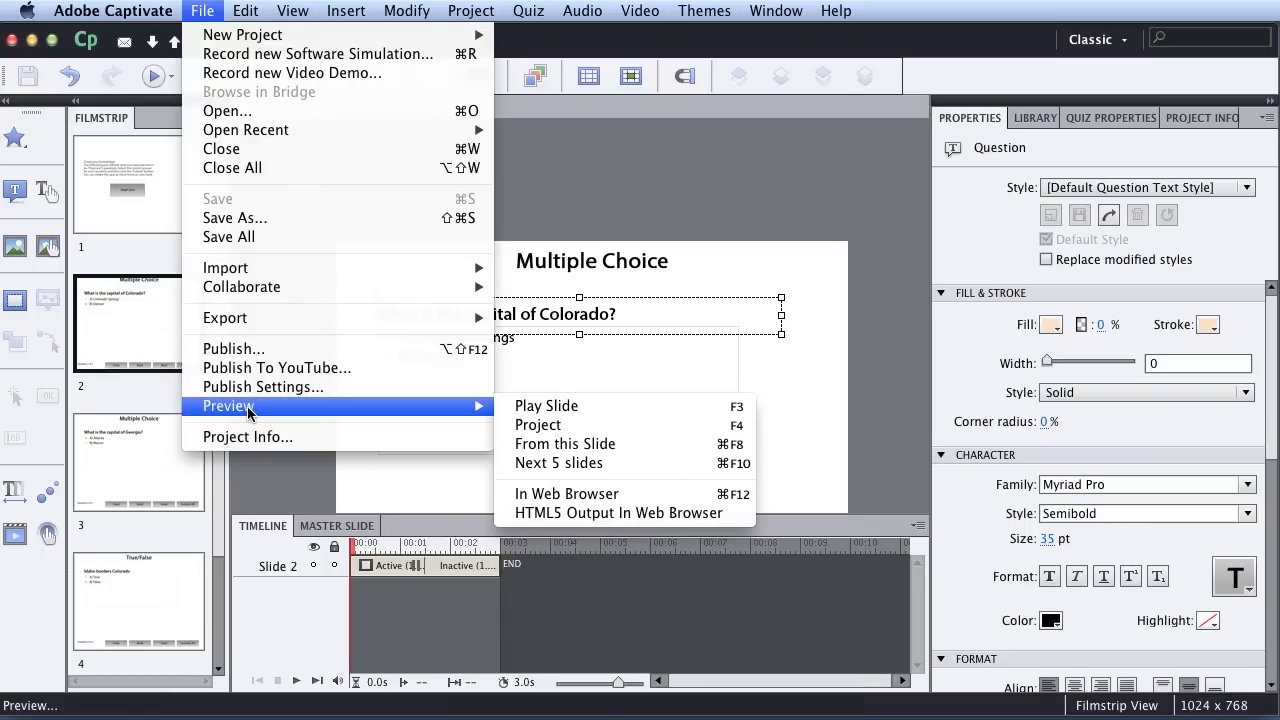
{"action": "left_click", "coordinate": [587, 500]}
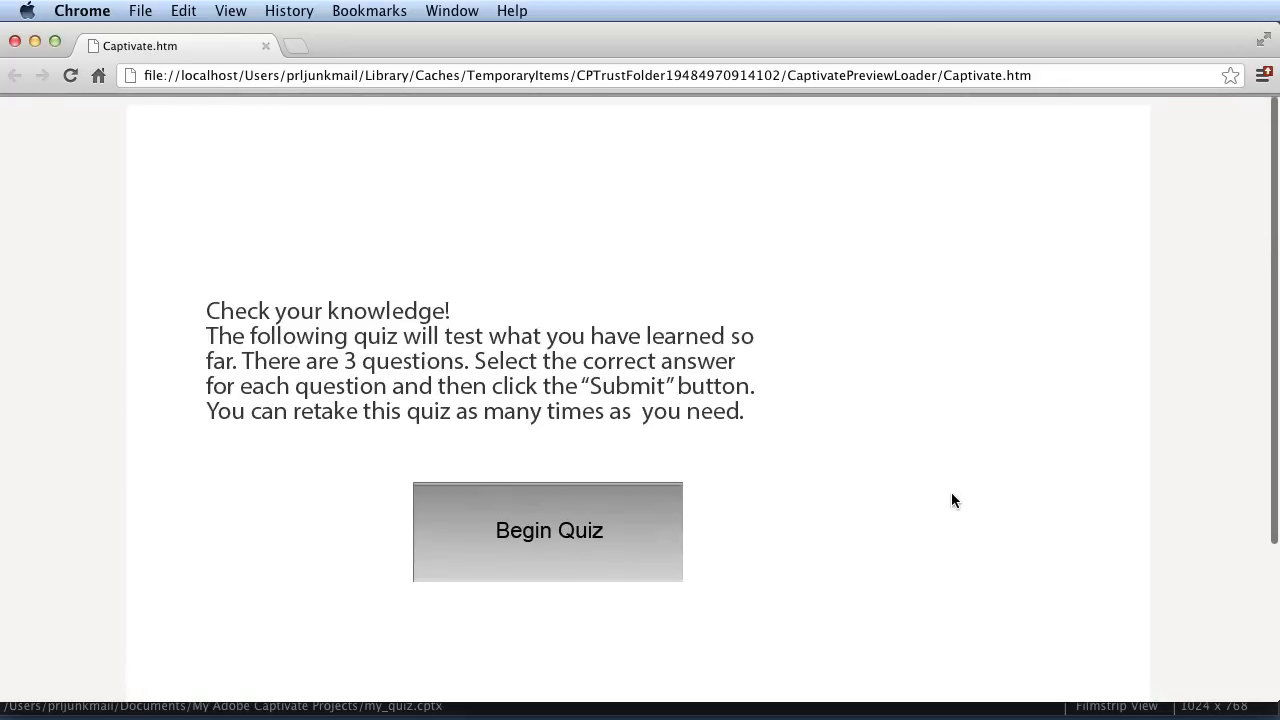
- Start the preview quiz, answer the Colorado question with Denver, and advance
{"action": "scroll", "coordinate": [604, 496], "scroll_direction": "down", "scroll_amount": 5}
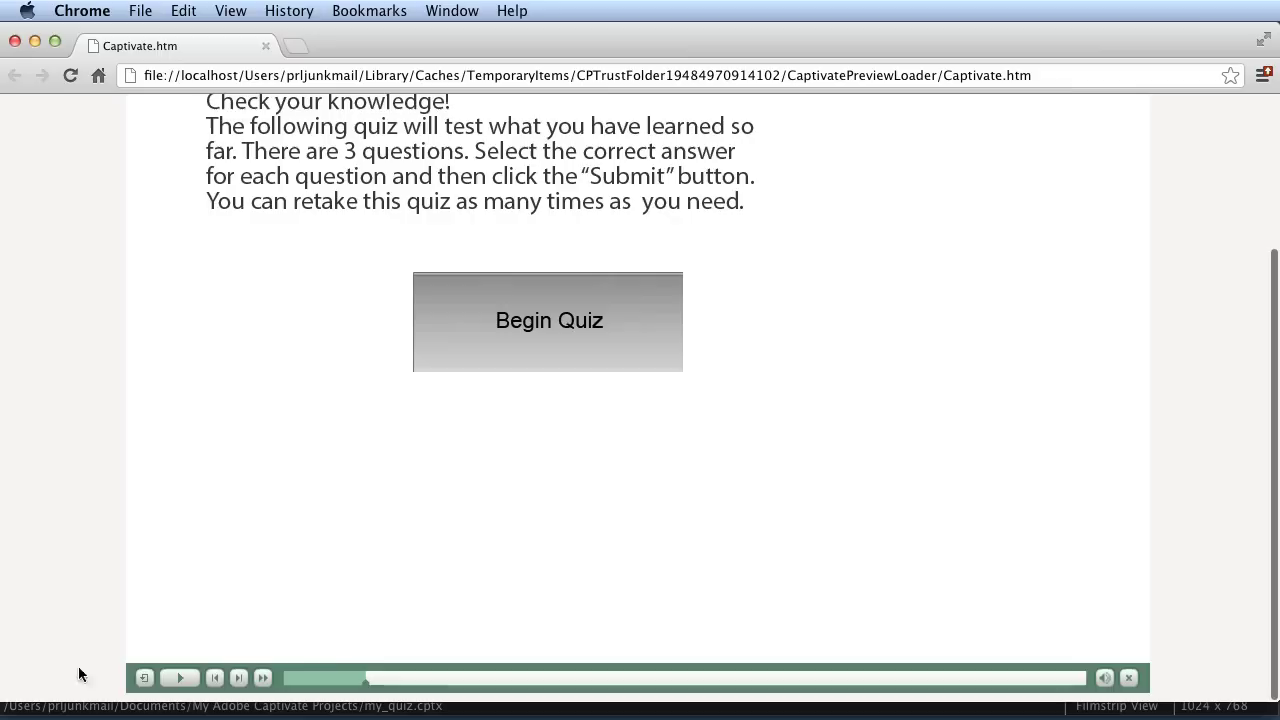
{"action": "scroll", "coordinate": [390, 569], "scroll_direction": "up", "scroll_amount": 5}
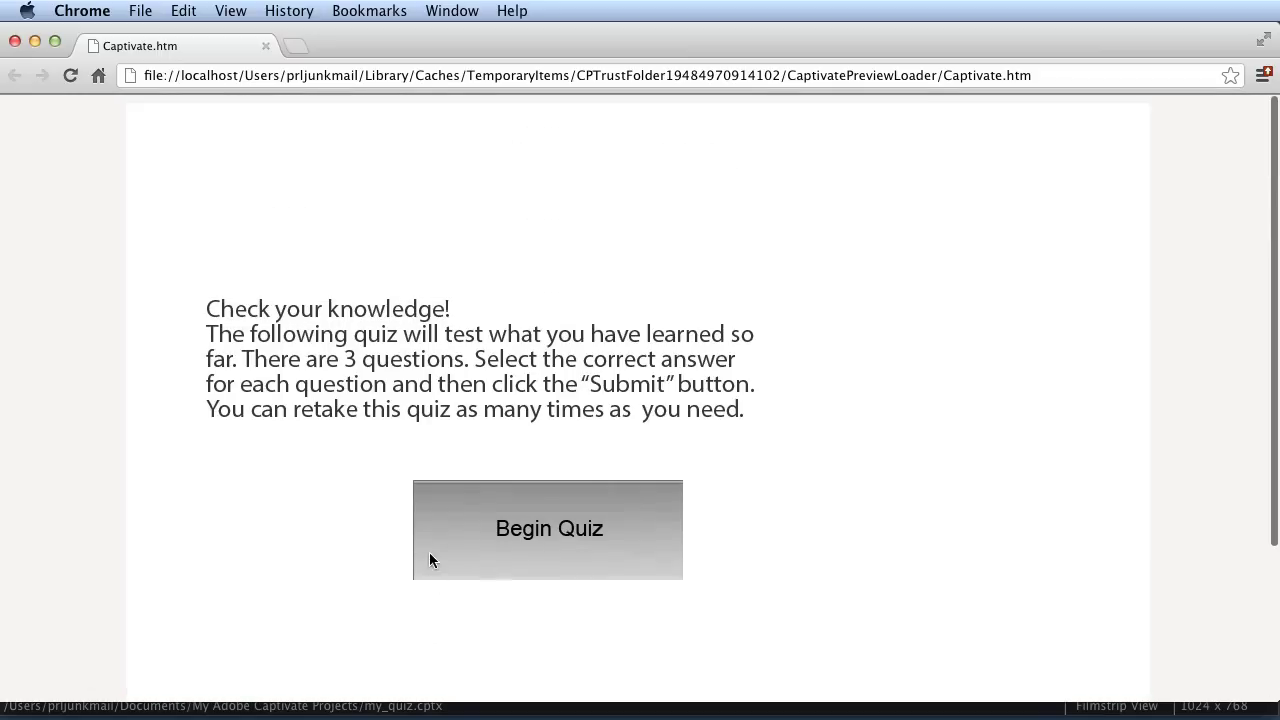
{"action": "left_click", "coordinate": [534, 527]}
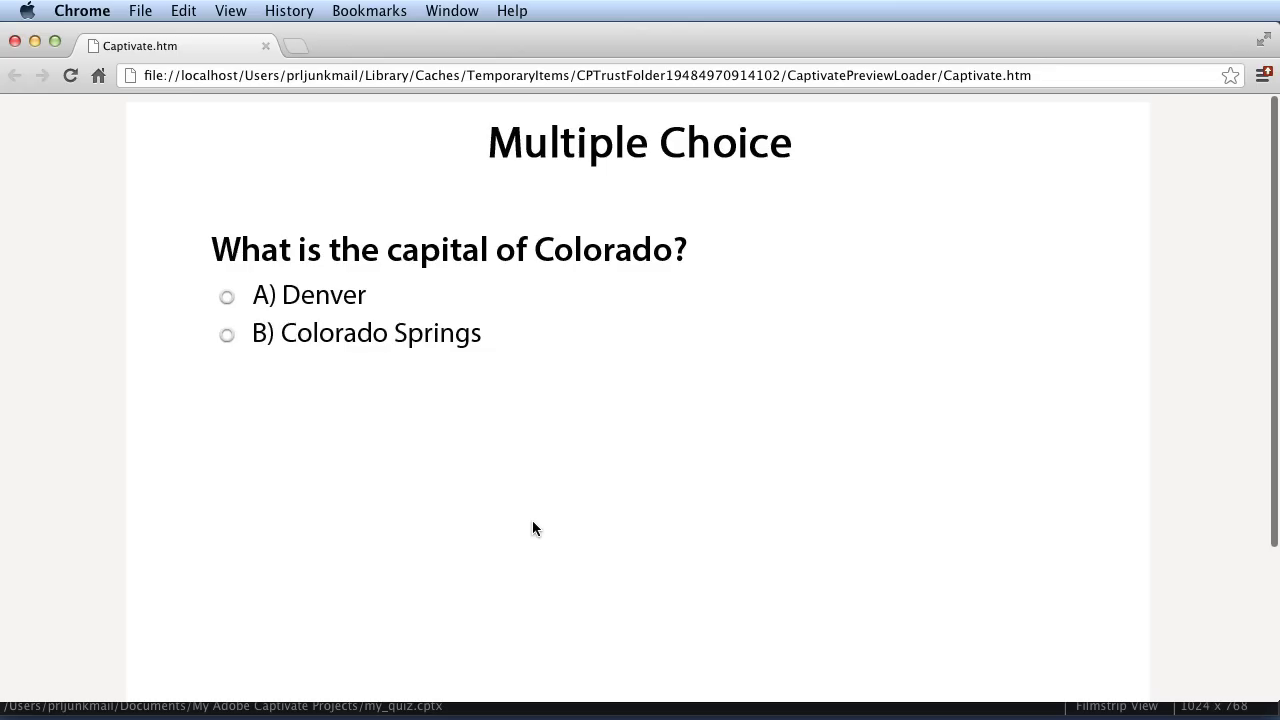
{"action": "left_click", "coordinate": [228, 302]}
{"action": "scroll", "coordinate": [721, 436], "scroll_direction": "down", "scroll_amount": 5}
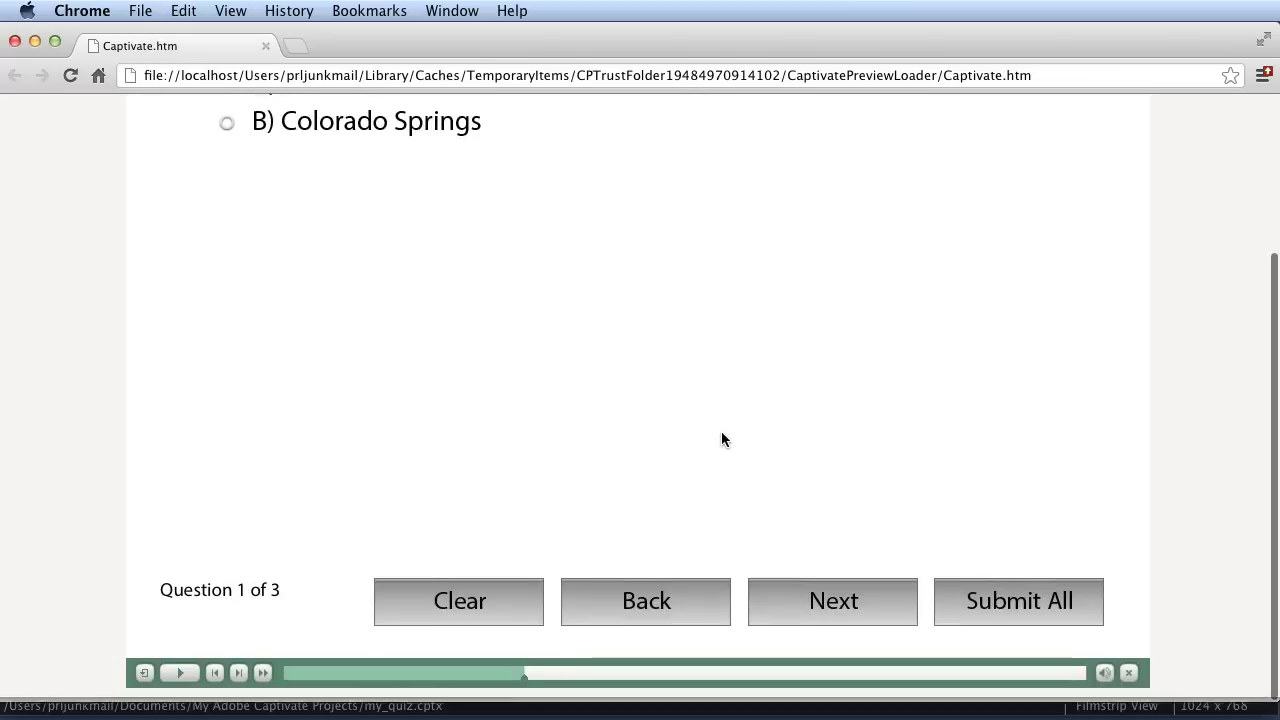
{"action": "left_click", "coordinate": [874, 620]}
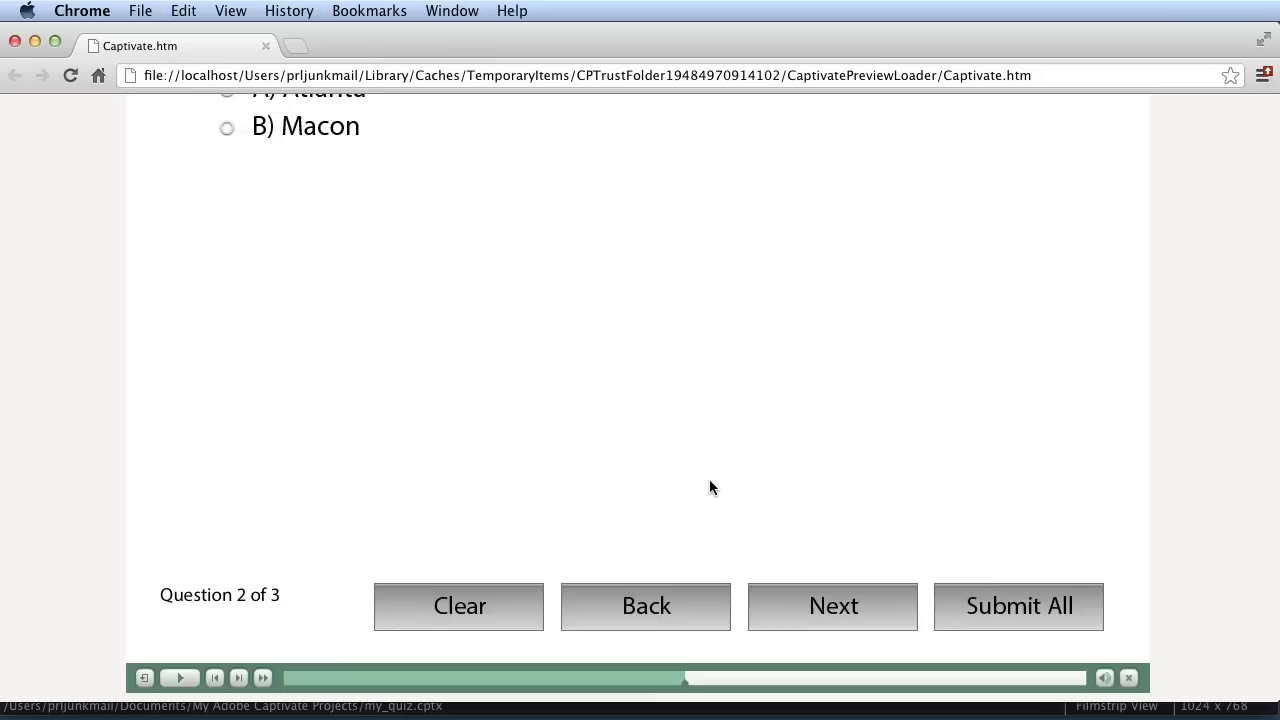
- Choose Macon for the Georgia question and move to the third question
{"action": "scroll", "coordinate": [710, 487], "scroll_direction": "up", "scroll_amount": 4}
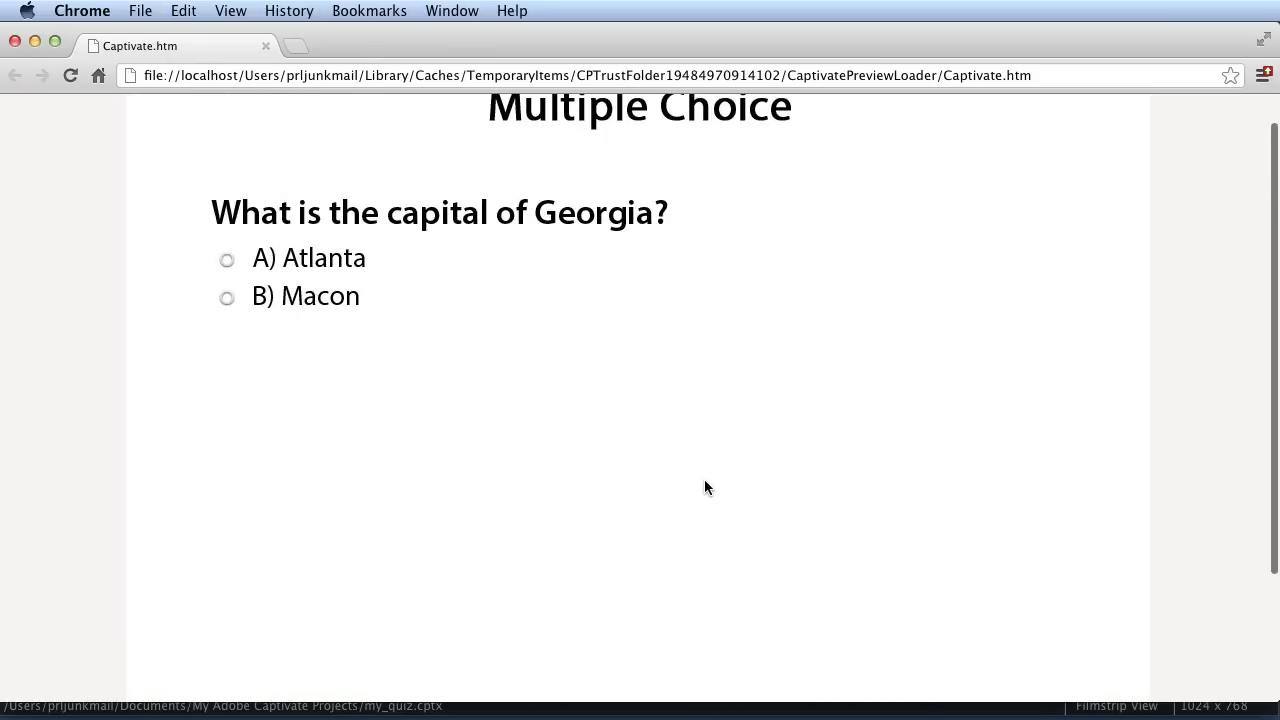
{"action": "left_click", "coordinate": [236, 300]}
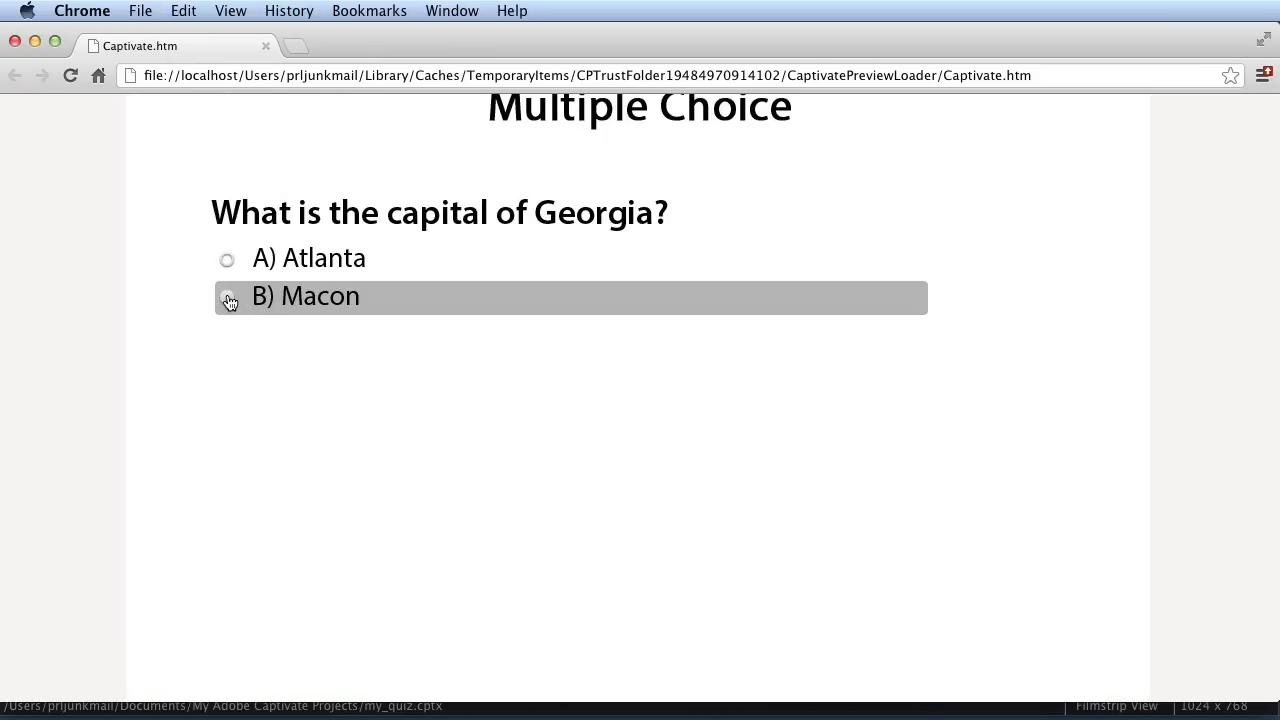
{"action": "scroll", "coordinate": [829, 560], "scroll_direction": "down", "scroll_amount": 4}
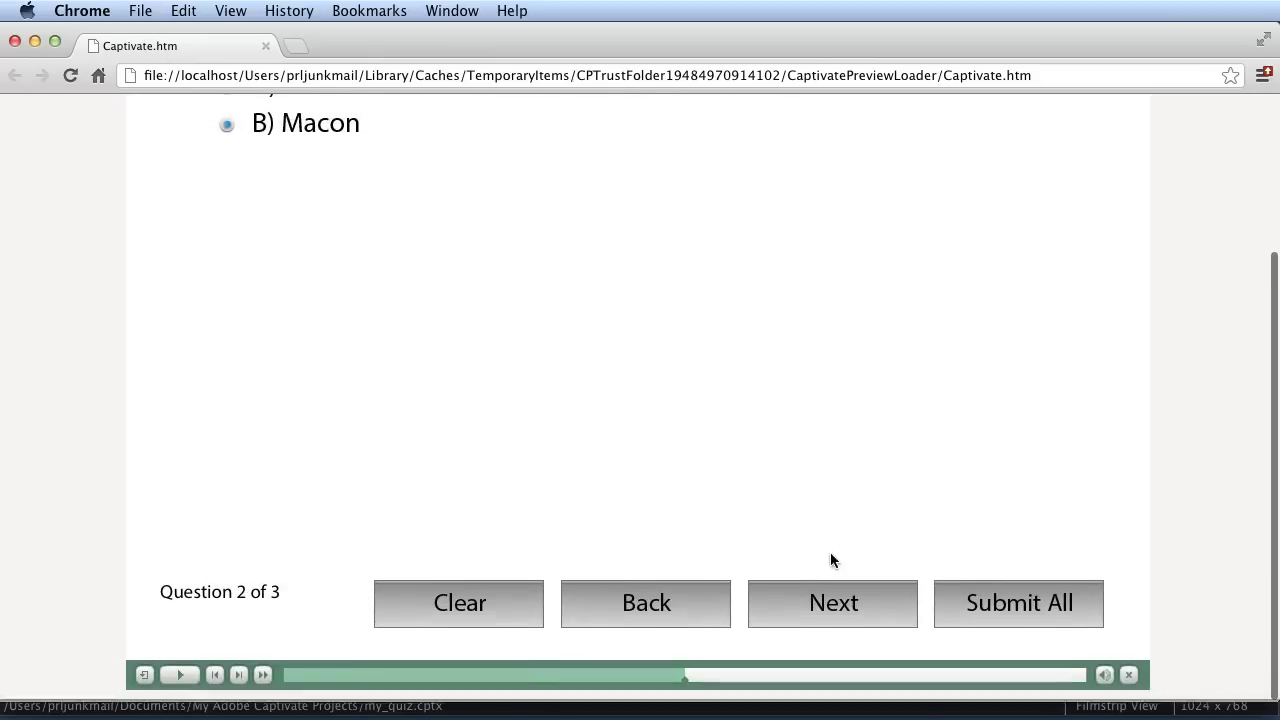
{"action": "left_click", "coordinate": [841, 611]}
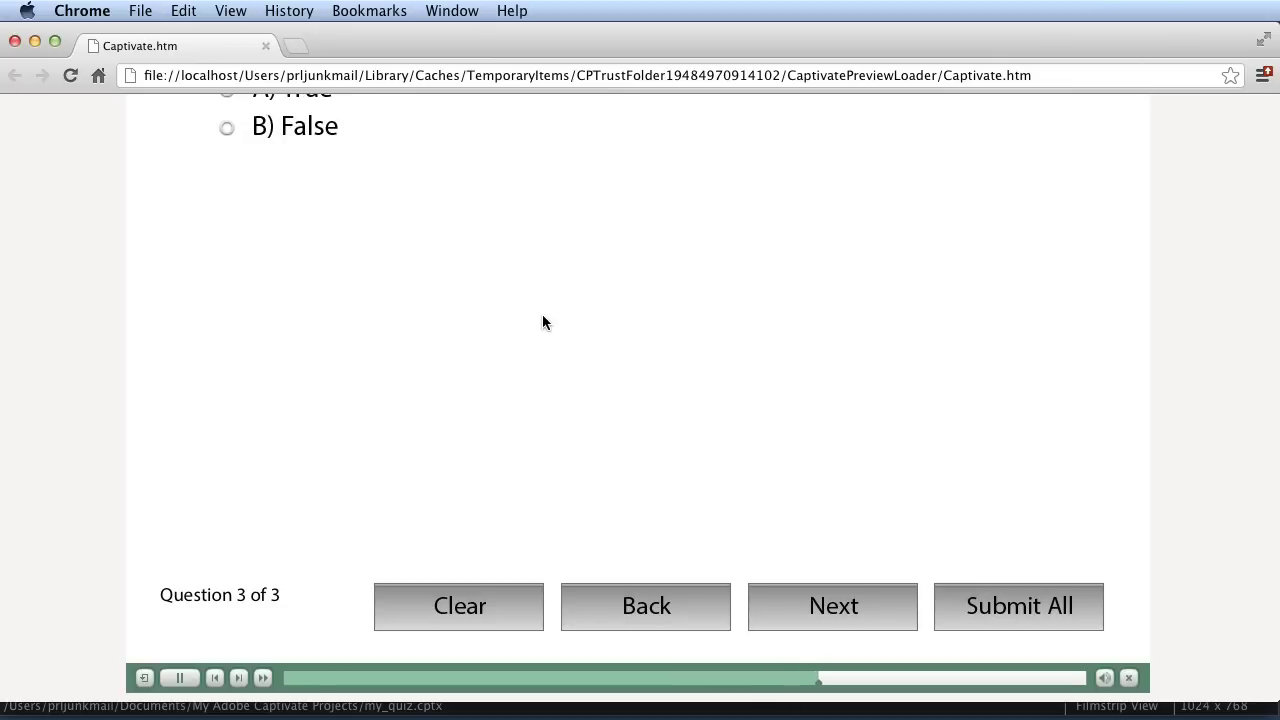
- Answer the Idaho question with True and finish to reach the Submit All prompt
{"action": "scroll", "coordinate": [542, 322], "scroll_direction": "up", "scroll_amount": 5}
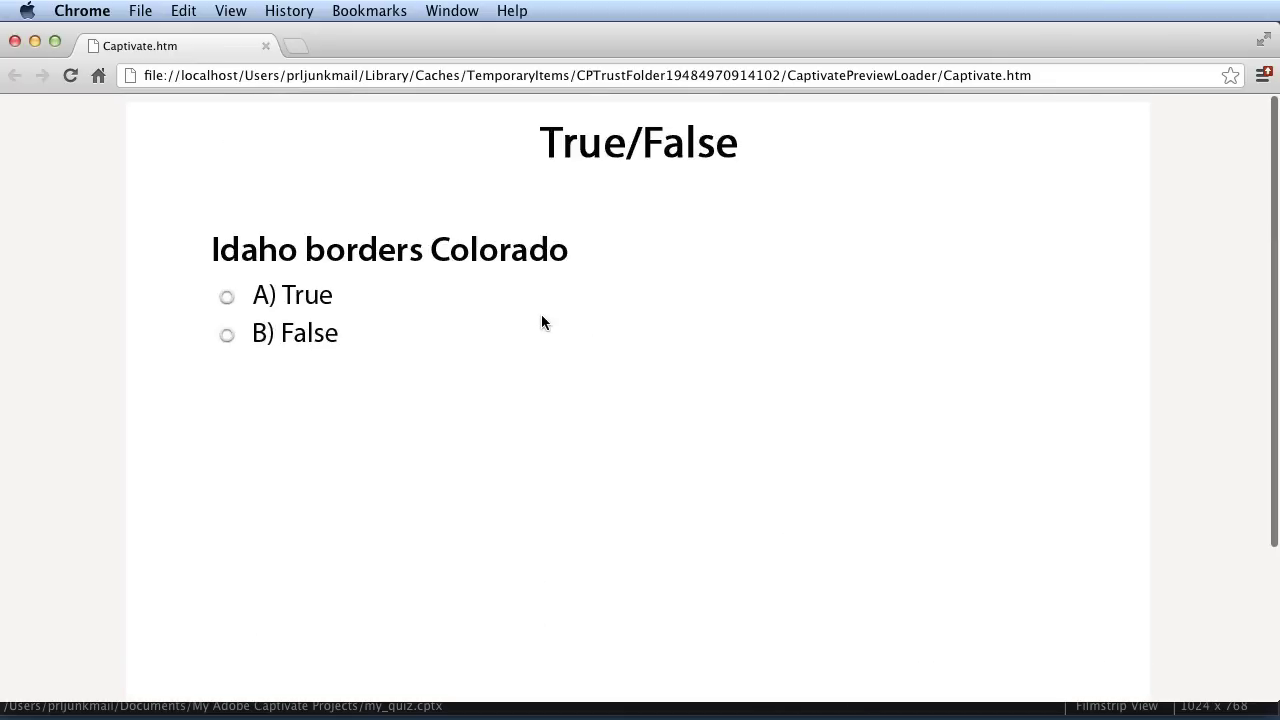
{"action": "left_click", "coordinate": [231, 297]}
{"action": "scroll", "coordinate": [688, 484], "scroll_direction": "down", "scroll_amount": 2}
{"action": "scroll", "coordinate": [688, 484], "scroll_direction": "down", "scroll_amount": 3}
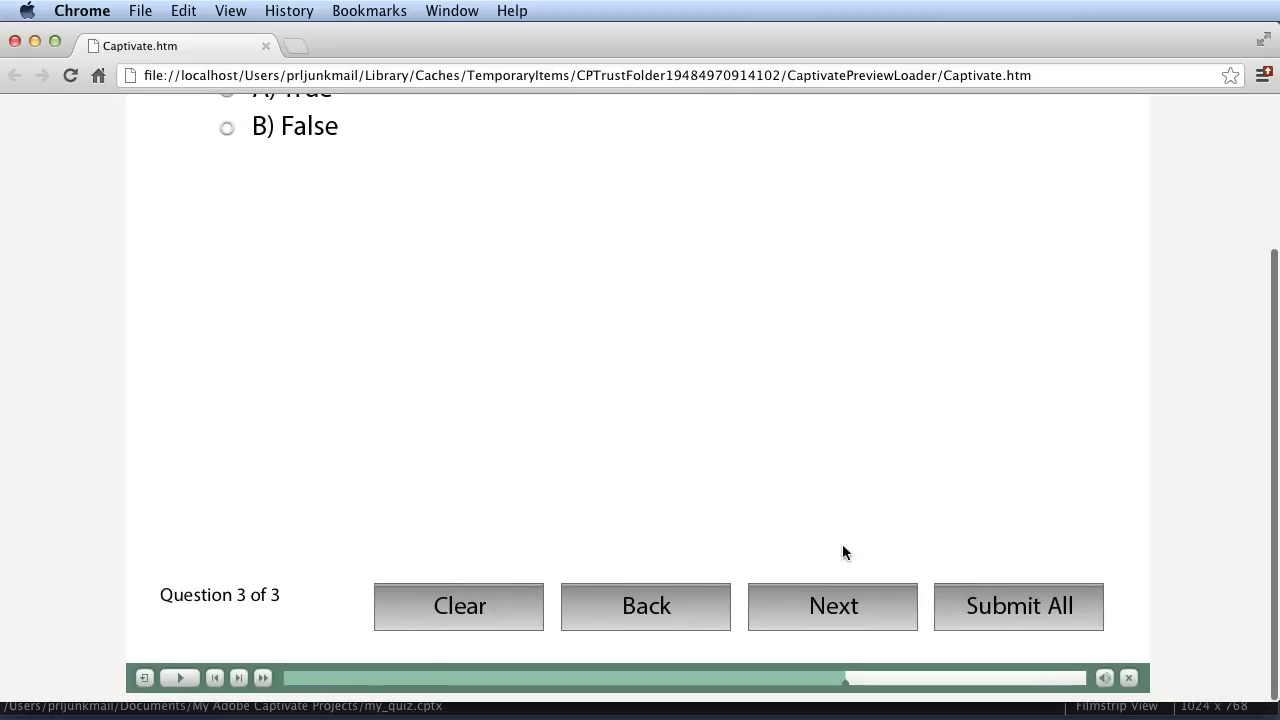
{"action": "left_click", "coordinate": [852, 612]}
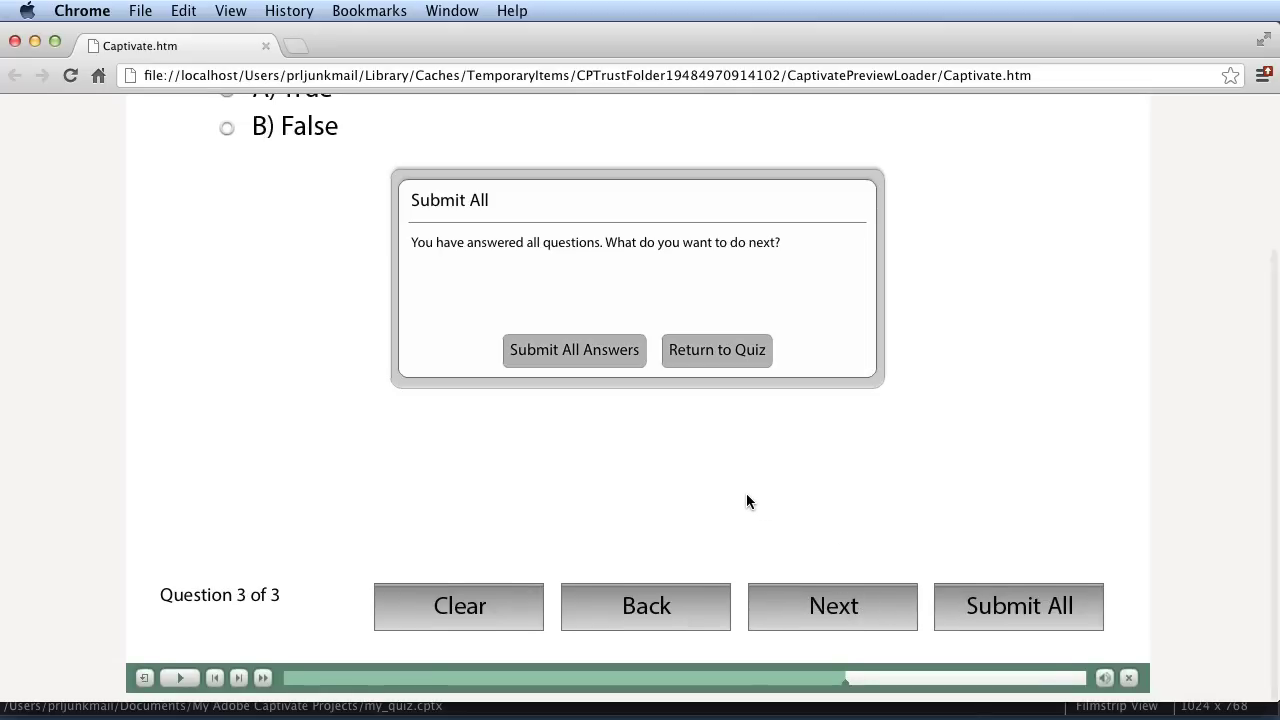
- Submit all answers, review the failing 10 of 30 (33%) result, and close the preview
{"action": "left_click", "coordinate": [584, 359]}
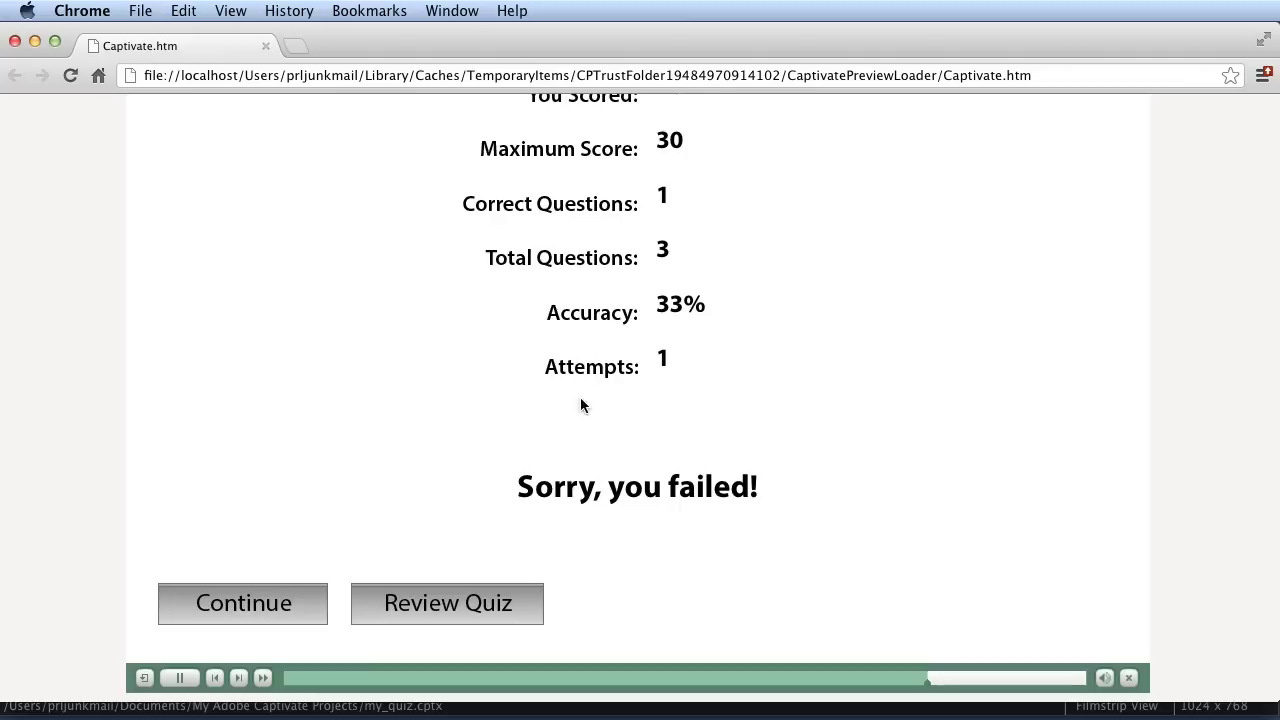
{"action": "scroll", "coordinate": [660, 505], "scroll_direction": "up", "scroll_amount": 2}
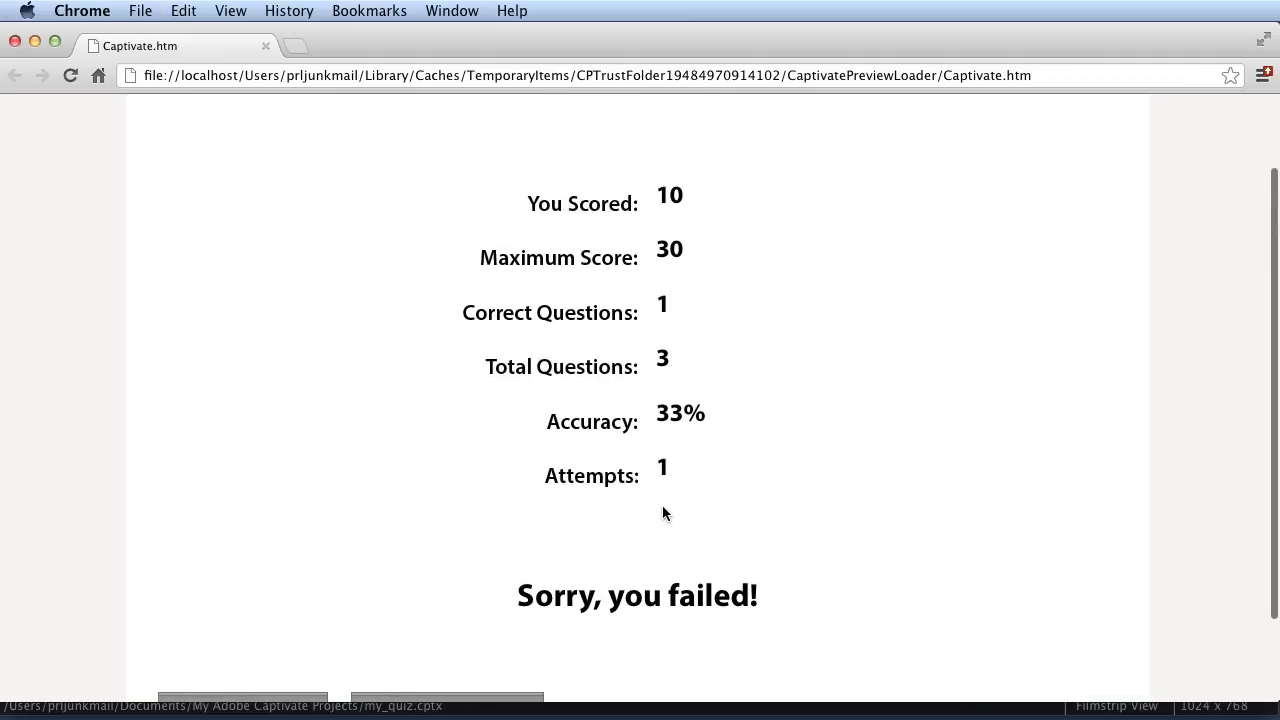
{"action": "scroll", "coordinate": [663, 513], "scroll_direction": "up", "scroll_amount": 2}
{"action": "scroll", "coordinate": [665, 511], "scroll_direction": "down", "scroll_amount": 4}
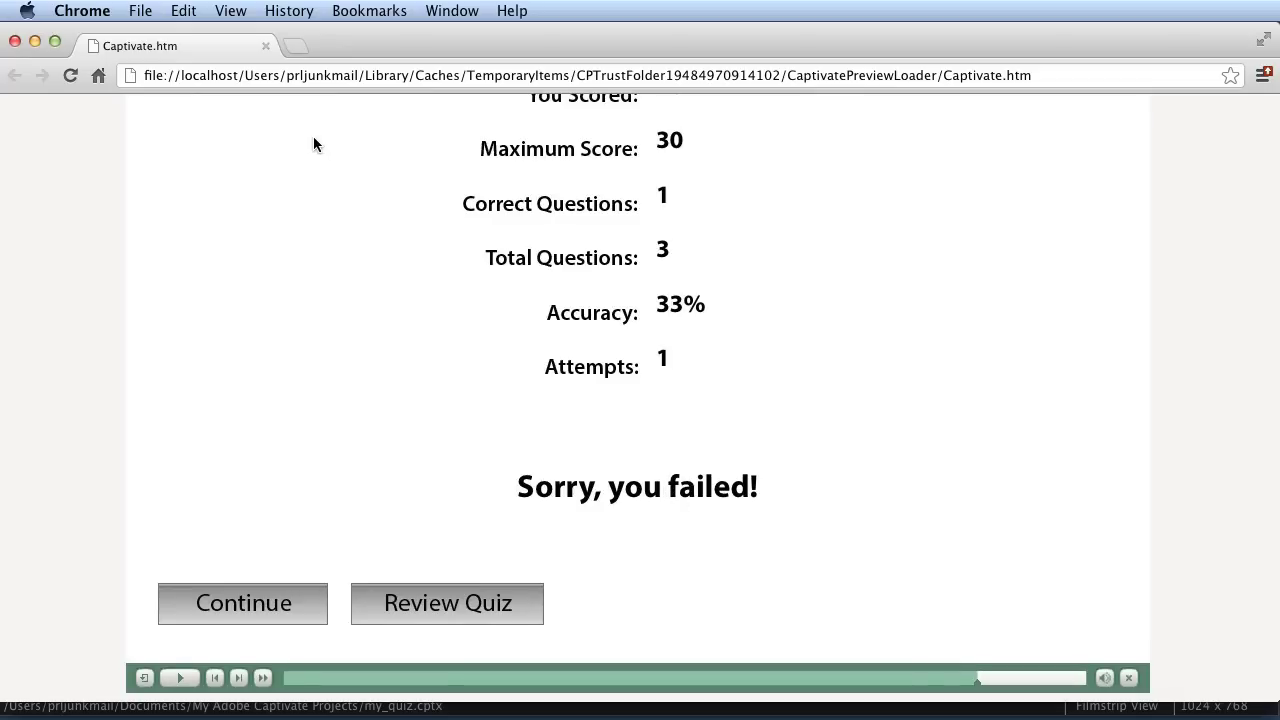
{"action": "left_click", "coordinate": [13, 44]}
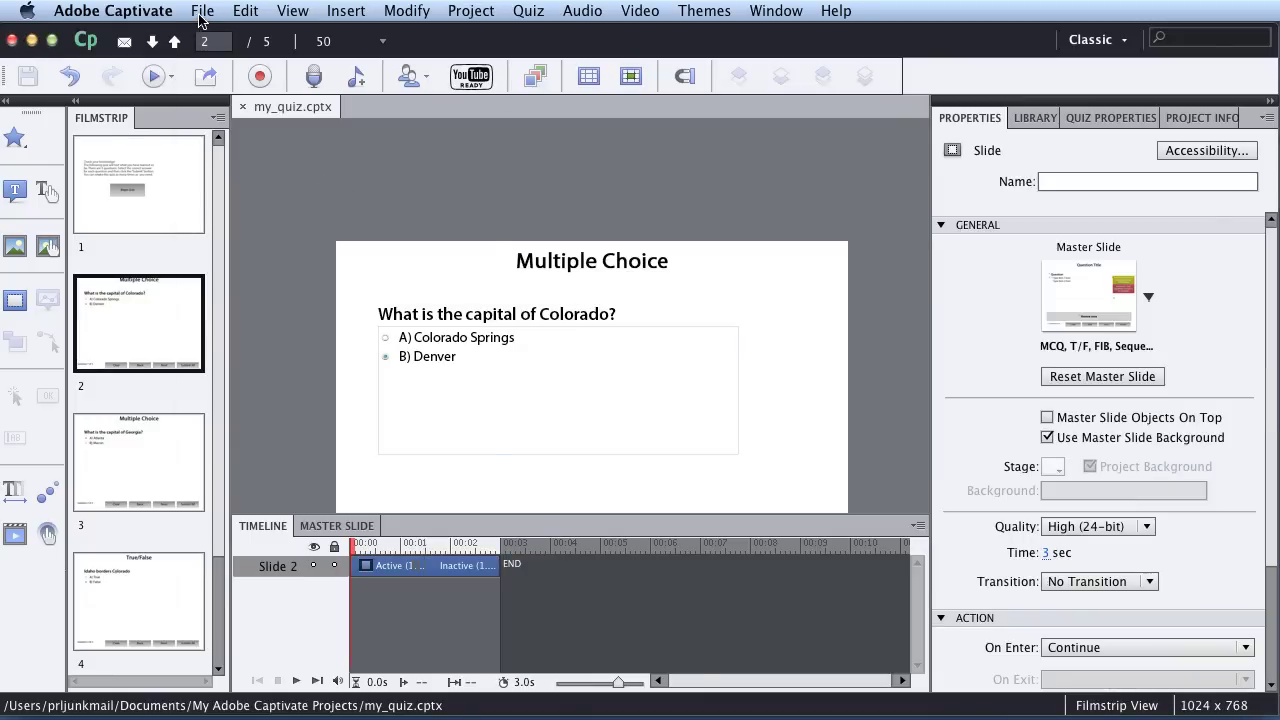
- Set the publish destination to a newly created myquiz folder
{"action": "left_click", "coordinate": [200, 12]}
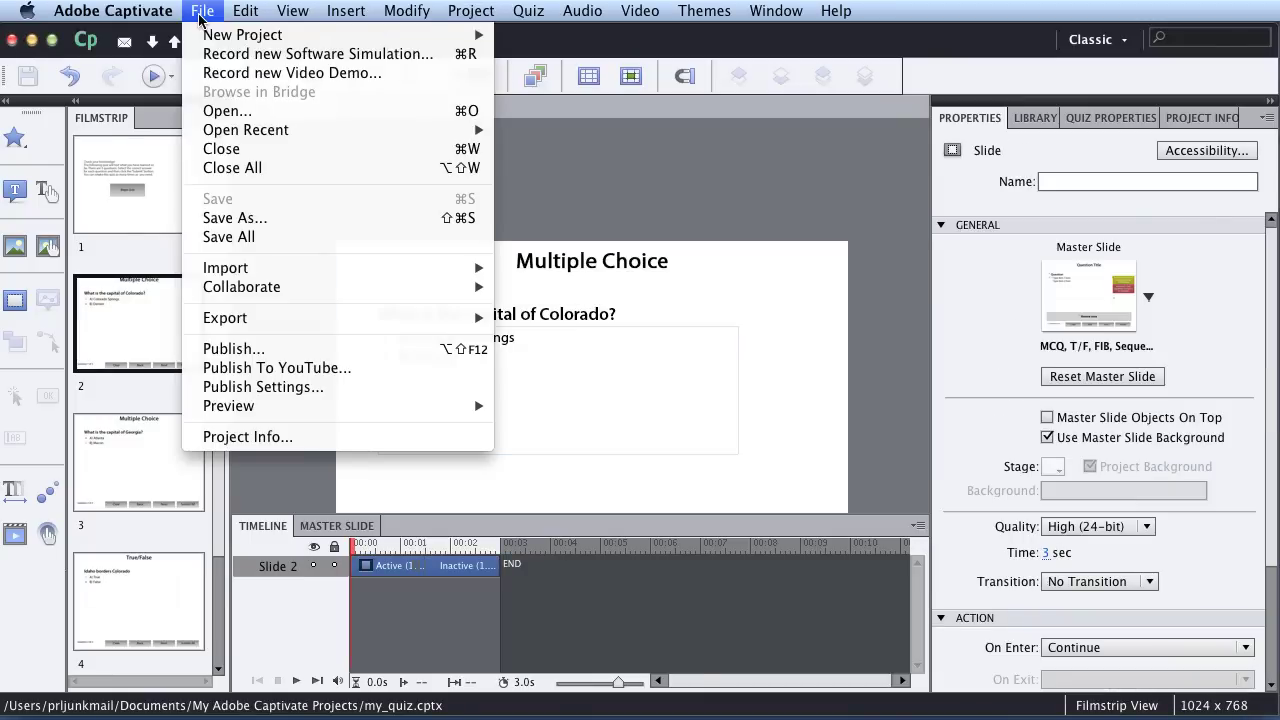
{"action": "left_click", "coordinate": [293, 349]}
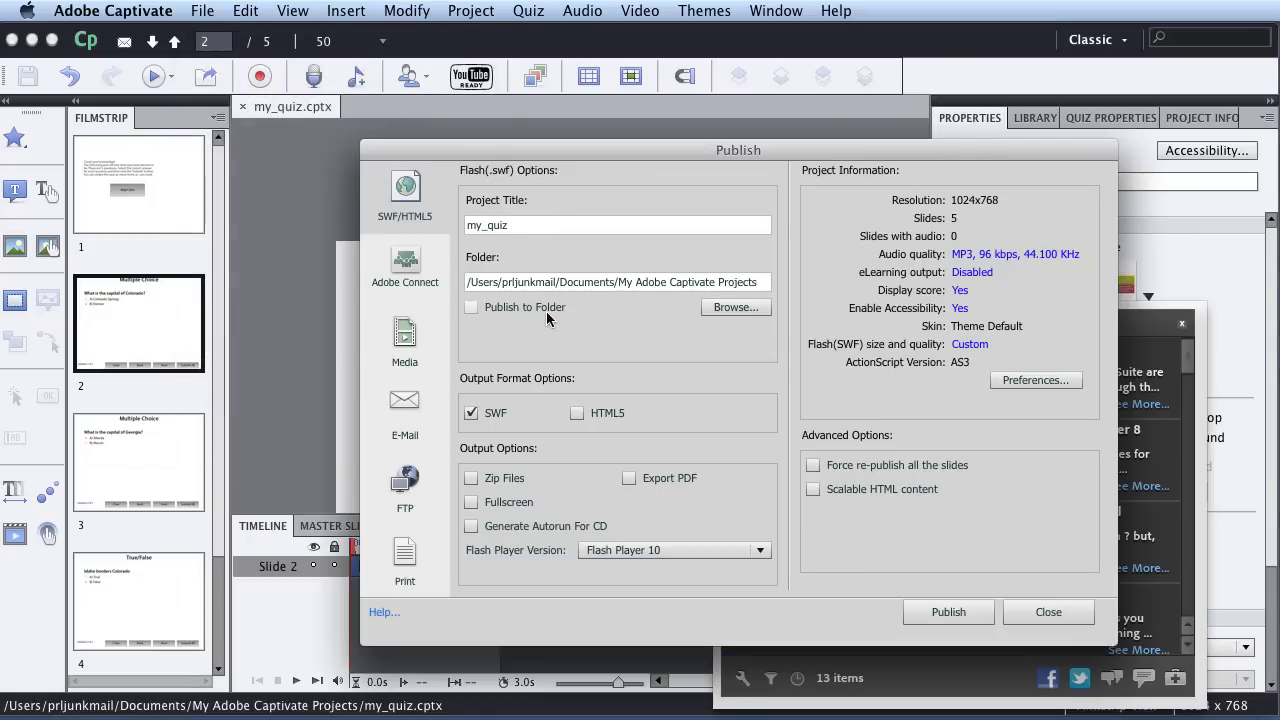
{"action": "left_click", "coordinate": [484, 309]}
{"action": "left_click", "coordinate": [736, 310]}
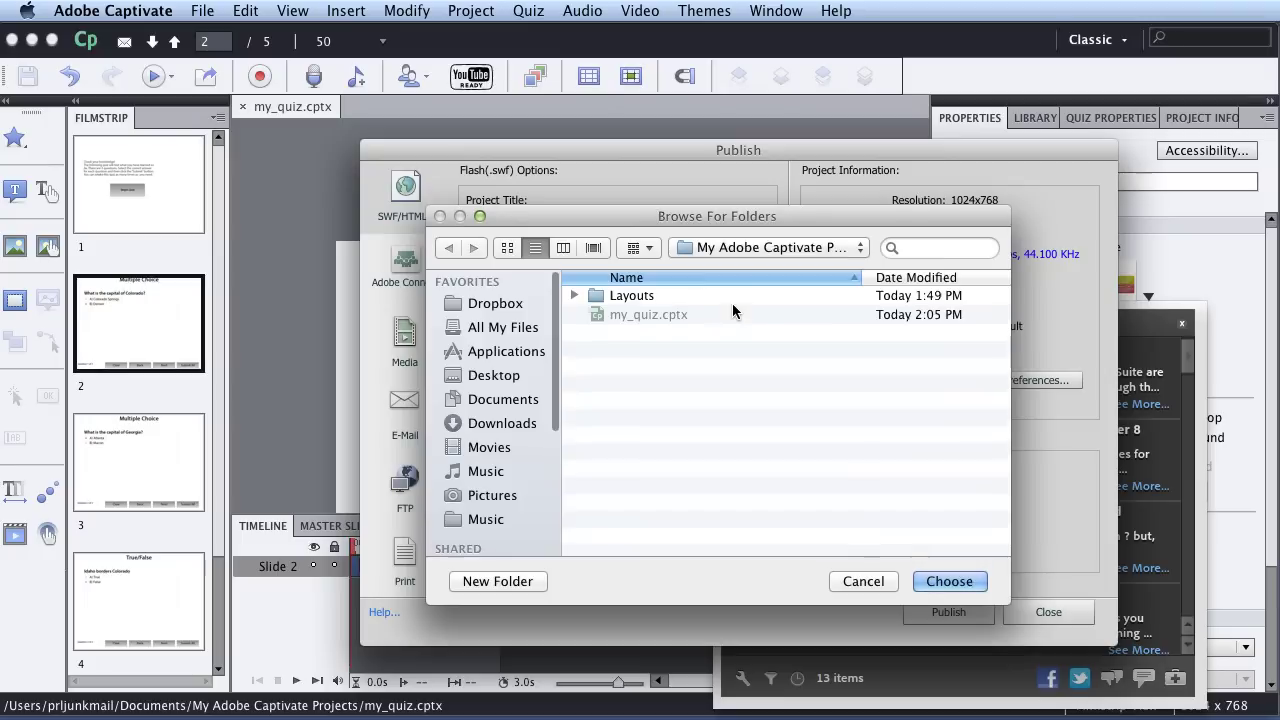
{"action": "left_click", "coordinate": [511, 592]}
{"action": "type", "text": "my"}
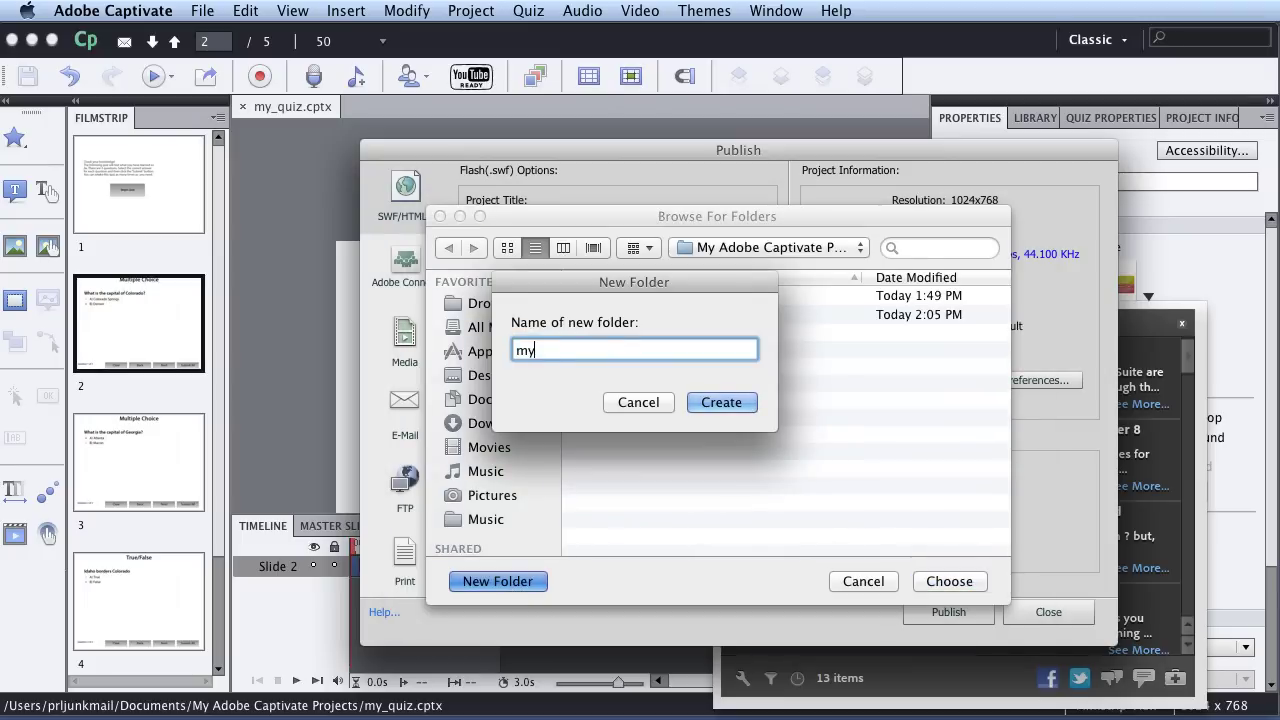
{"action": "type", "text": "quiz"}
{"action": "left_click", "coordinate": [725, 405]}
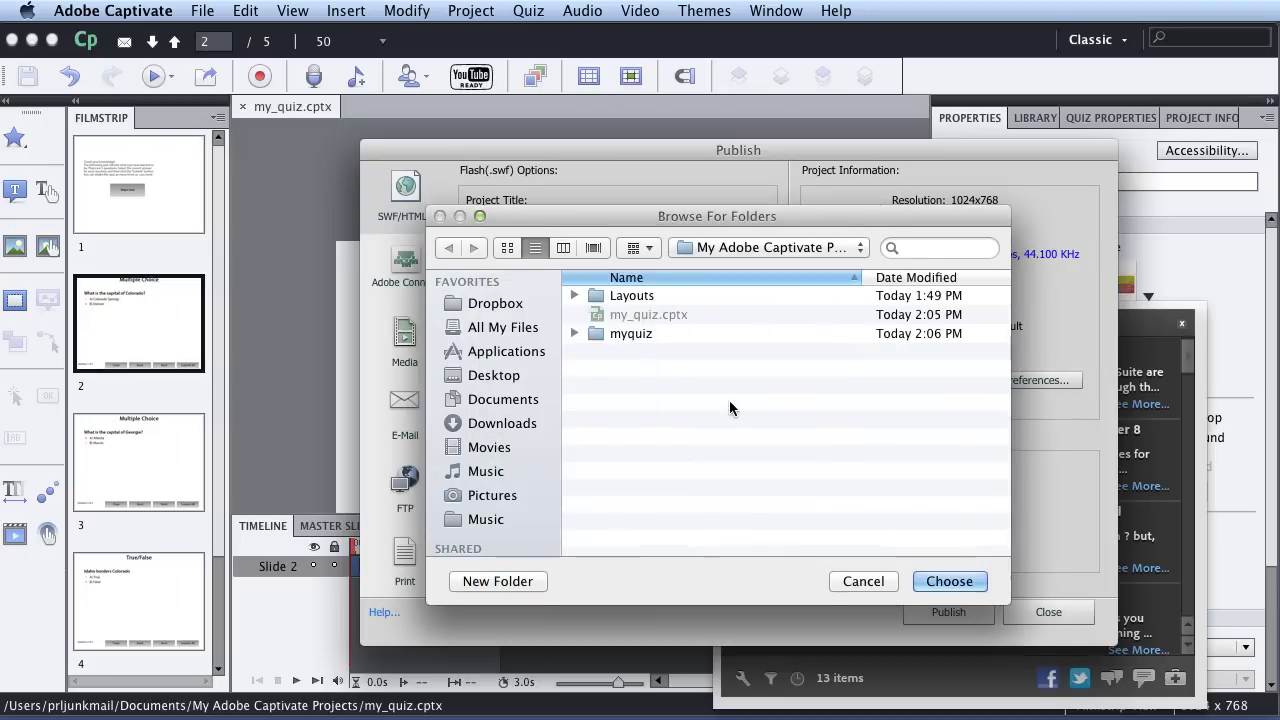
{"action": "left_click", "coordinate": [962, 583]}
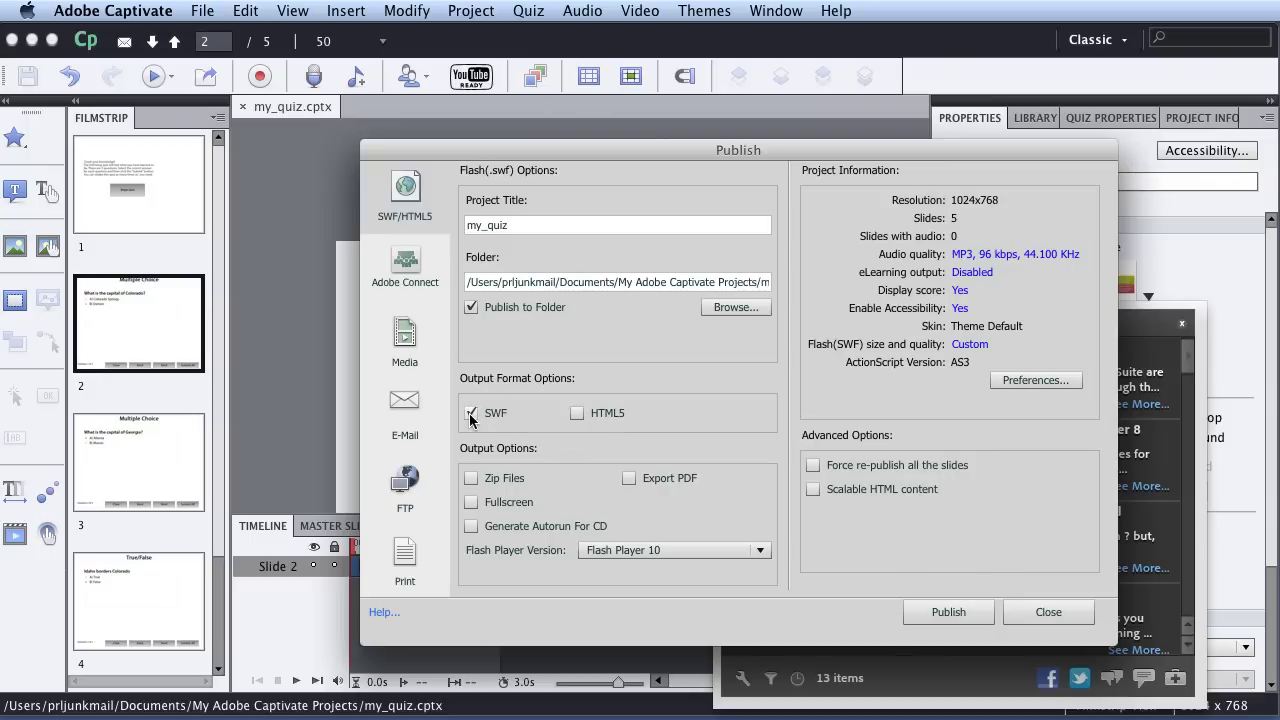
- Enable both SWF and HTML5 output and publish the quiz
{"action": "left_click", "coordinate": [577, 413]}
{"action": "left_click", "coordinate": [471, 414]}
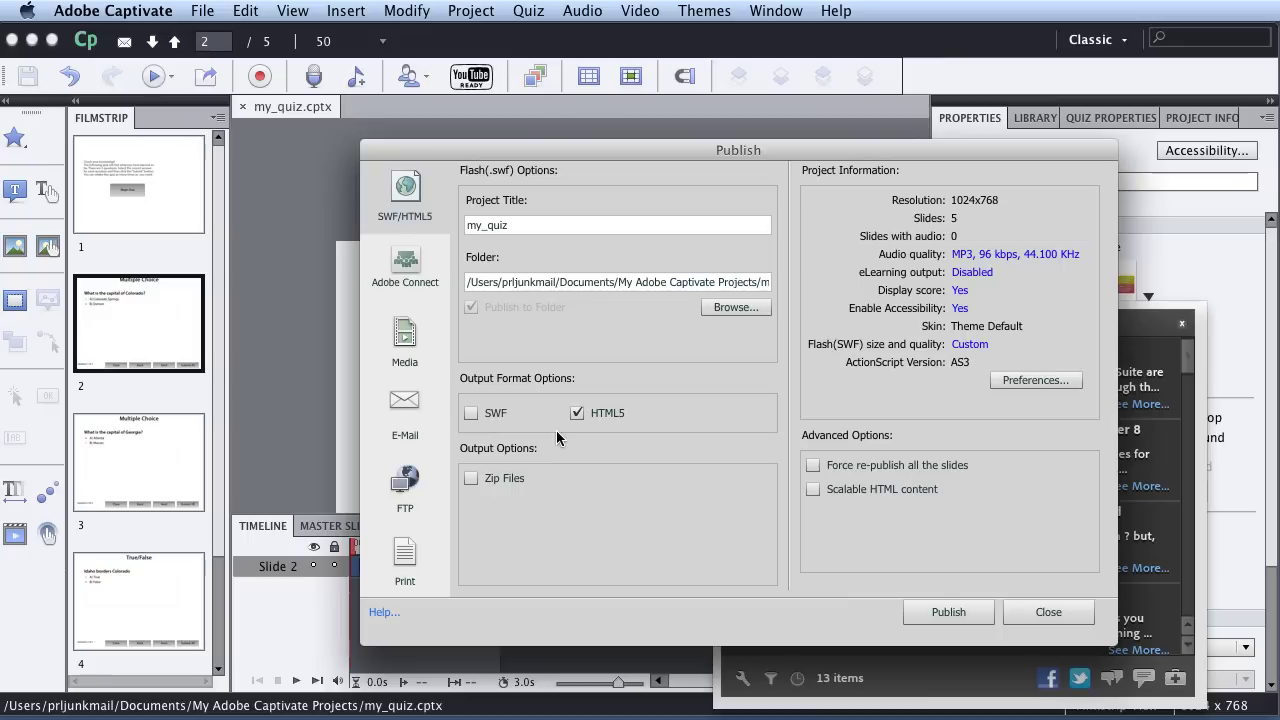
{"action": "left_click", "coordinate": [473, 414]}
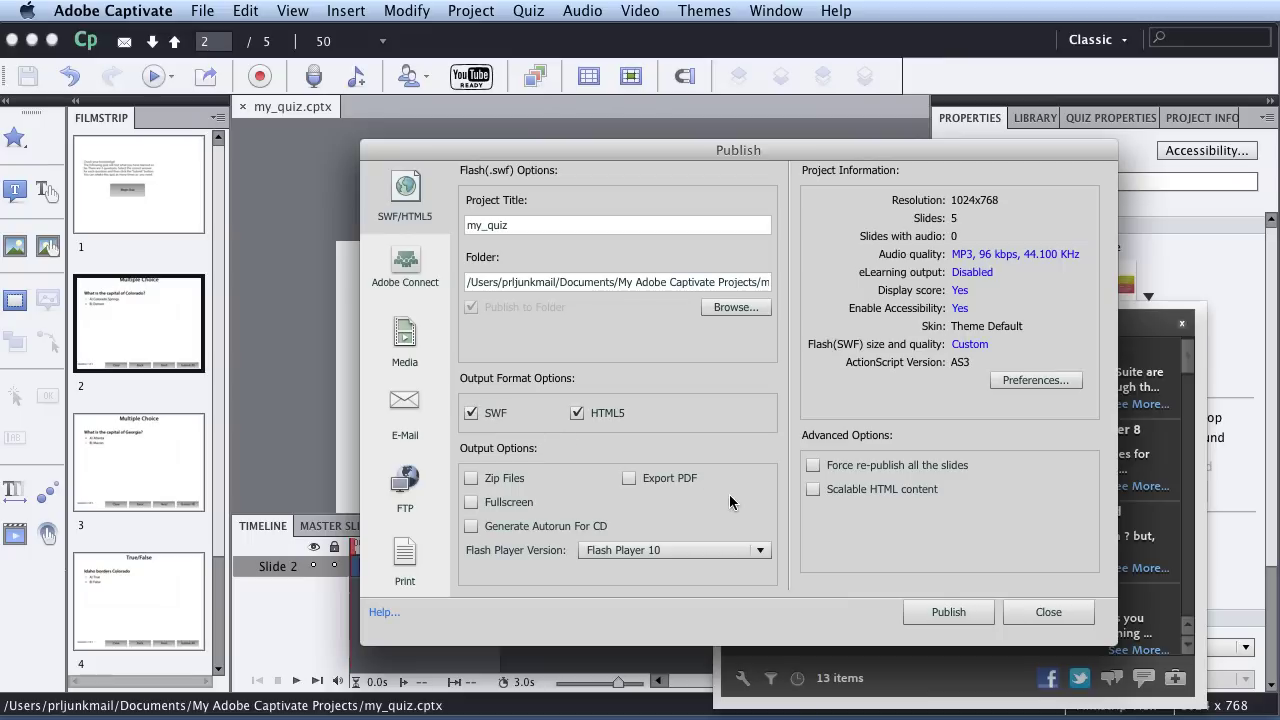
{"action": "left_click", "coordinate": [963, 614]}
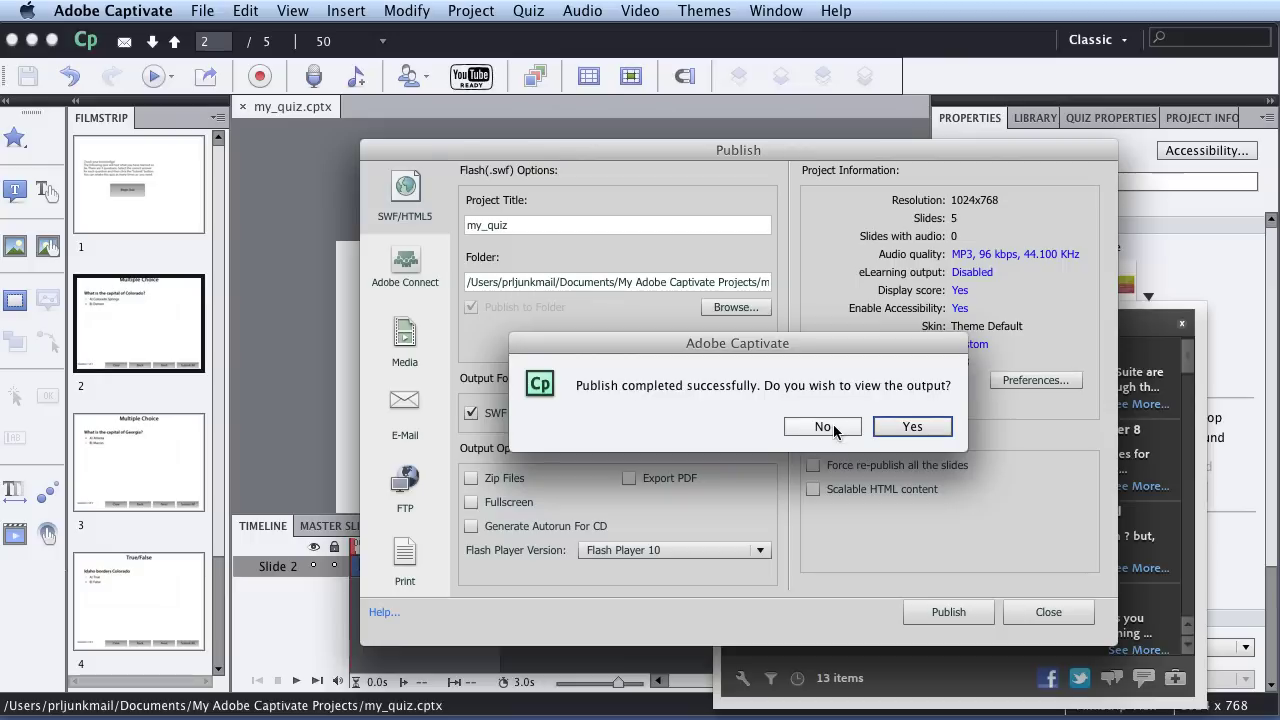
- Accept viewing the published output and close the Access Adobe Resources panel
{"action": "left_click", "coordinate": [908, 427]}
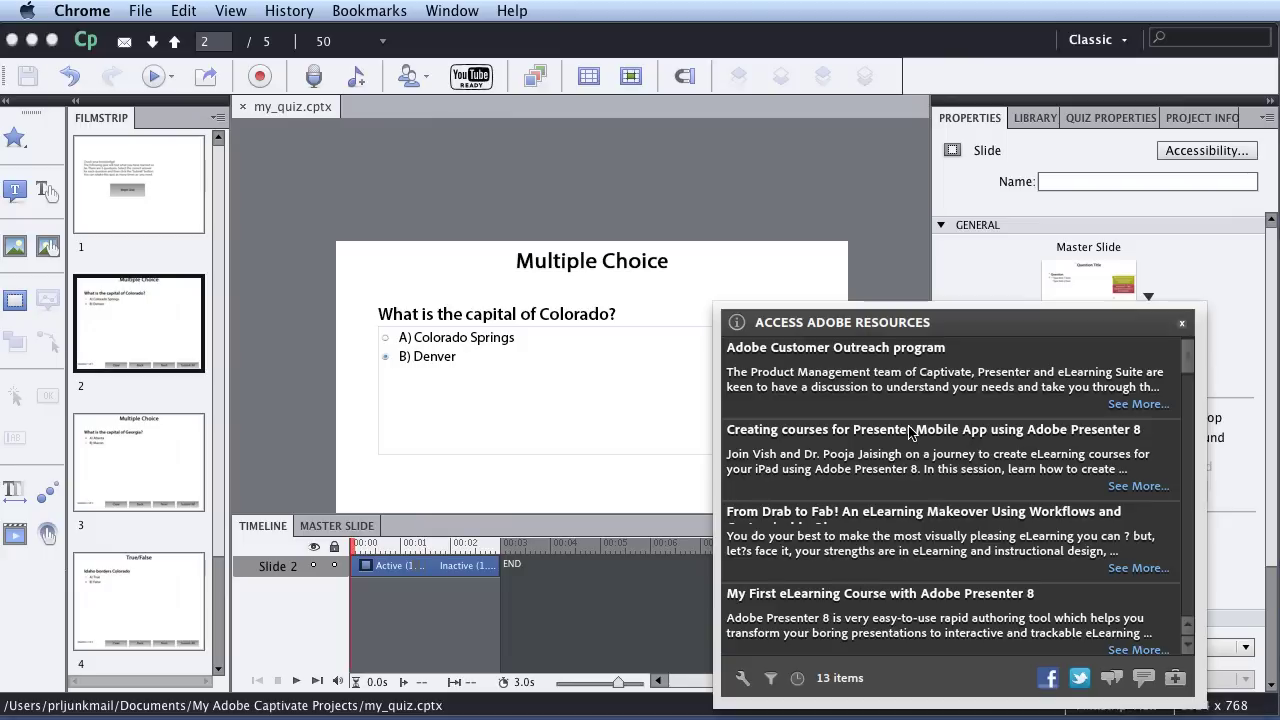
{"action": "left_click", "coordinate": [1184, 328]}
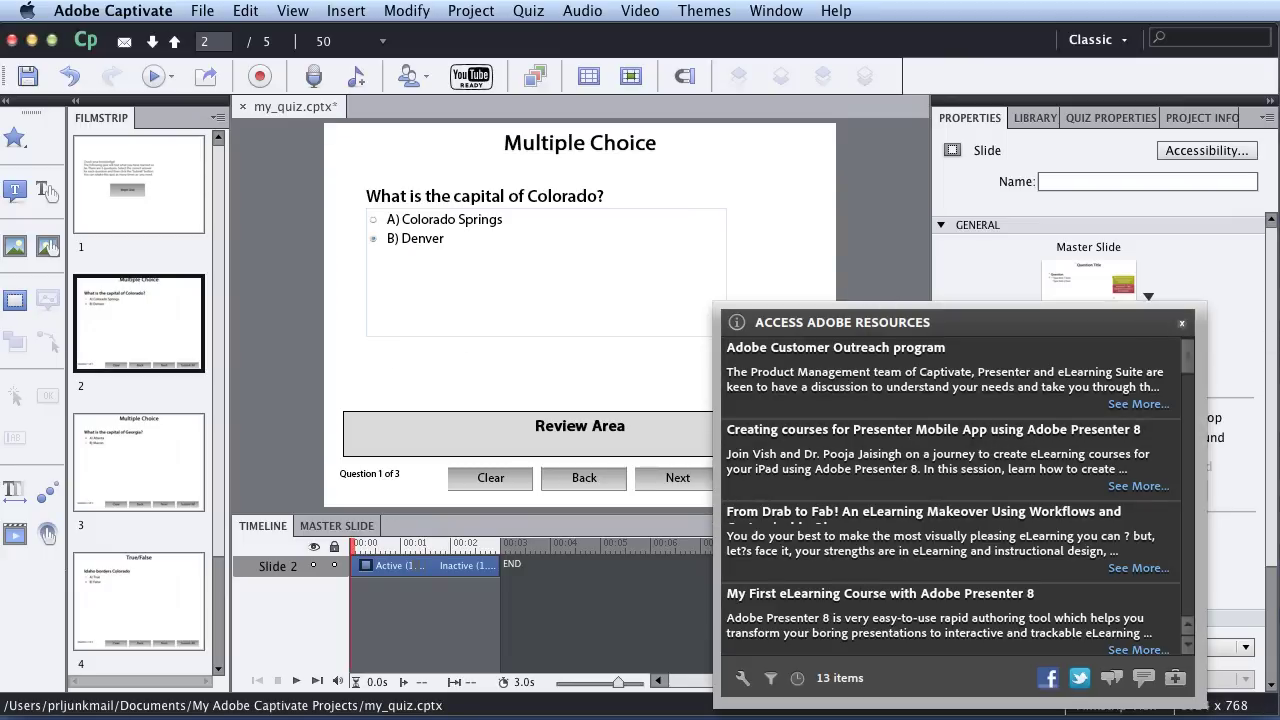
{"action": "left_click", "coordinate": [1181, 323]}
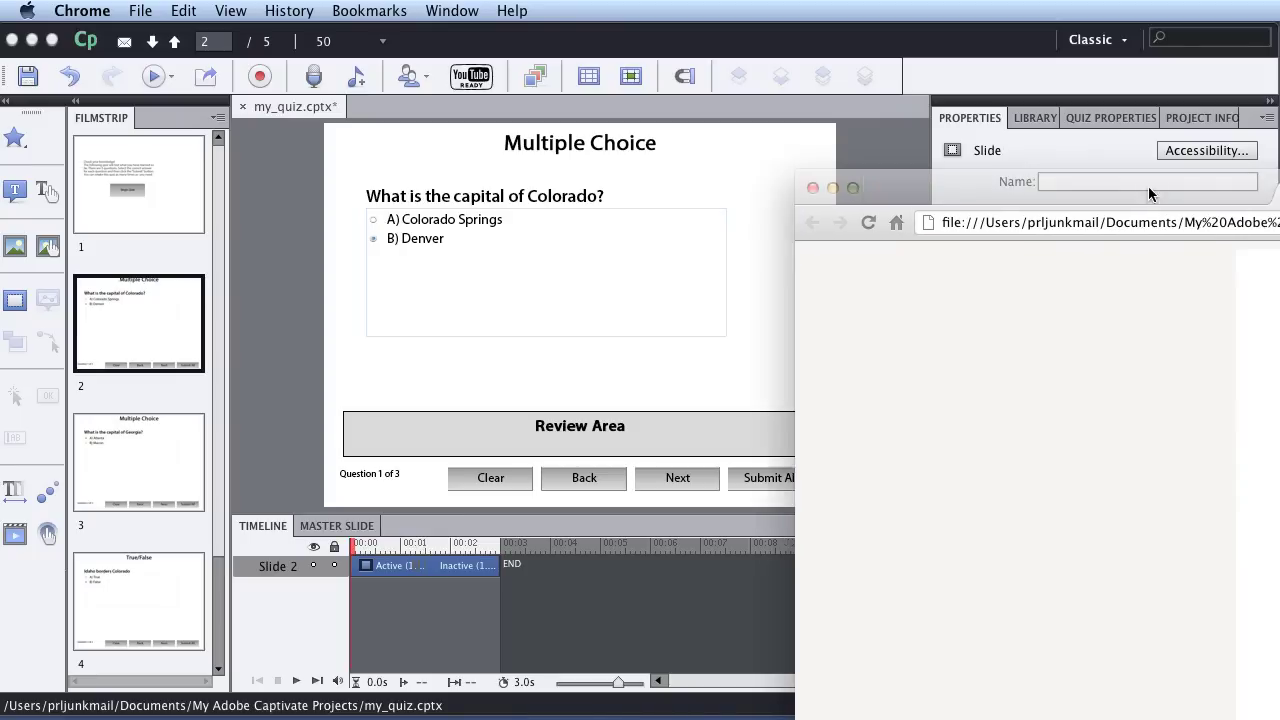
- Reposition the Chrome window so my_quiz.htm and its address bar are fully visible
{"action": "left_click_drag", "start_coordinate": [1279, 157], "coordinate": [454, 120]}
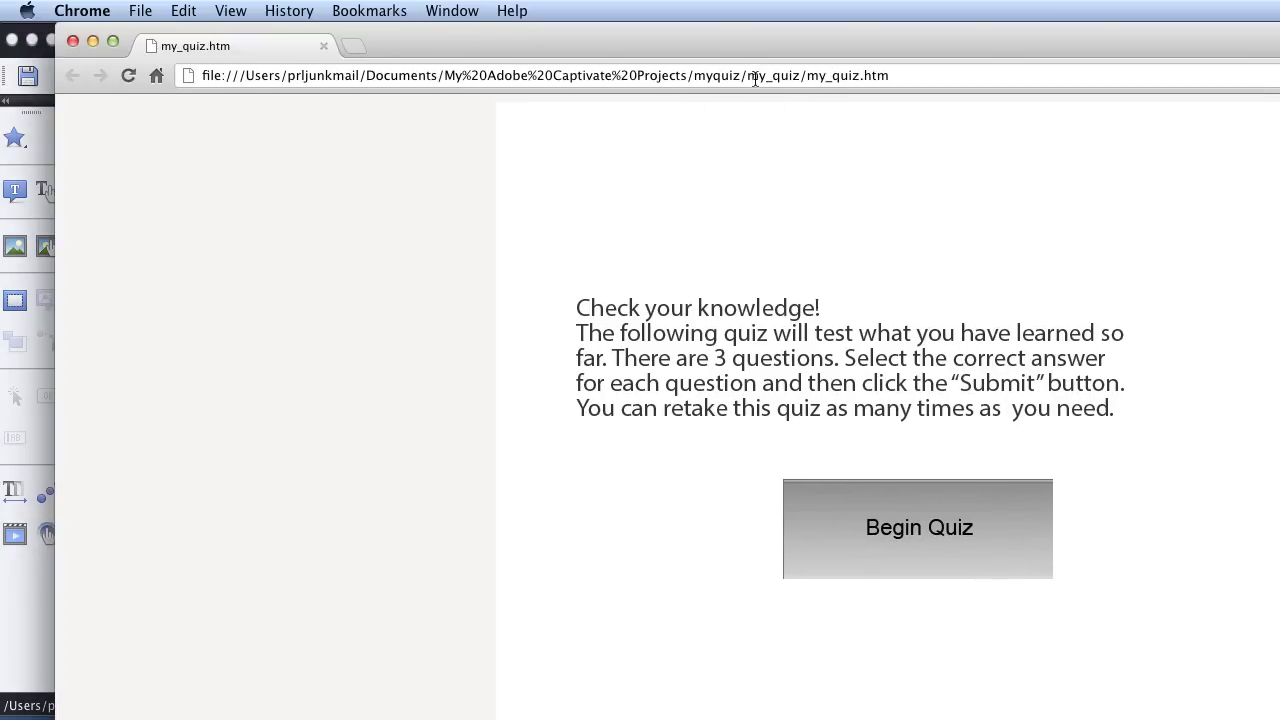
{"action": "left_click_drag", "start_coordinate": [755, 80], "coordinate": [538, 5]}
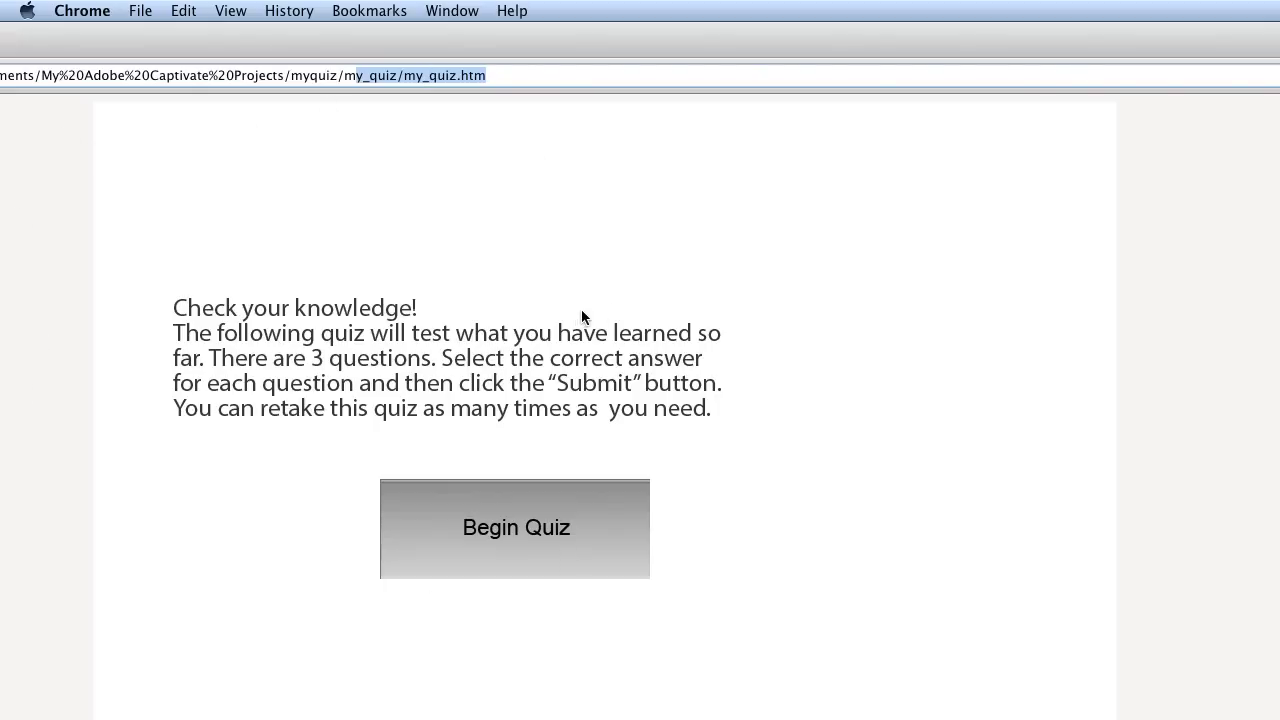
{"action": "left_click_drag", "start_coordinate": [68, 40], "coordinate": [356, 14]}
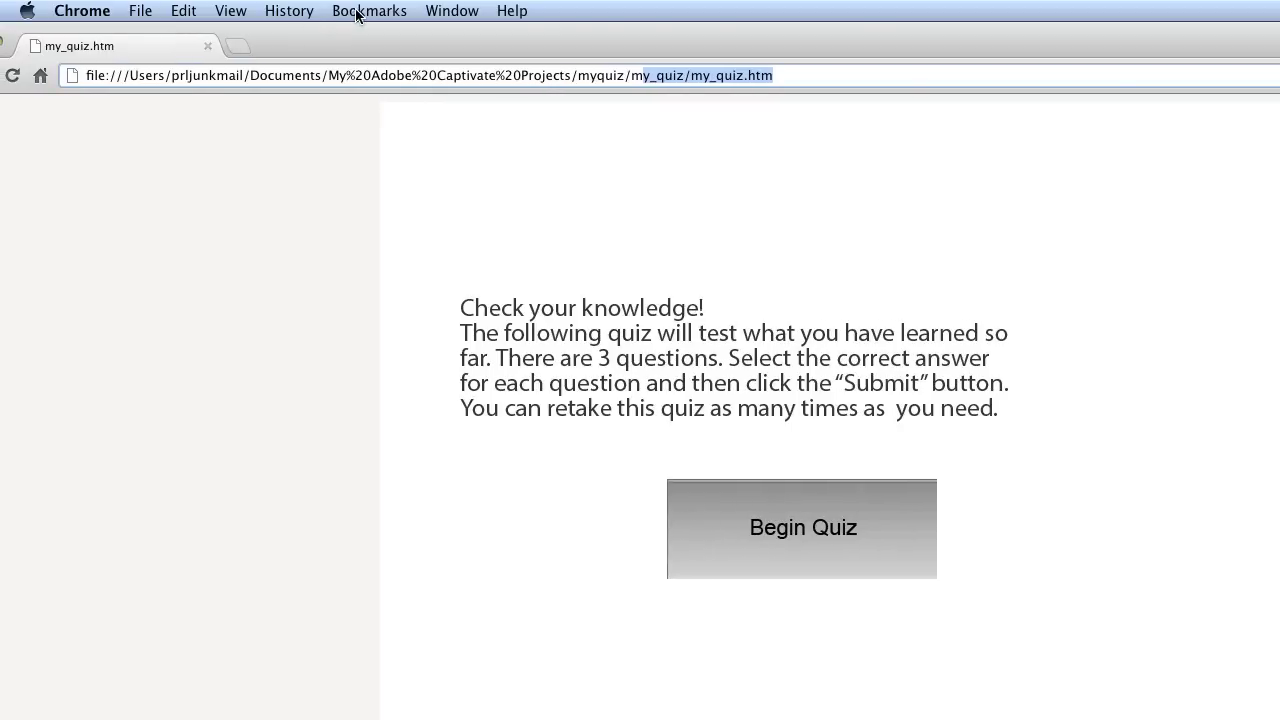